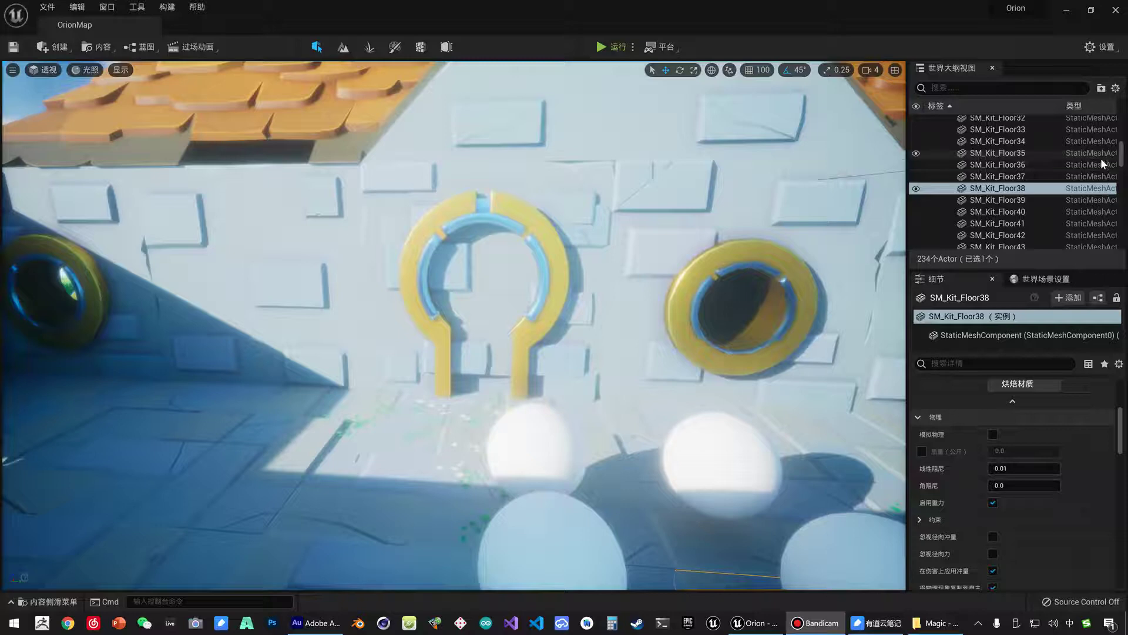
- Orbit the level view toward the keyhole arch in the OrionMap level
{"action": "mouse_move", "coordinate": [554, 271]}
{"action": "right_mouse_down"}
{"action": "mouse_move", "coordinate": [517, 294]}
{"action": "mouse_move", "coordinate": [529, 282]}
{"action": "right_mouse_up"}
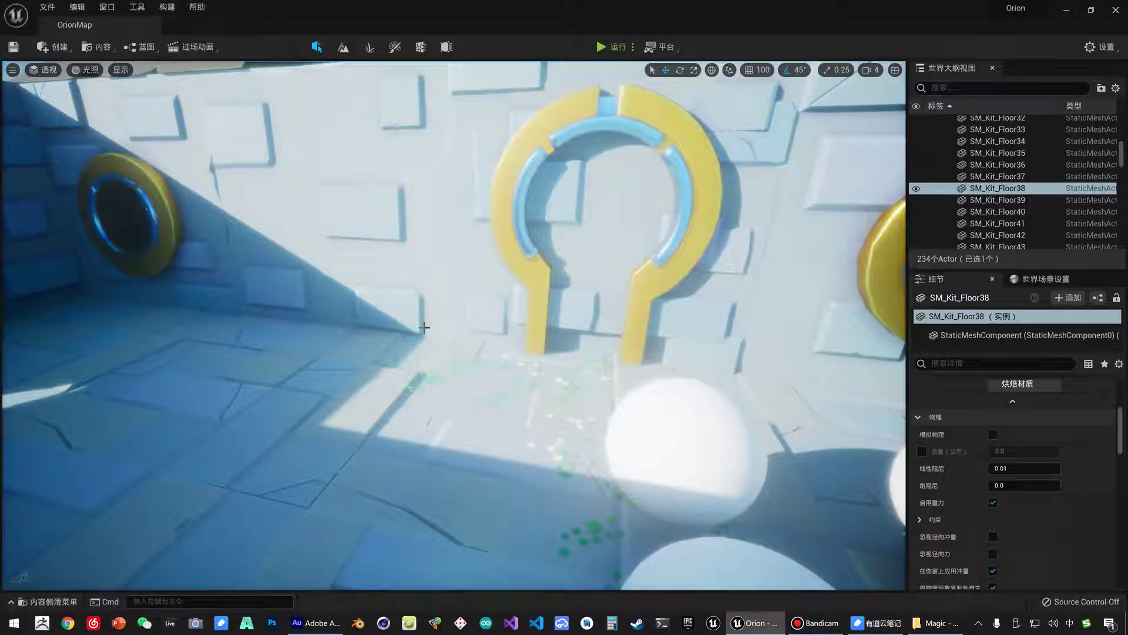
- Open the Content Drawer and return to the Blueprints folder with nothing selected
{"action": "key", "text": "ctrl+space"}
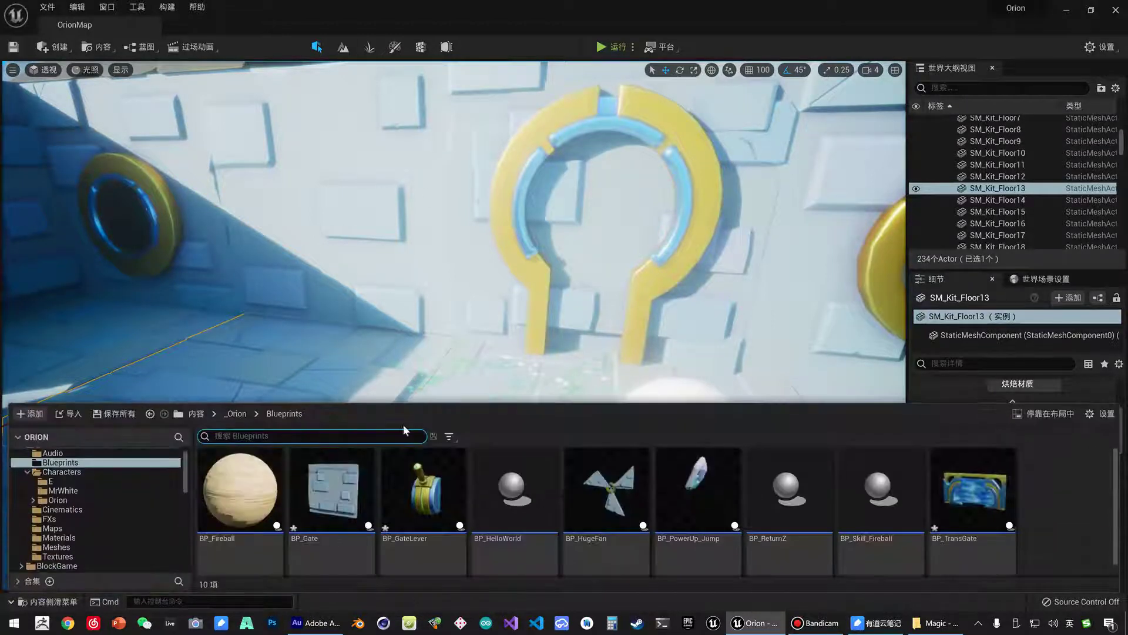
{"action": "left_click", "coordinate": [100, 472]}
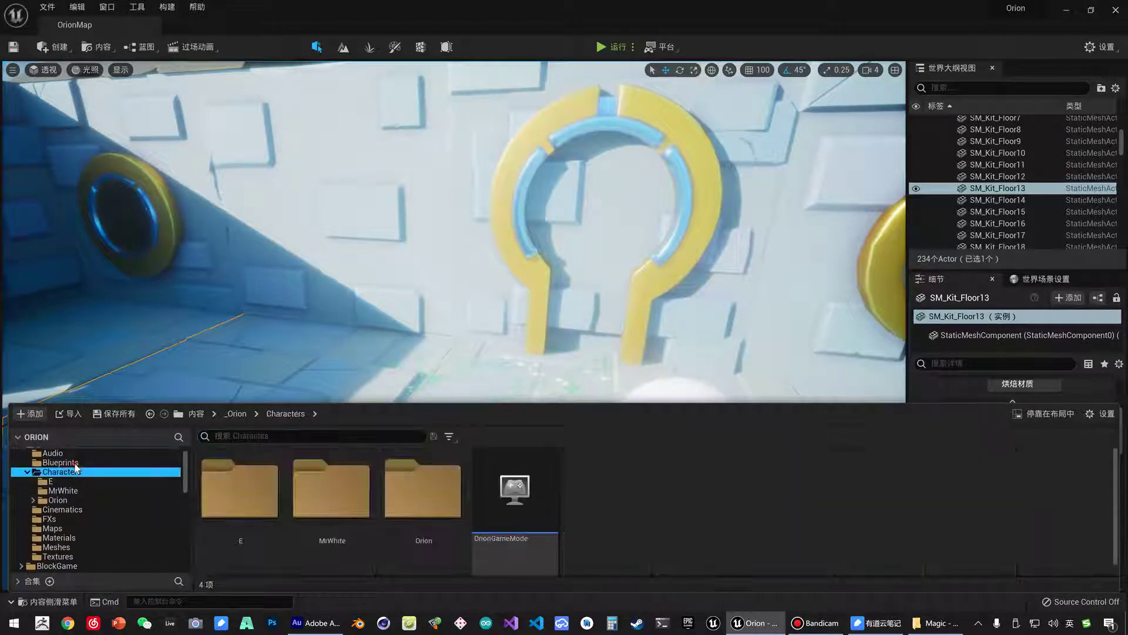
{"action": "left_click", "coordinate": [88, 462]}
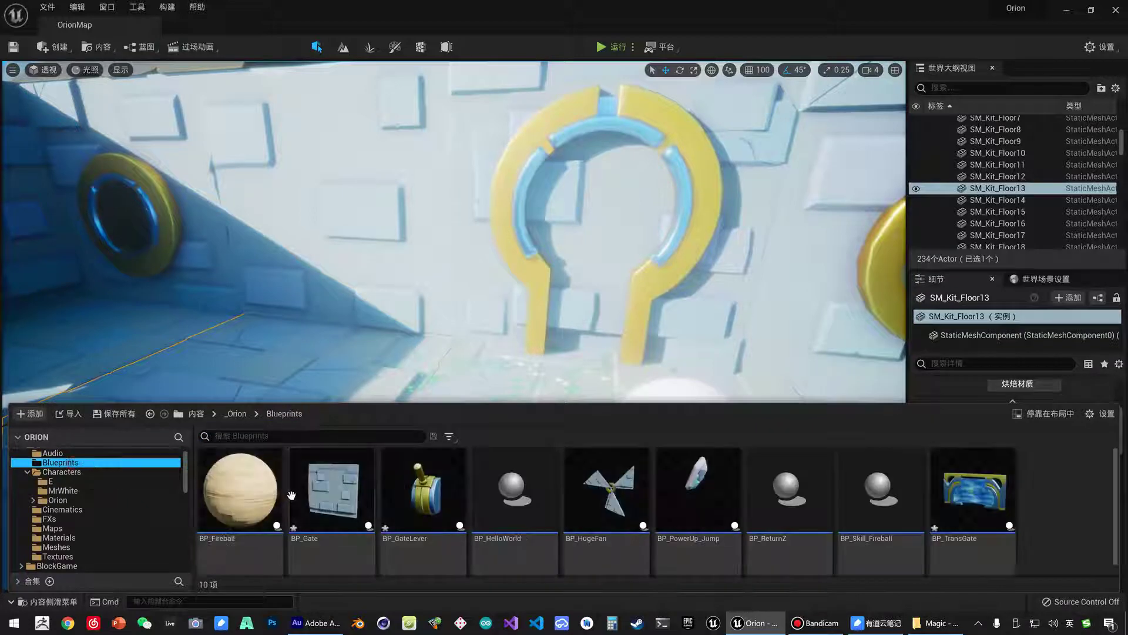
{"action": "left_click", "coordinate": [1071, 530]}
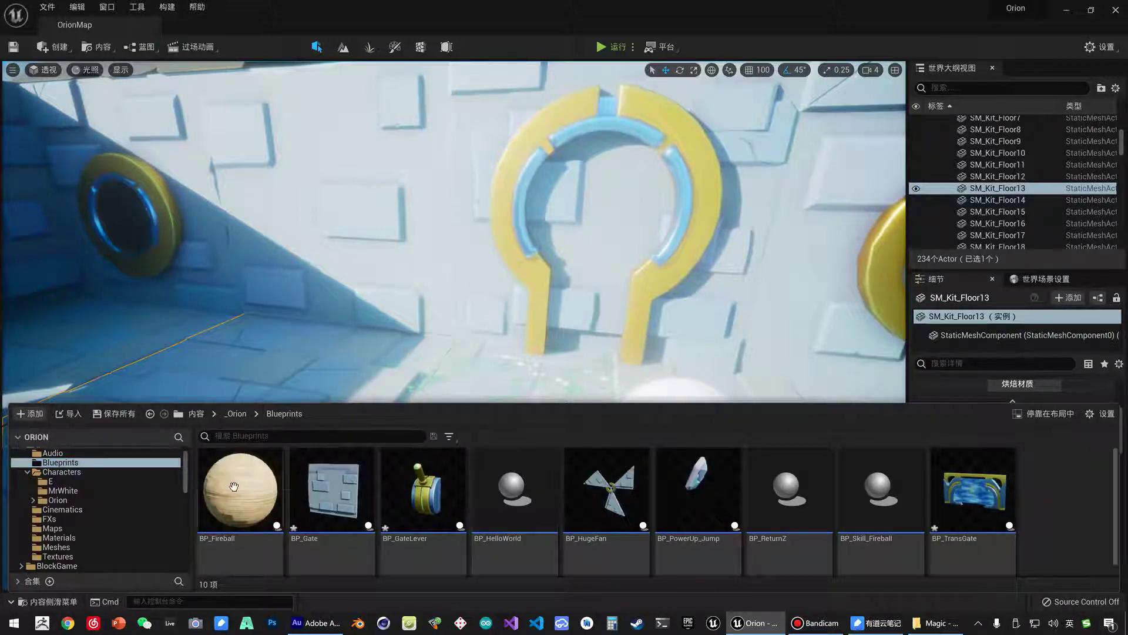
- Create a new folder named Gates inside Blueprints
{"action": "right_click", "coordinate": [79, 465]}
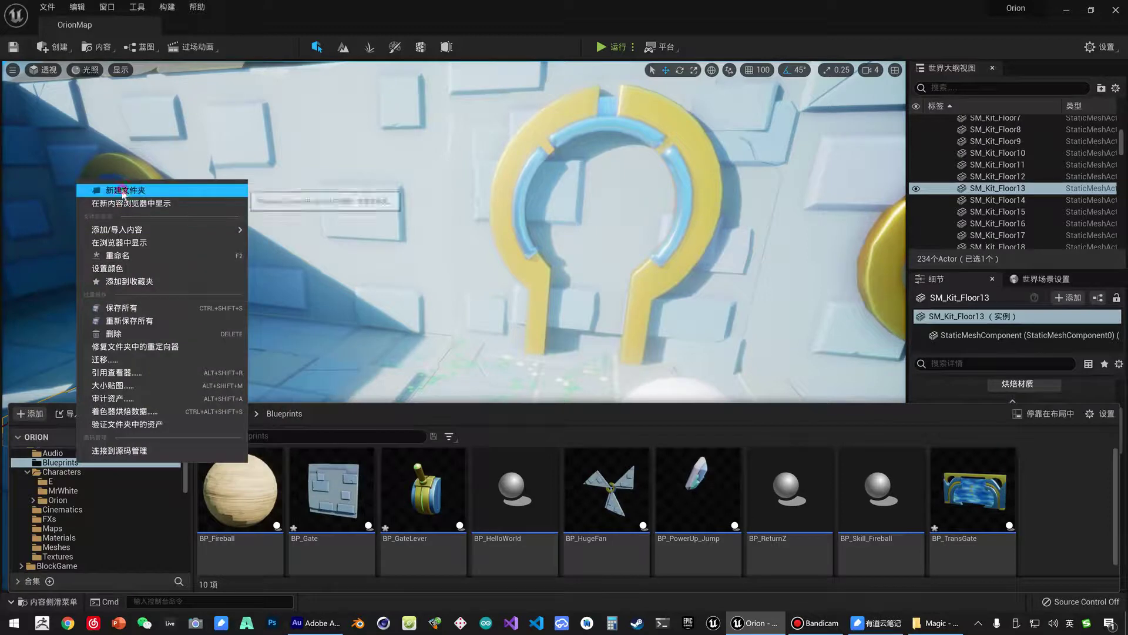
{"action": "left_click", "coordinate": [122, 191]}
{"action": "type", "text": "Gate"}
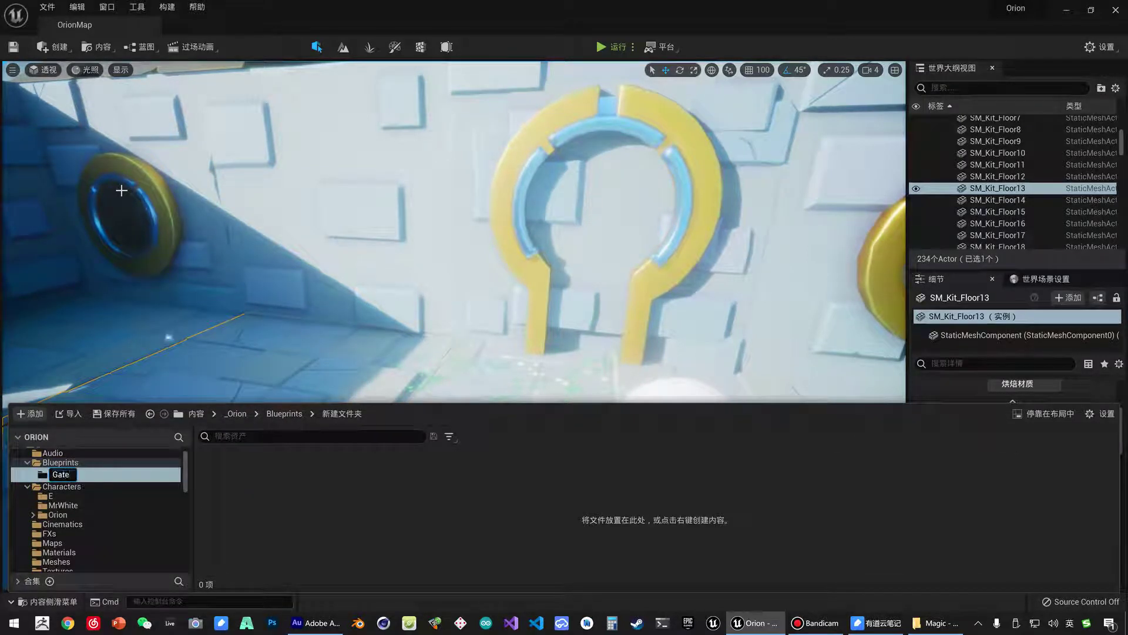
{"action": "type", "text": "s"}
{"action": "key", "text": "Return"}
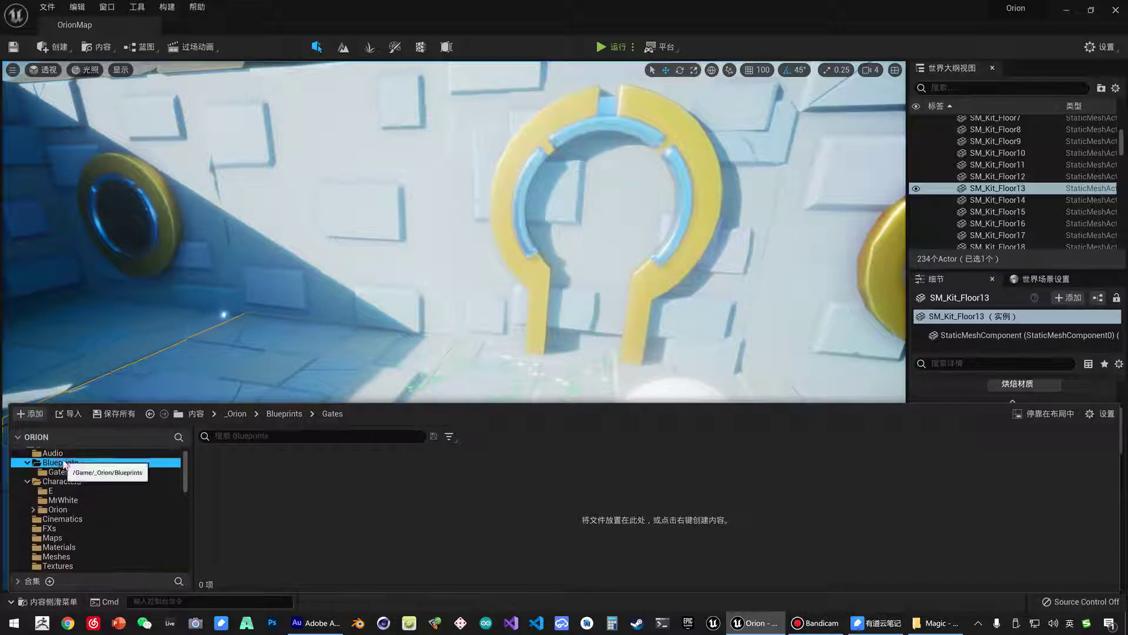
{"action": "left_click", "coordinate": [66, 465]}
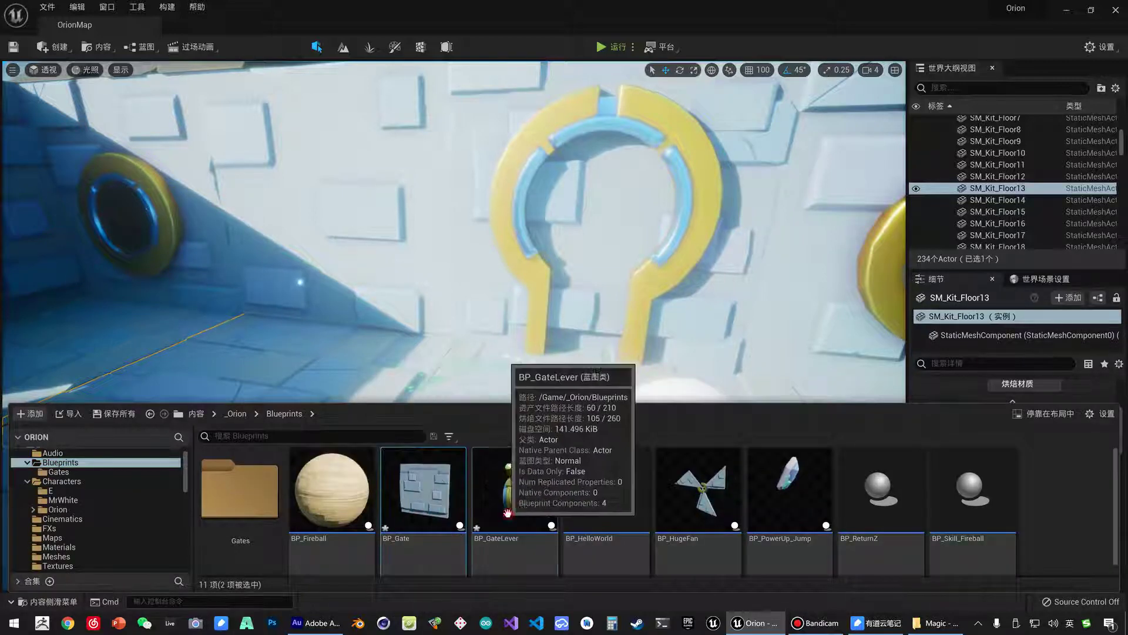
- Drag BP_Gate, BP_GateLever and BP_TransGate onto the Gates folder
{"action": "scroll", "coordinate": [953, 528], "scroll_direction": "down", "scroll_amount": 2}
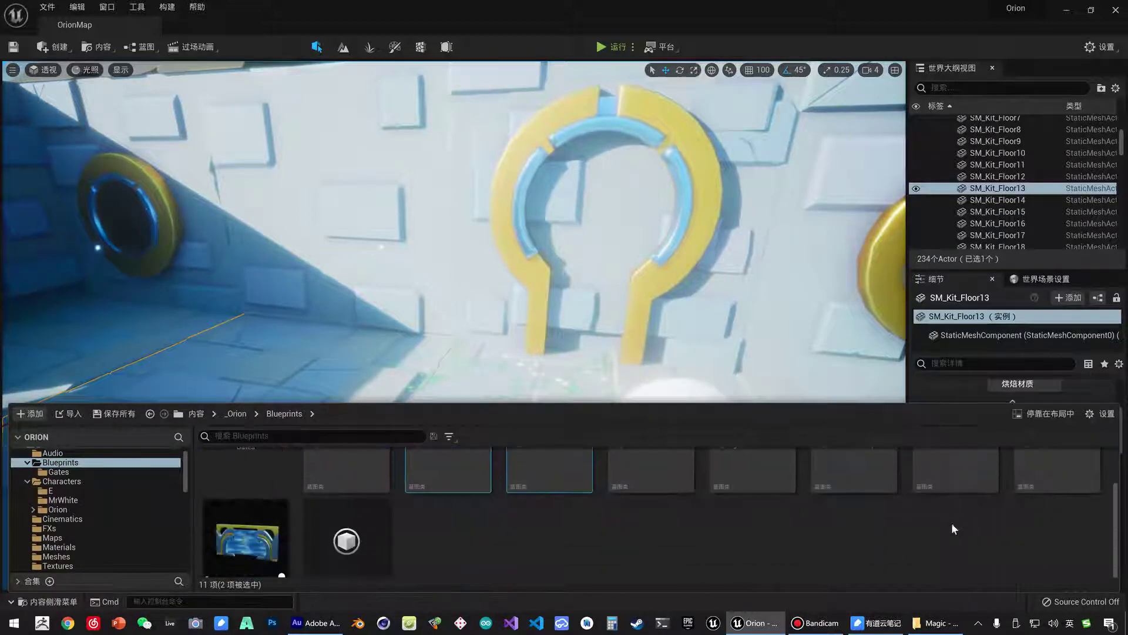
{"action": "scroll", "coordinate": [449, 531], "scroll_direction": "up", "scroll_amount": 2}
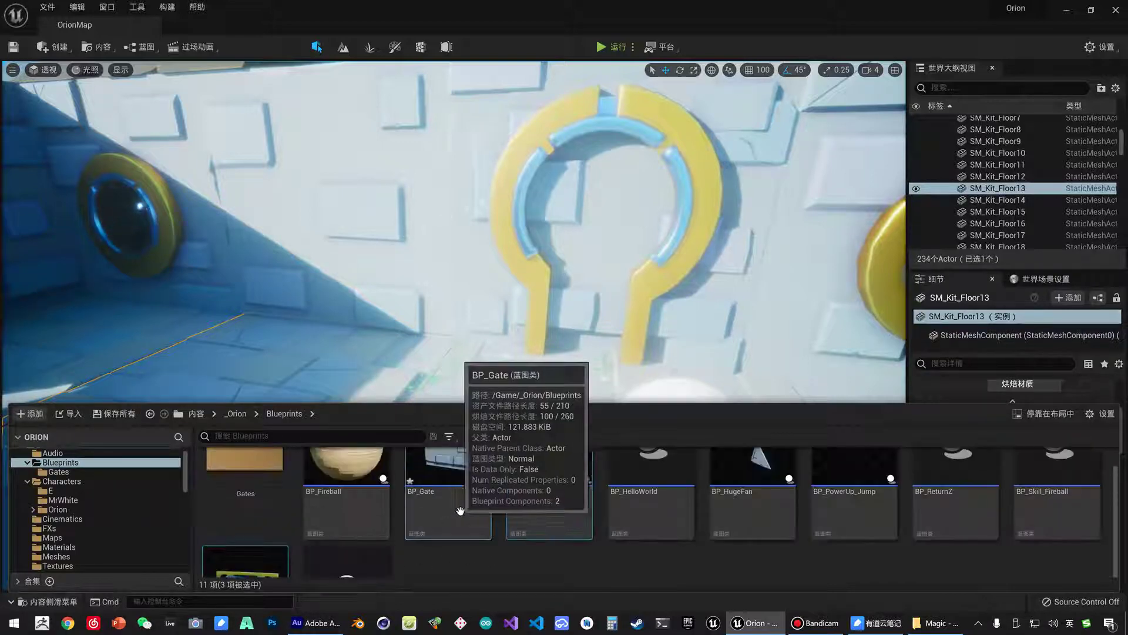
{"action": "left_click_drag", "start_coordinate": [460, 510], "coordinate": [235, 504]}
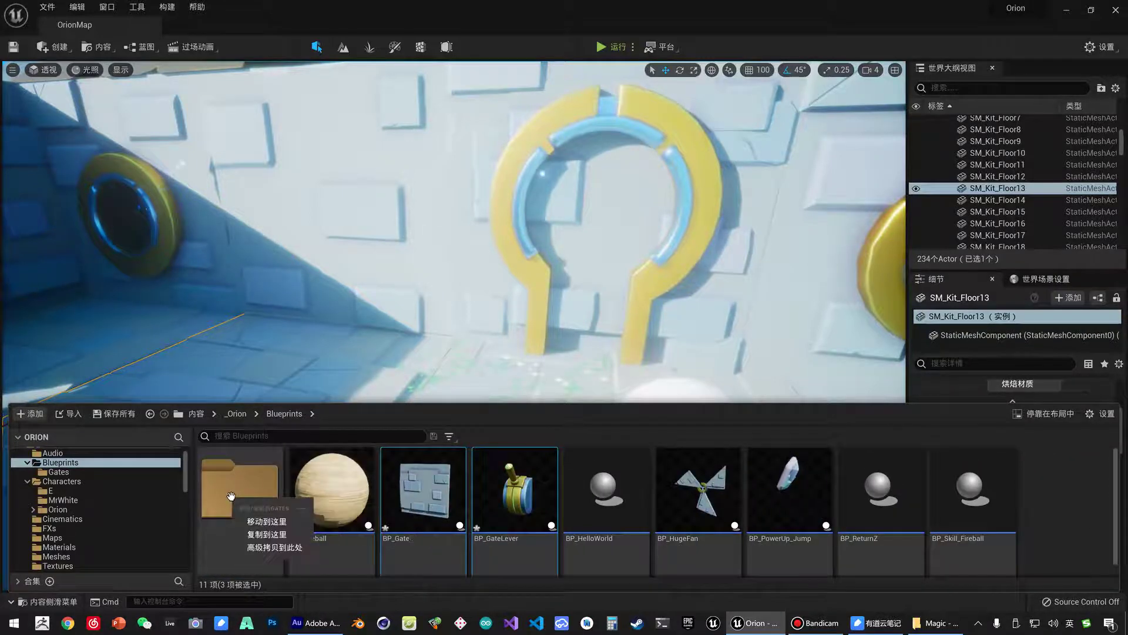
- Finish moving the gate blueprints into Gates, then create a Cam folder under Blueprints
{"action": "left_click", "coordinate": [252, 522]}
{"action": "right_click", "coordinate": [64, 463]}
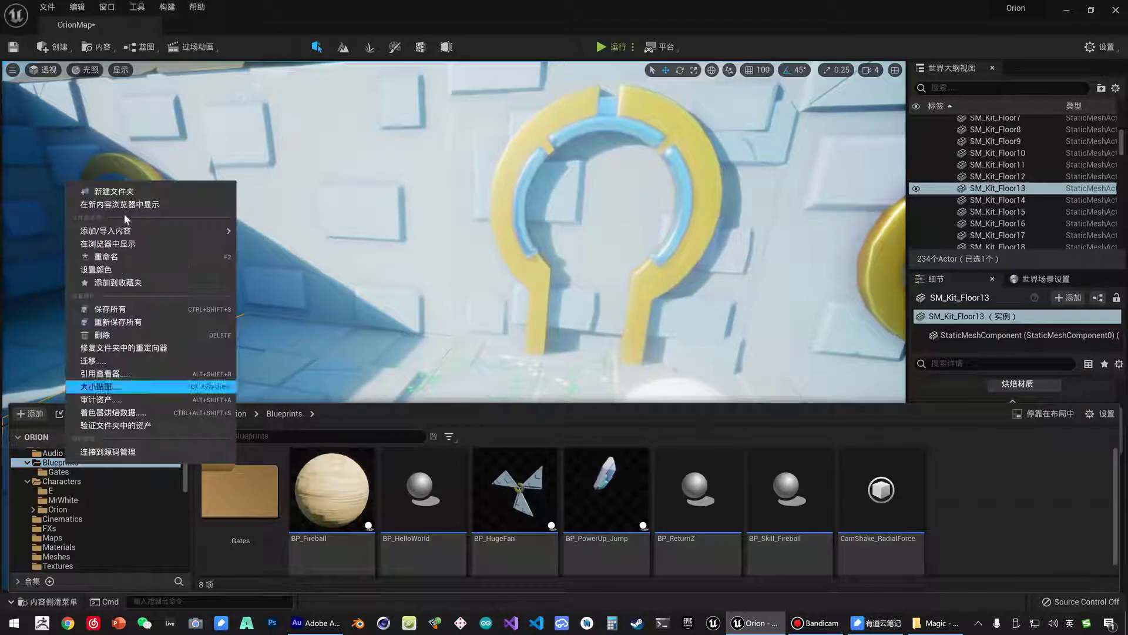
{"action": "left_click", "coordinate": [133, 192]}
{"action": "type", "text": "Cam"}
{"action": "key", "text": "Return"}
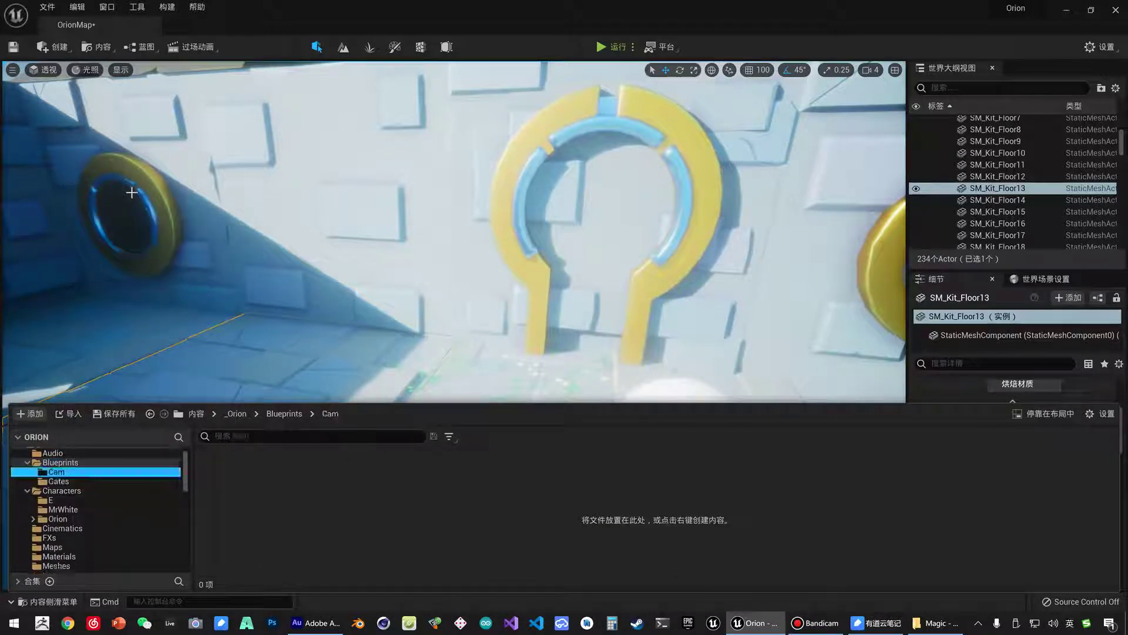
{"action": "left_click", "coordinate": [81, 464]}
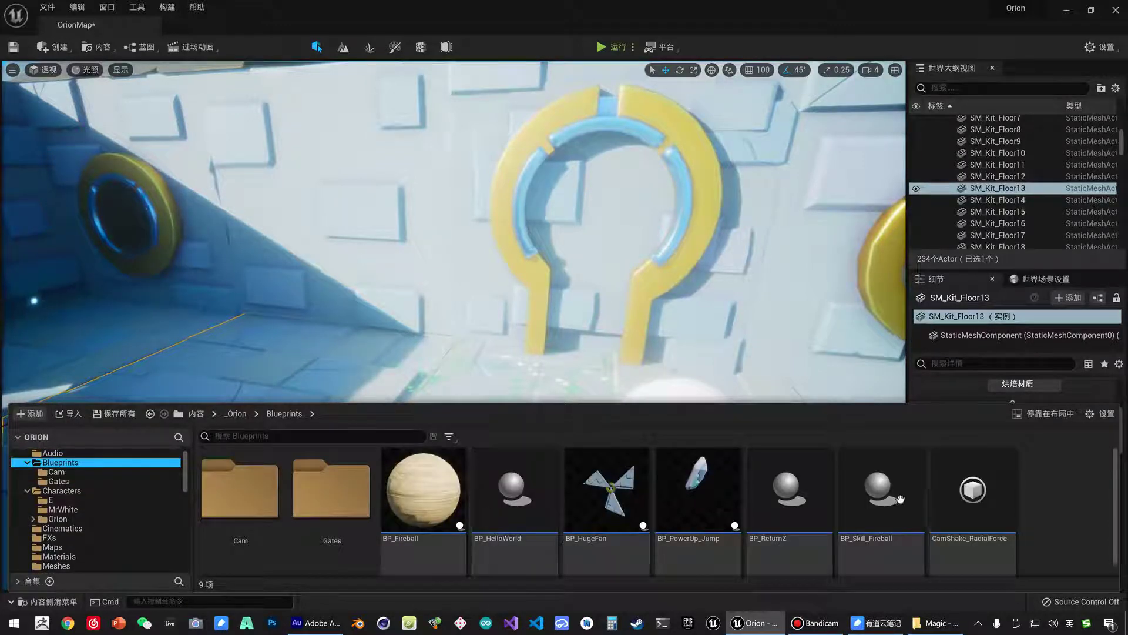
- Move CamShake_RadialForce into the Cam folder
{"action": "left_click_drag", "start_coordinate": [969, 494], "coordinate": [259, 501]}
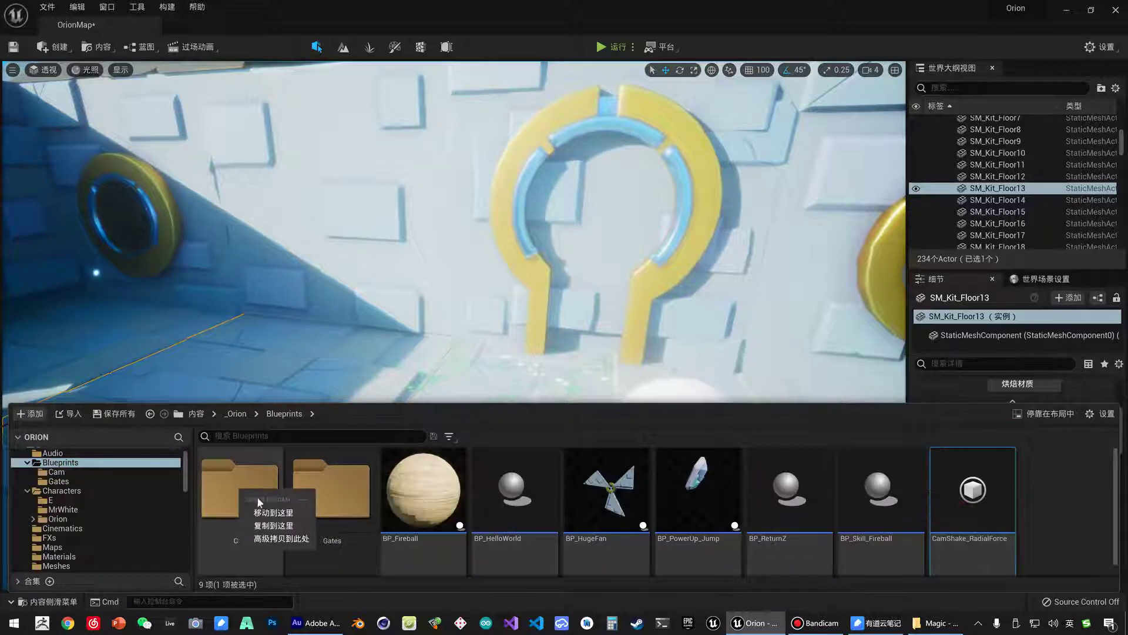
{"action": "left_click", "coordinate": [271, 512]}
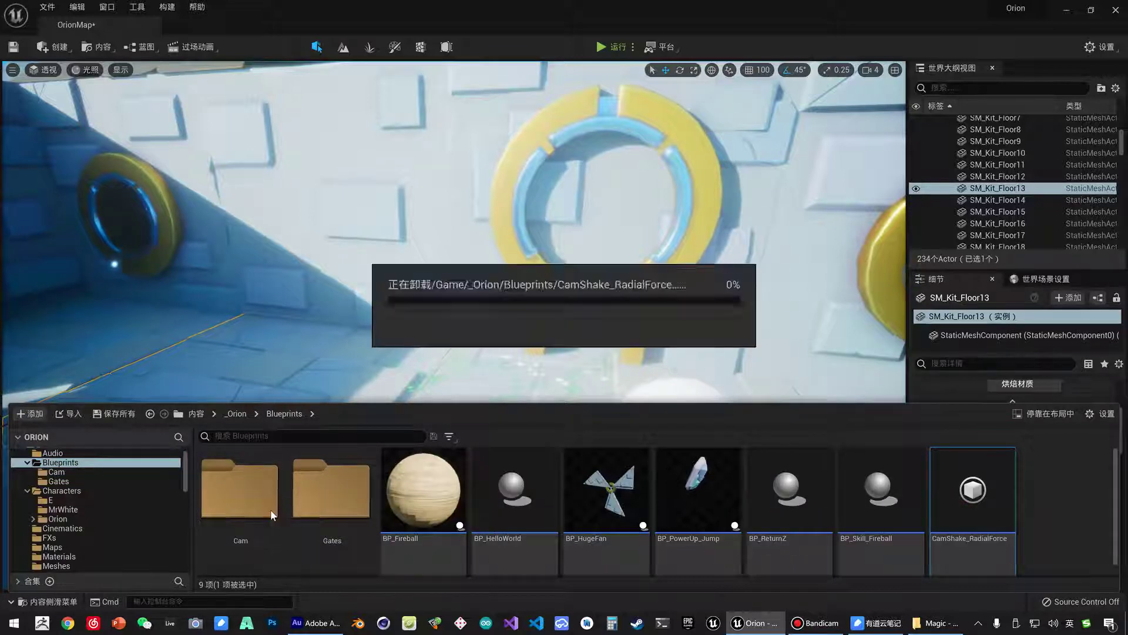
{"action": "left_click", "coordinate": [892, 501]}
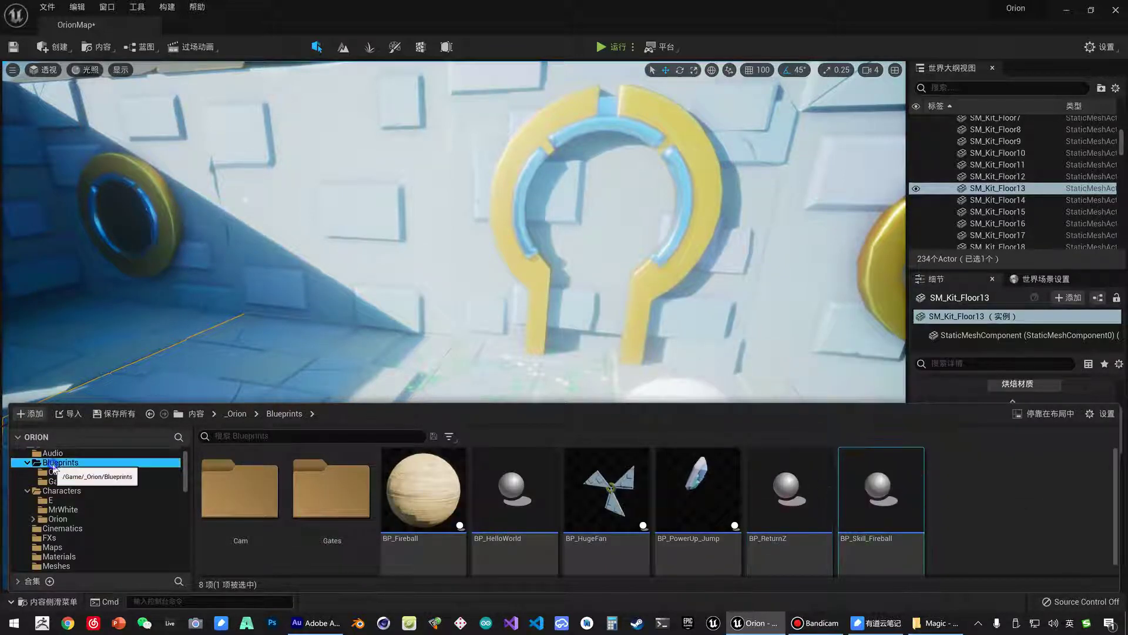
- Create a Skills folder under Blueprints
{"action": "right_click", "coordinate": [54, 464]}
{"action": "left_click", "coordinate": [107, 194]}
{"action": "type", "text": "S"}
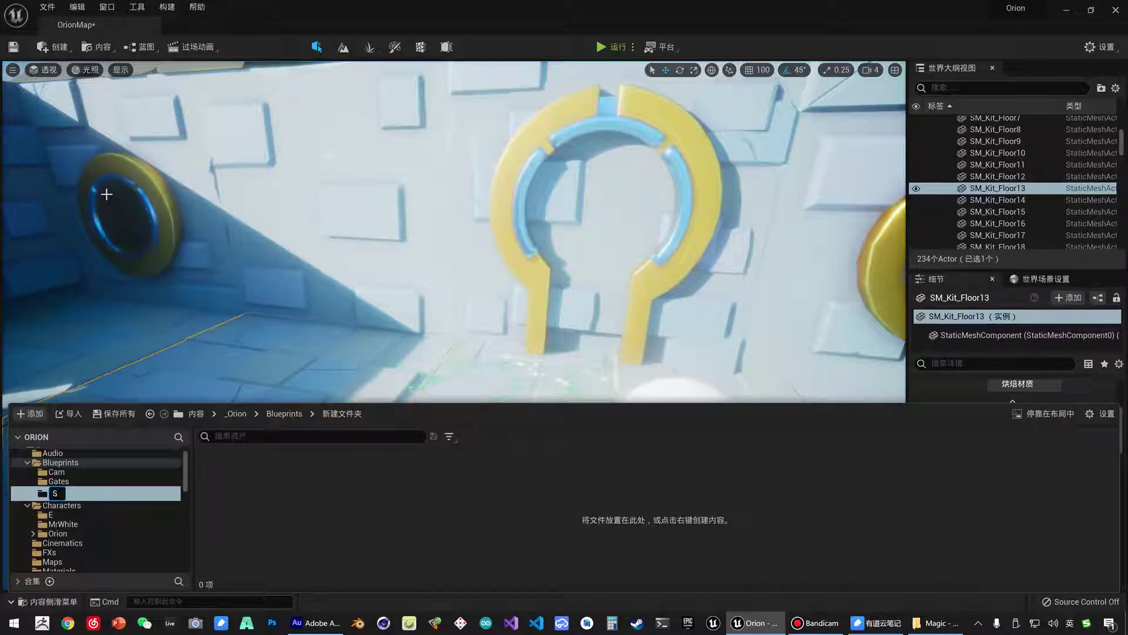
{"action": "type", "text": "kills"}
{"action": "key", "text": "Return"}
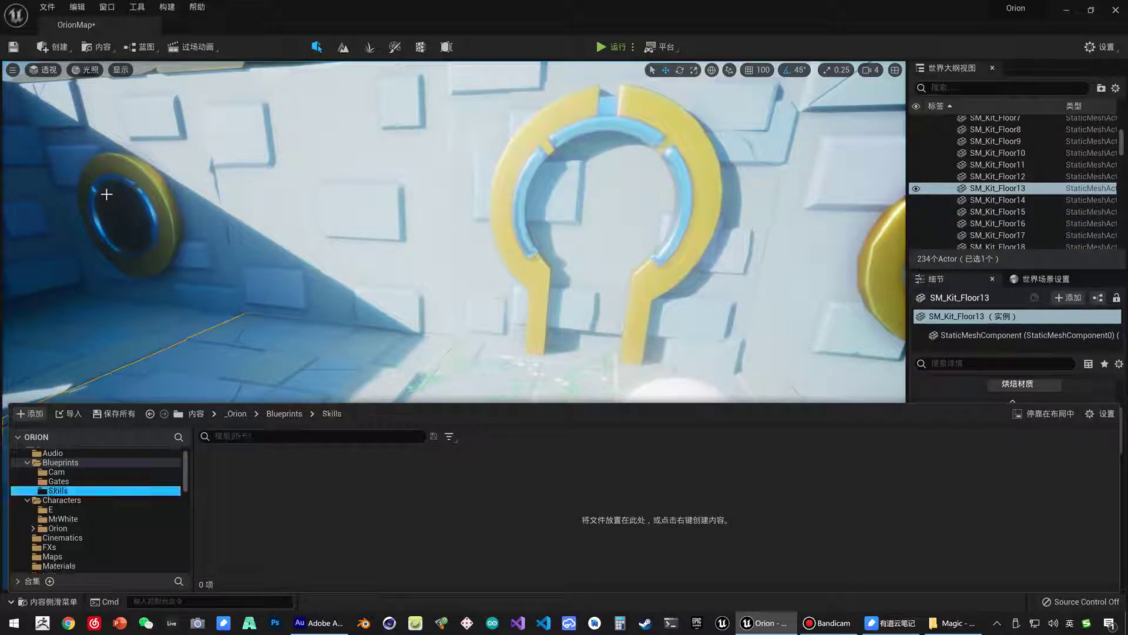
{"action": "left_click", "coordinate": [77, 463]}
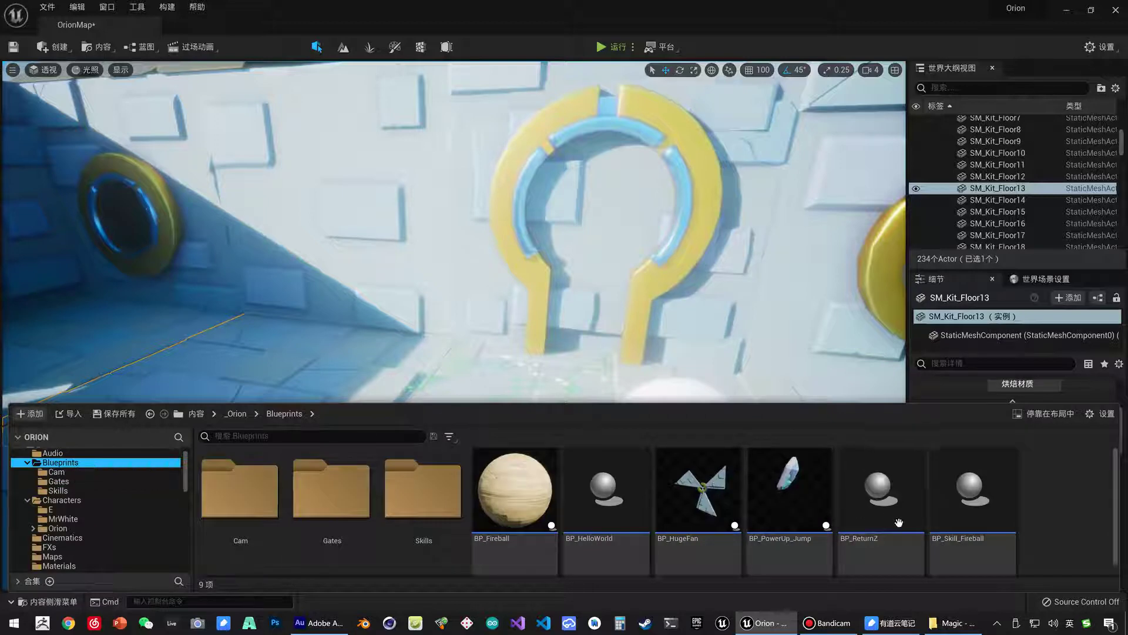
- Move BP_Skill_Fireball into the Skills folder
{"action": "left_click_drag", "start_coordinate": [970, 494], "coordinate": [416, 506]}
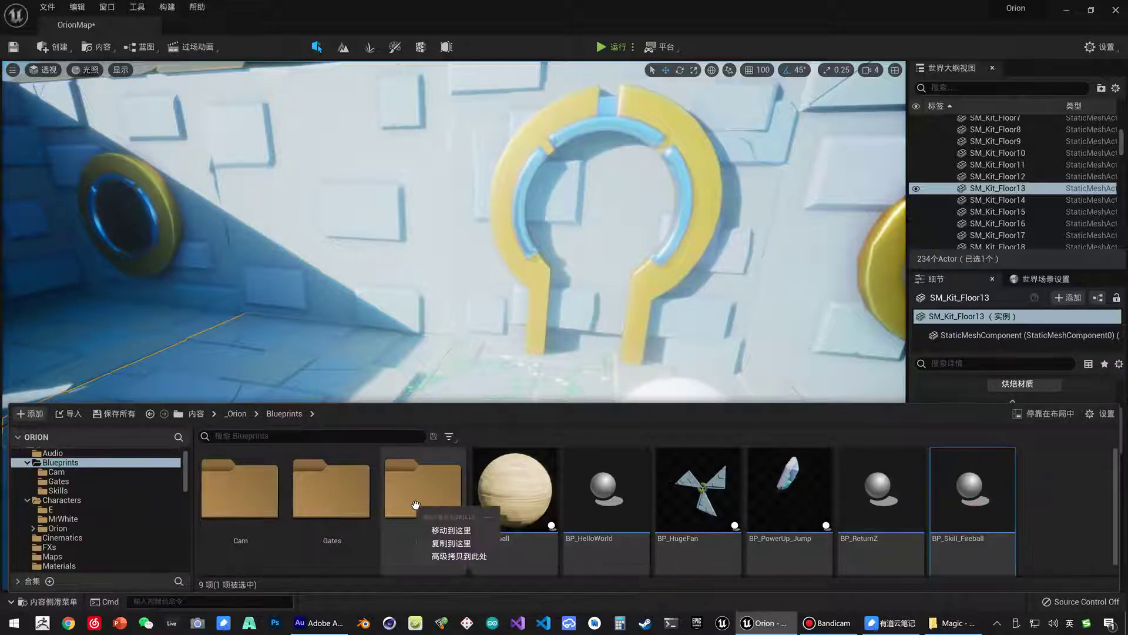
{"action": "left_click", "coordinate": [451, 530]}
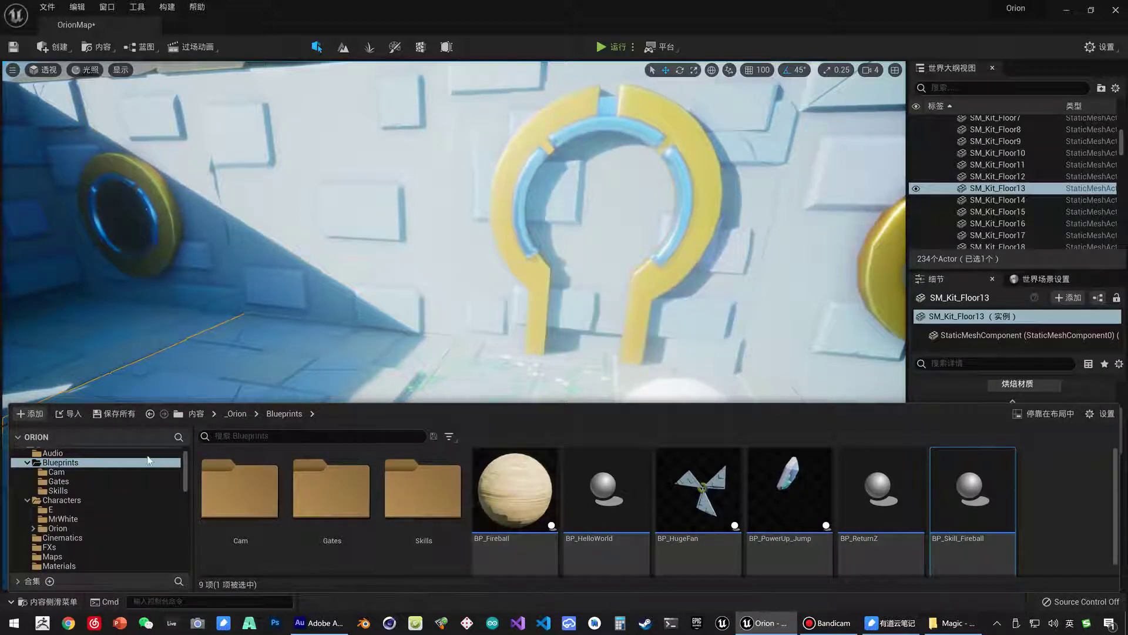
{"action": "right_click", "coordinate": [71, 463]}
- Create a Scenes folder under Blueprints
{"action": "left_click", "coordinate": [120, 189]}
{"action": "type", "text": "Sc"}
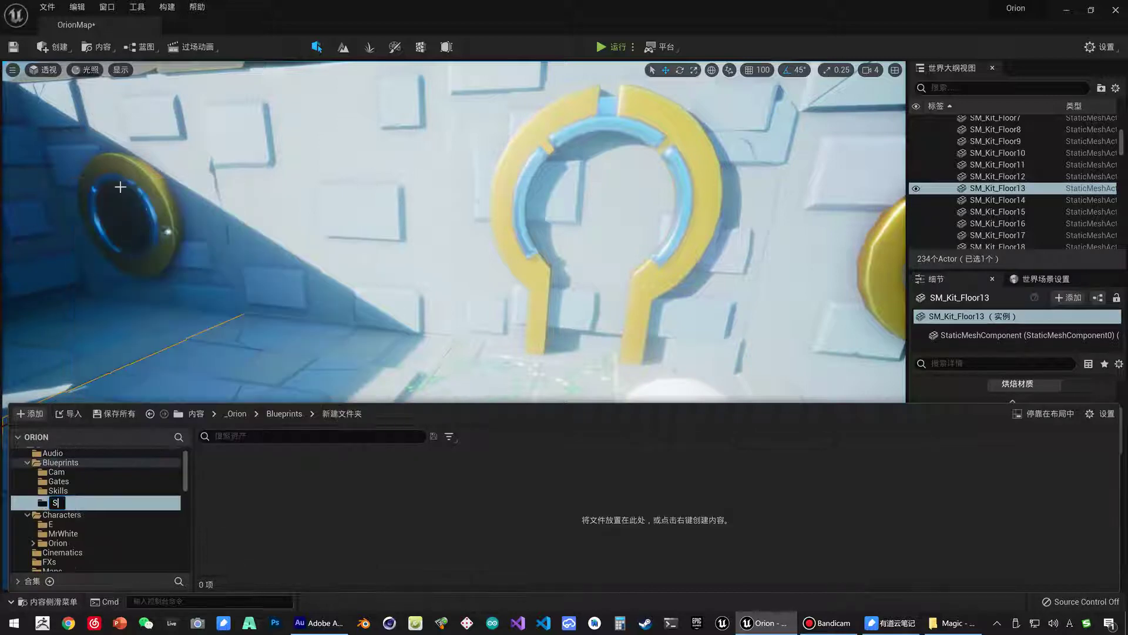
{"action": "type", "text": "enes"}
{"action": "key", "text": "Return"}
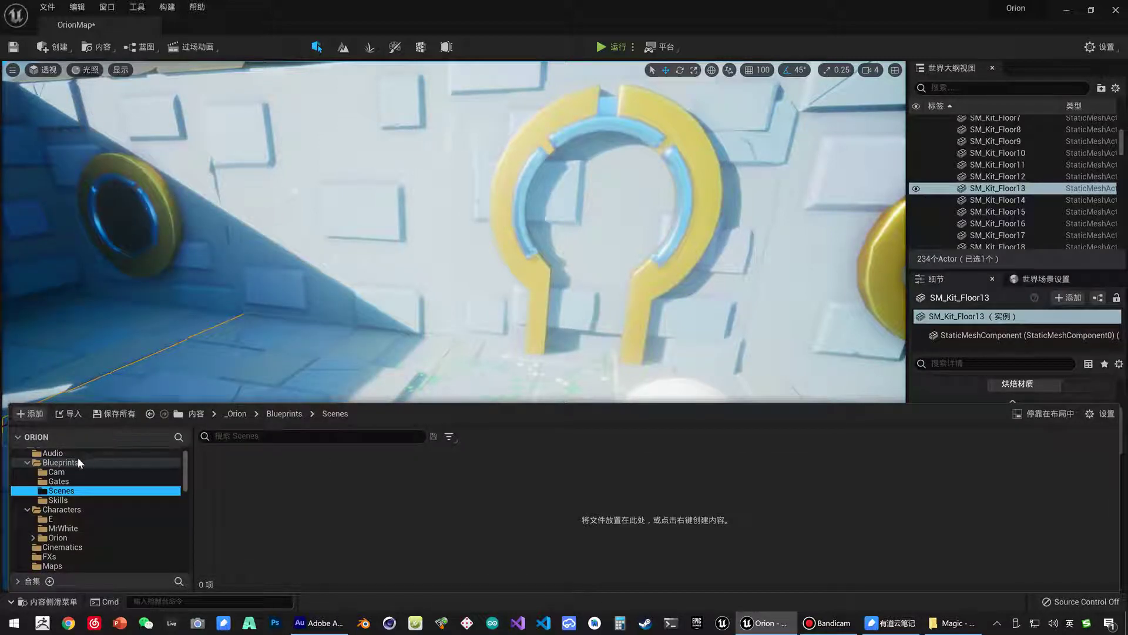
{"action": "left_click", "coordinate": [78, 465]}
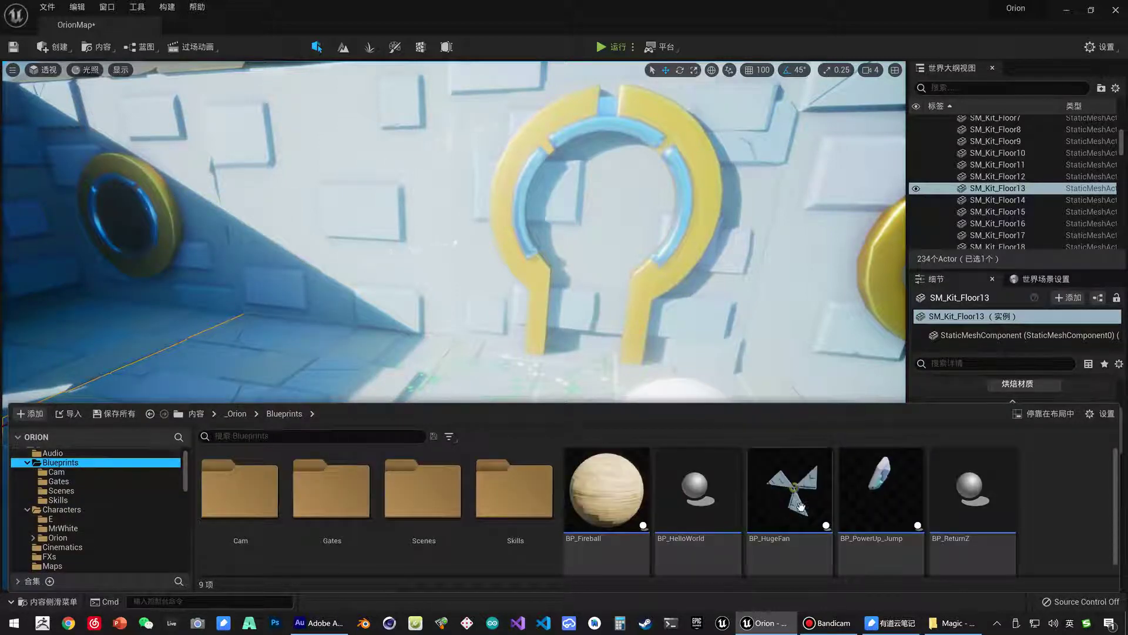
- Move BP_HugeFan and BP_ReturnZ into Scenes and BP_PowerUp_Jump into Skills
{"action": "left_click_drag", "start_coordinate": [802, 506], "coordinate": [805, 503]}
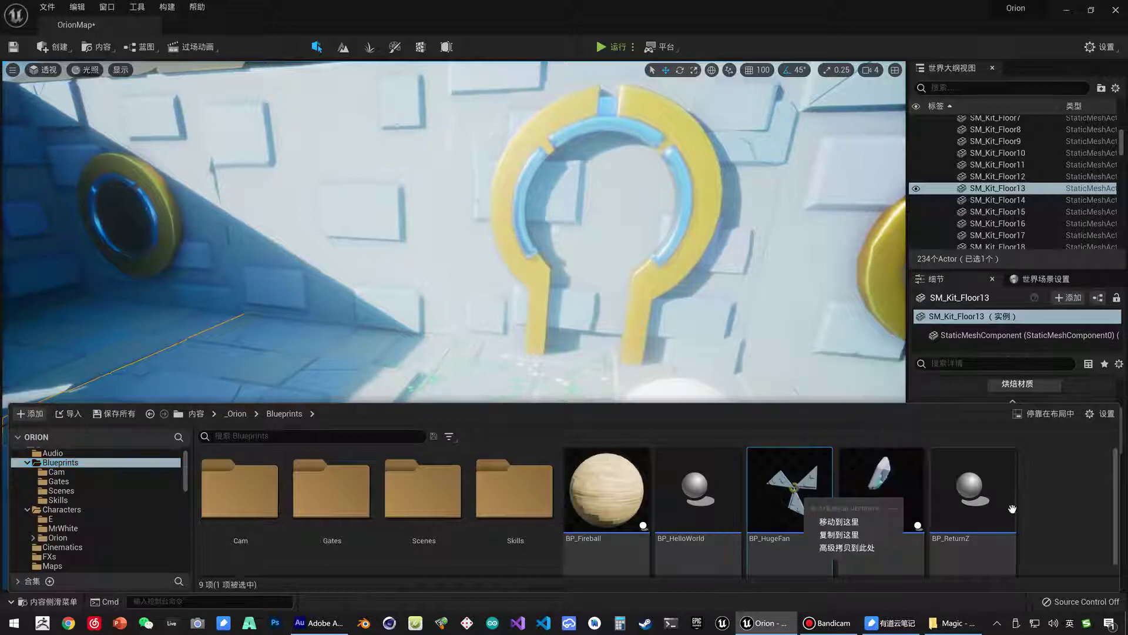
{"action": "left_click", "coordinate": [981, 470], "text": "ctrl"}
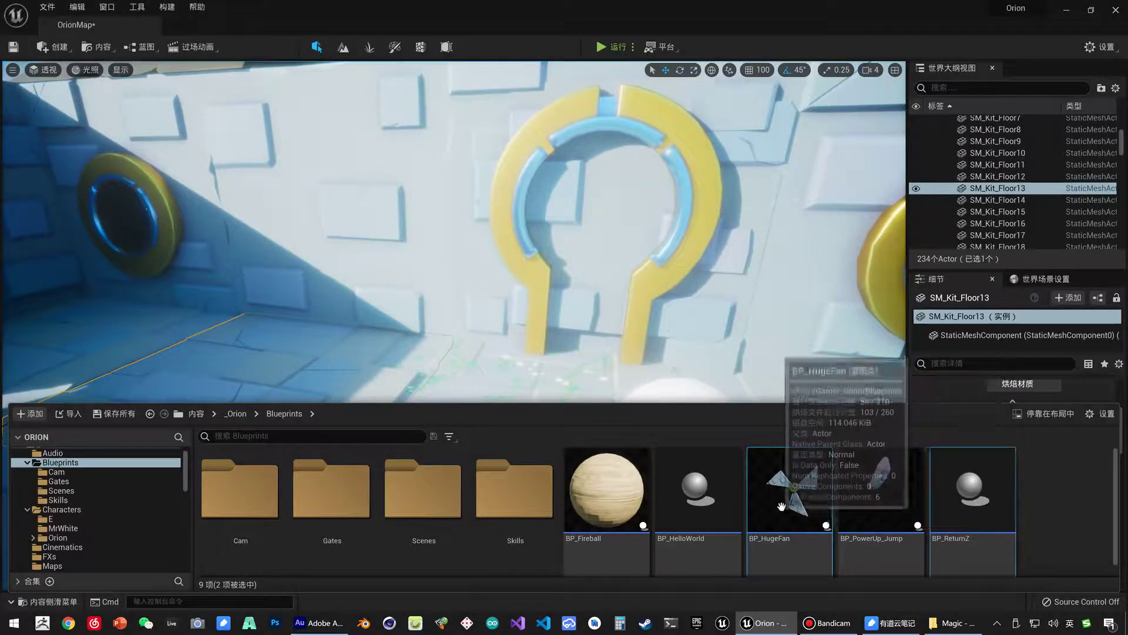
{"action": "left_click_drag", "start_coordinate": [782, 505], "coordinate": [422, 503]}
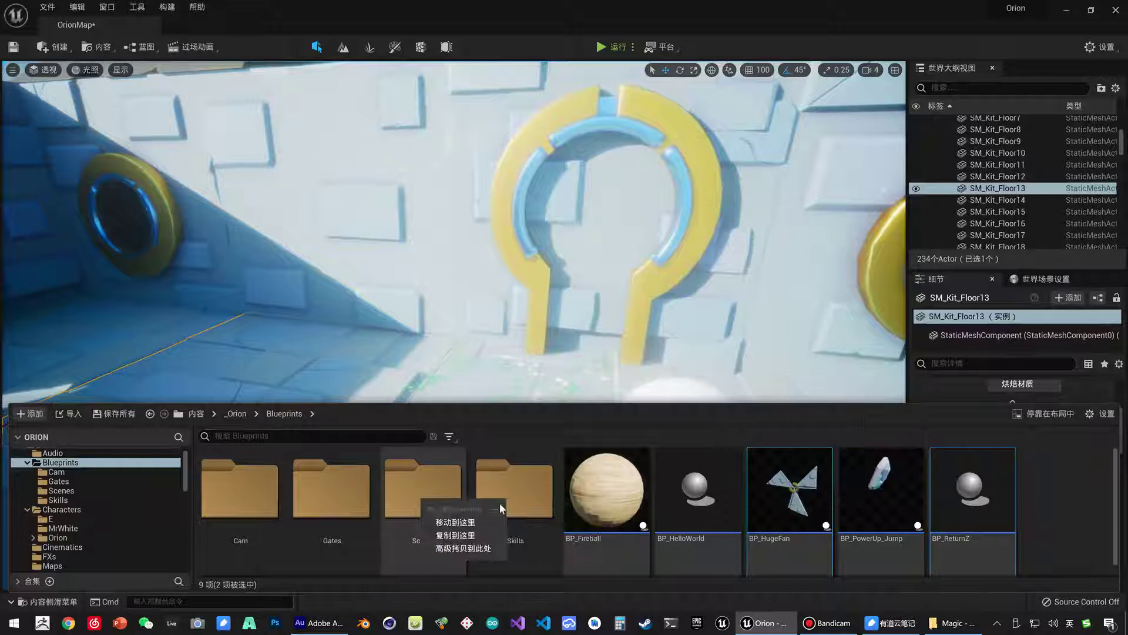
{"action": "left_click", "coordinate": [457, 525]}
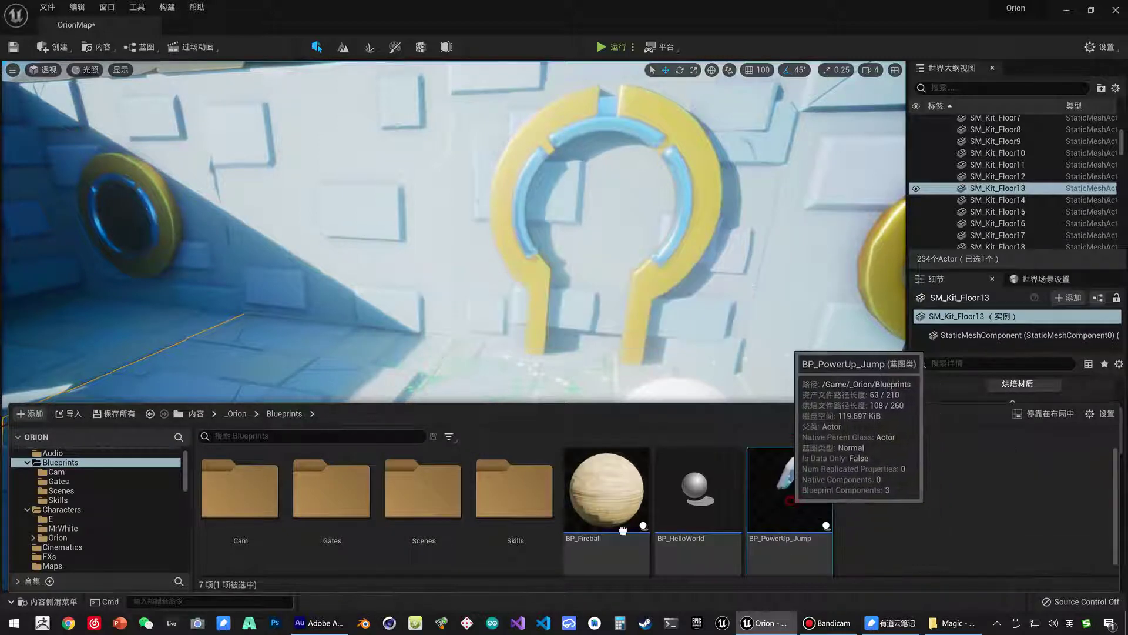
{"action": "left_click_drag", "start_coordinate": [815, 515], "coordinate": [516, 500]}
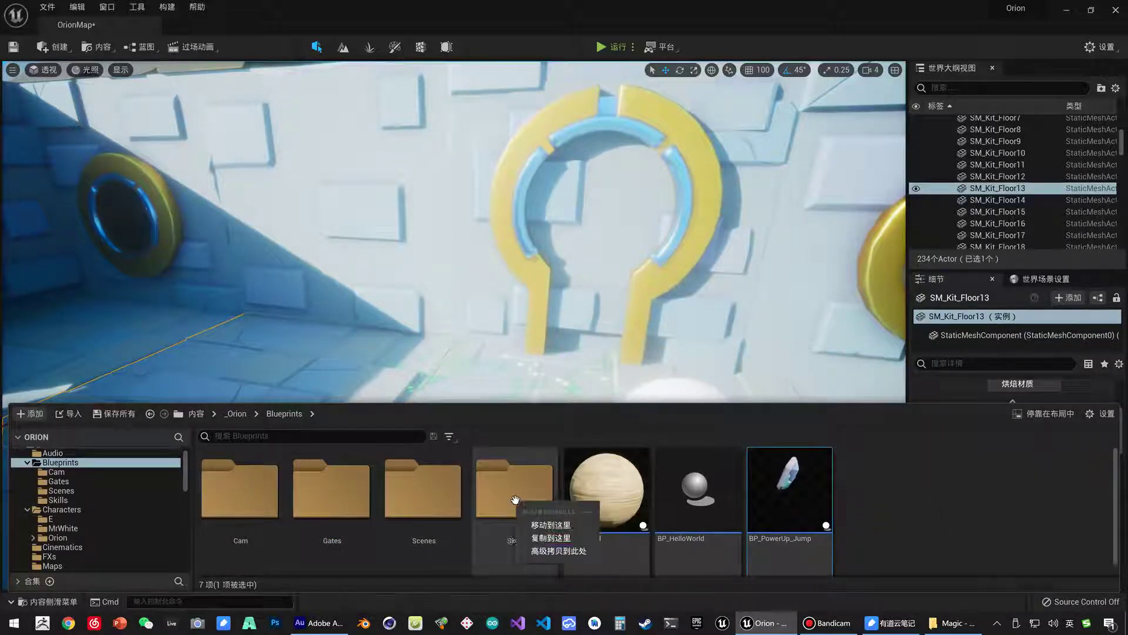
{"action": "left_click", "coordinate": [558, 523]}
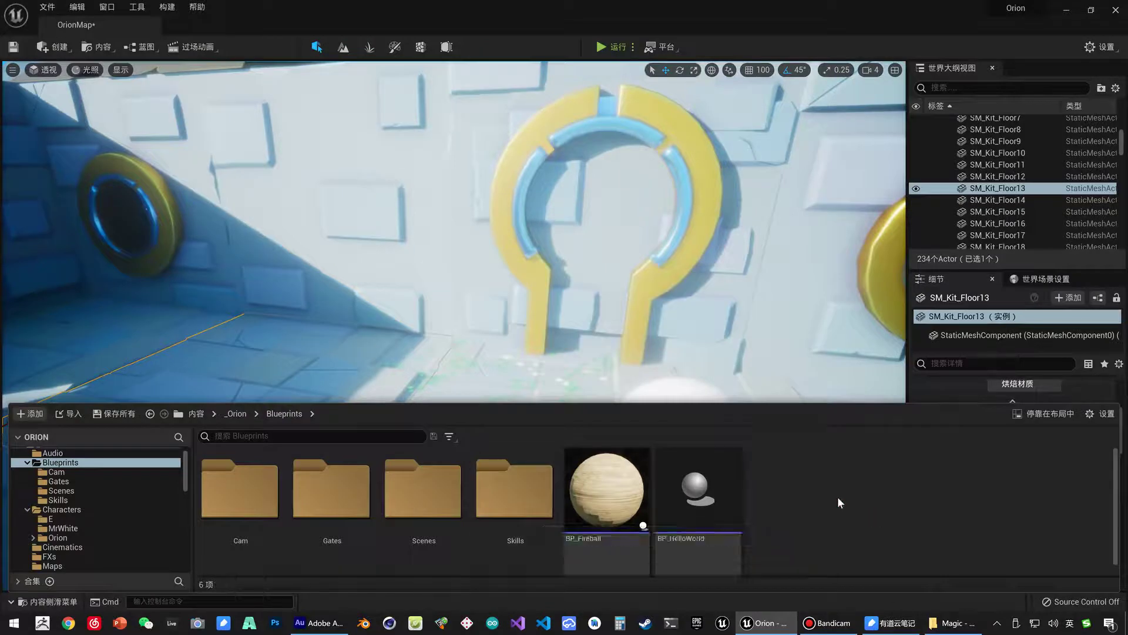
- Create an Actor-based Blueprint class named BP_FireLight and open it for editing
{"action": "right_click", "coordinate": [805, 509]}
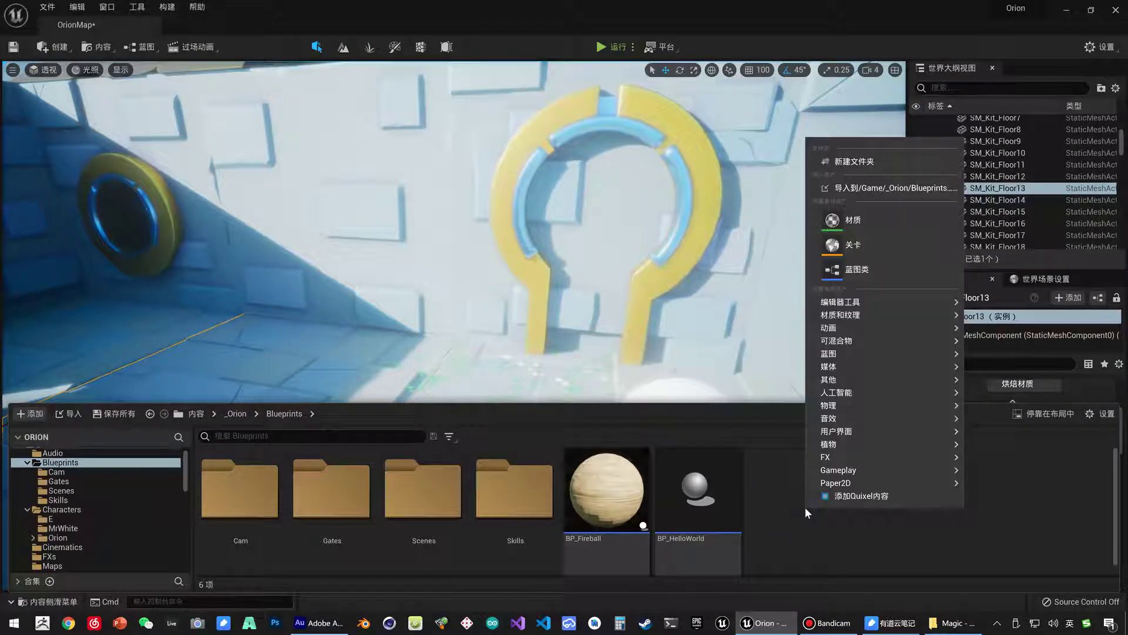
{"action": "left_click", "coordinate": [857, 270]}
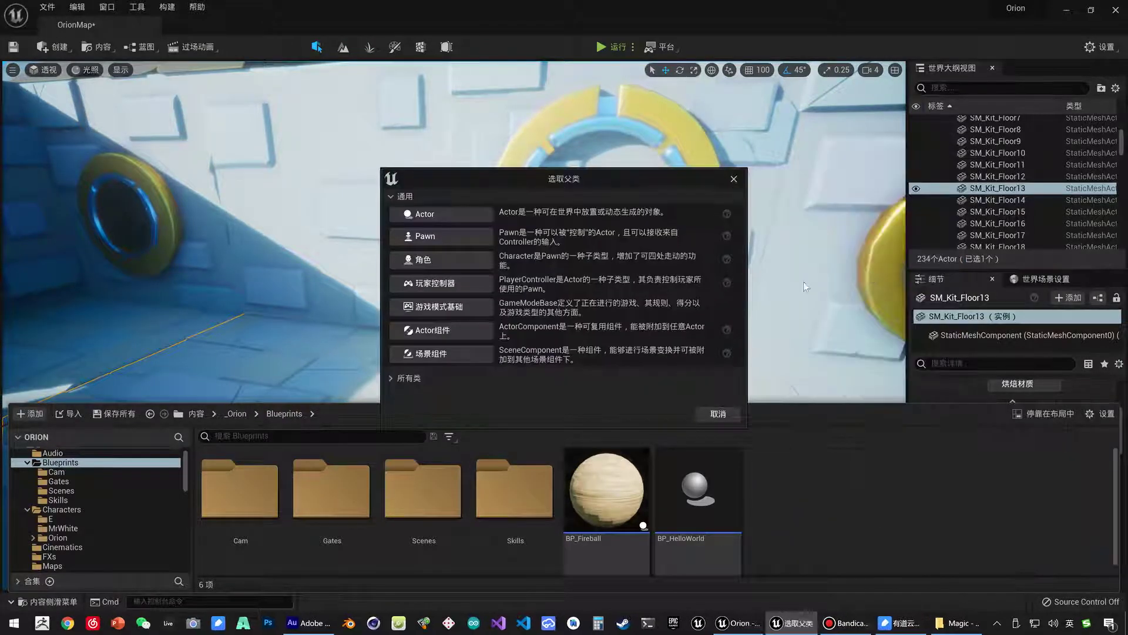
{"action": "left_click", "coordinate": [447, 215]}
{"action": "type", "text": "BP_FireLight"}
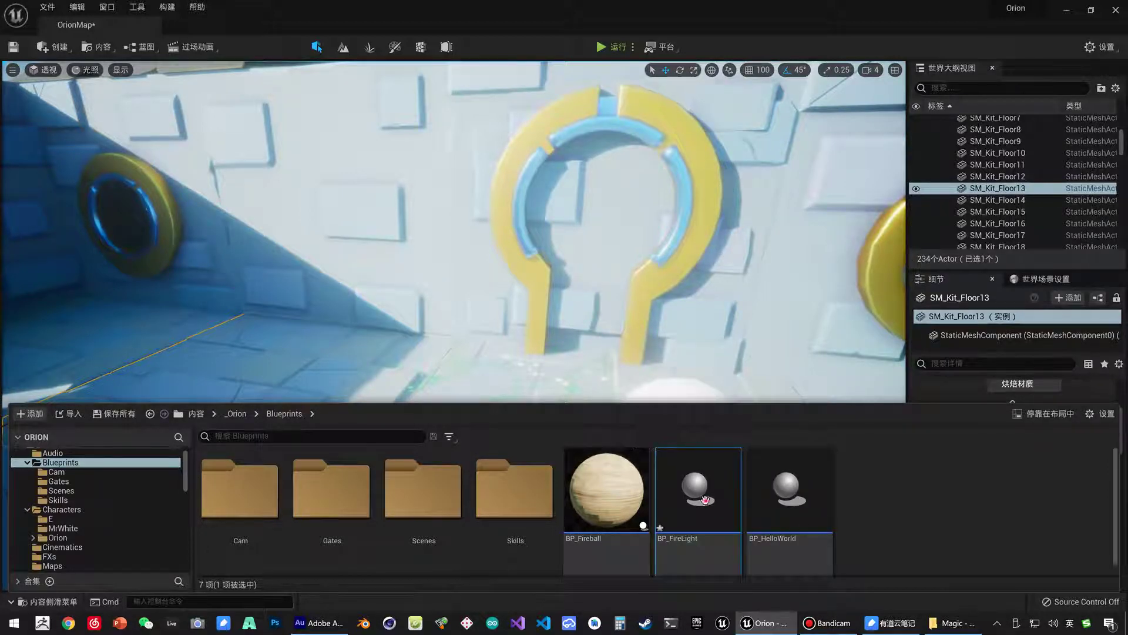
{"action": "double_click", "coordinate": [705, 500]}
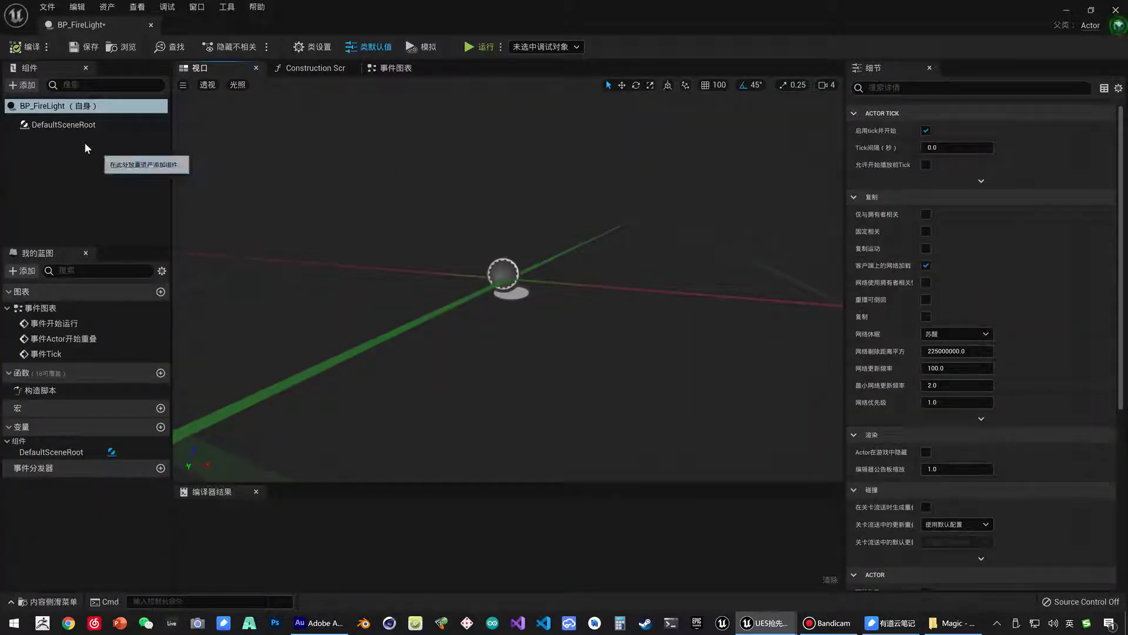
- Browse the Content Drawer to the Props/Buttons/Button_A meshes
{"action": "left_click", "coordinate": [81, 126]}
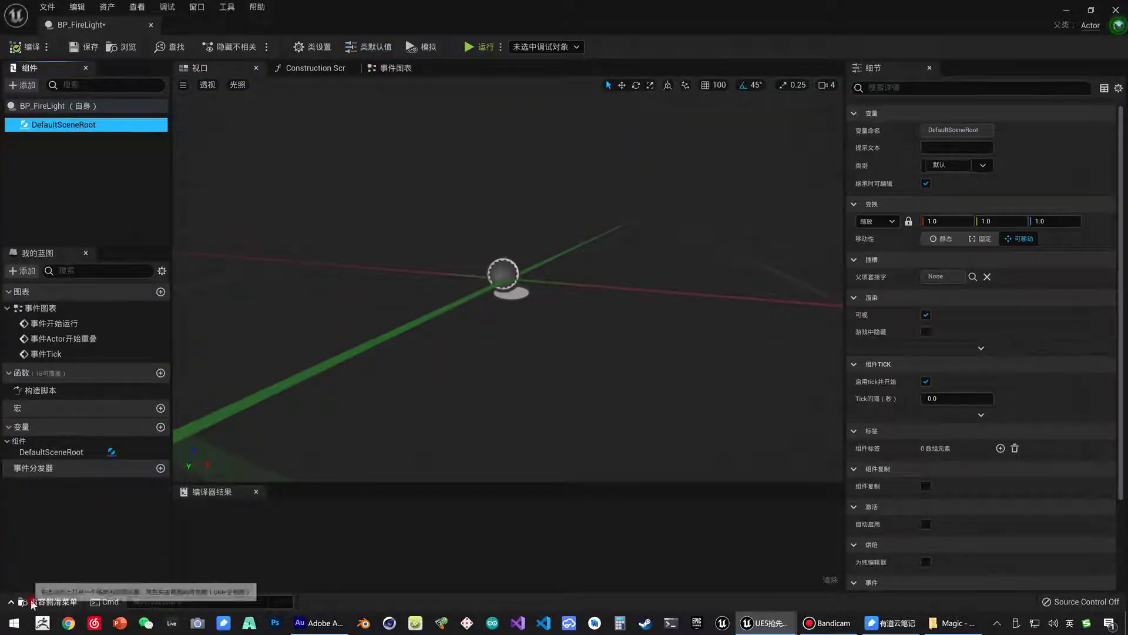
{"action": "left_click", "coordinate": [32, 603]}
{"action": "scroll", "coordinate": [100, 510], "scroll_direction": "down", "scroll_amount": 5}
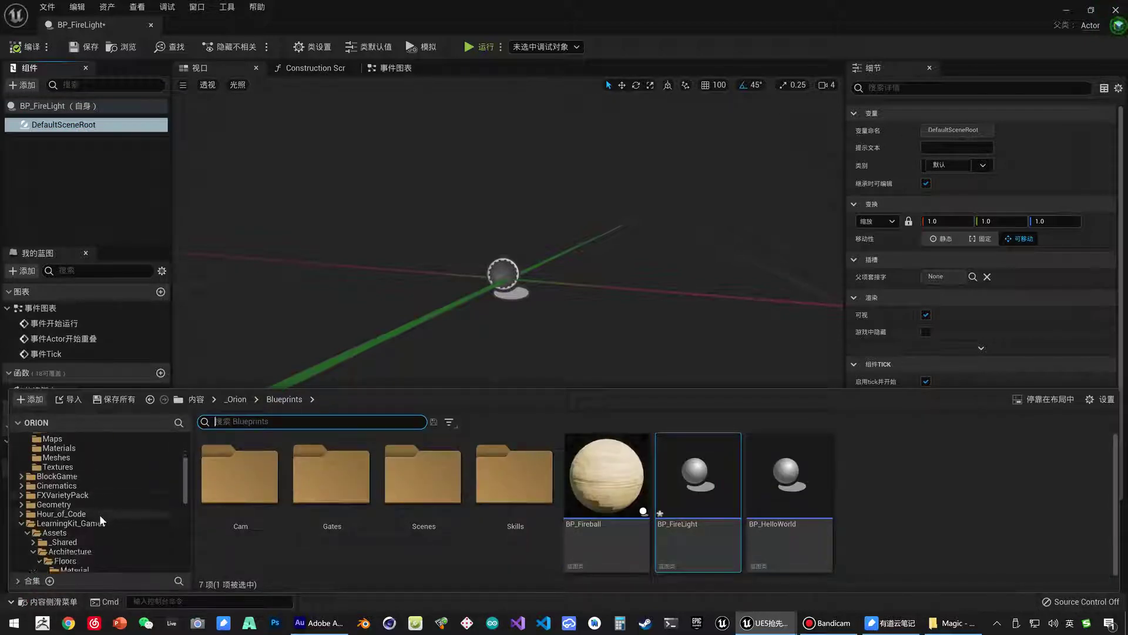
{"action": "scroll", "coordinate": [100, 514], "scroll_direction": "down", "scroll_amount": 2}
{"action": "left_click", "coordinate": [100, 529]}
{"action": "left_click", "coordinate": [103, 539]}
{"action": "scroll", "coordinate": [105, 523], "scroll_direction": "down", "scroll_amount": 3}
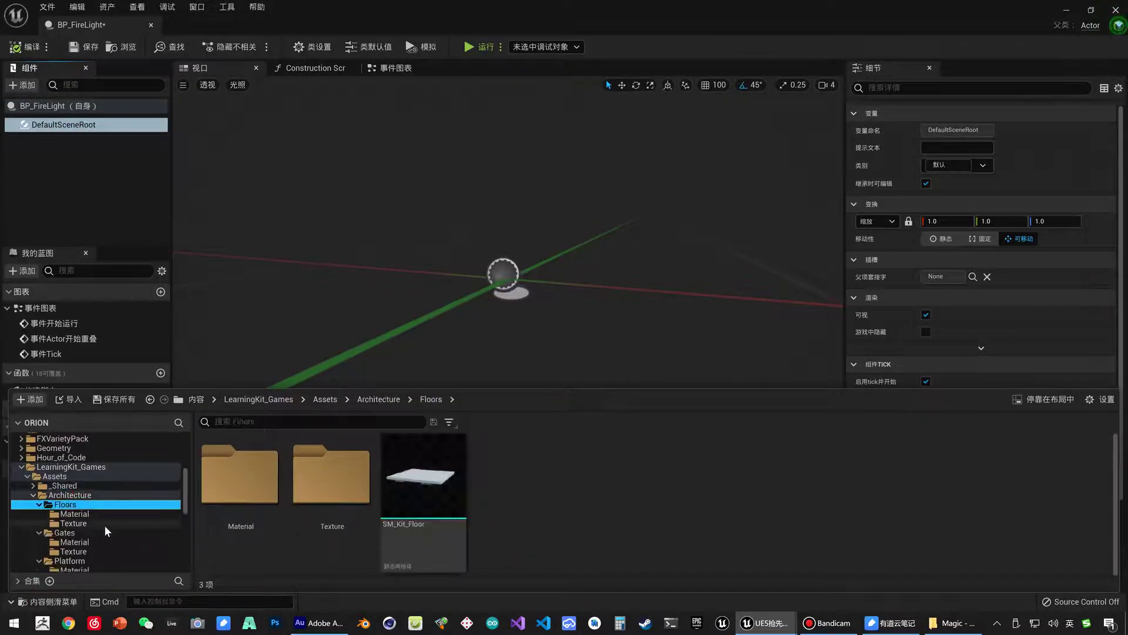
{"action": "scroll", "coordinate": [106, 524], "scroll_direction": "down", "scroll_amount": 1}
{"action": "scroll", "coordinate": [91, 534], "scroll_direction": "down", "scroll_amount": 3}
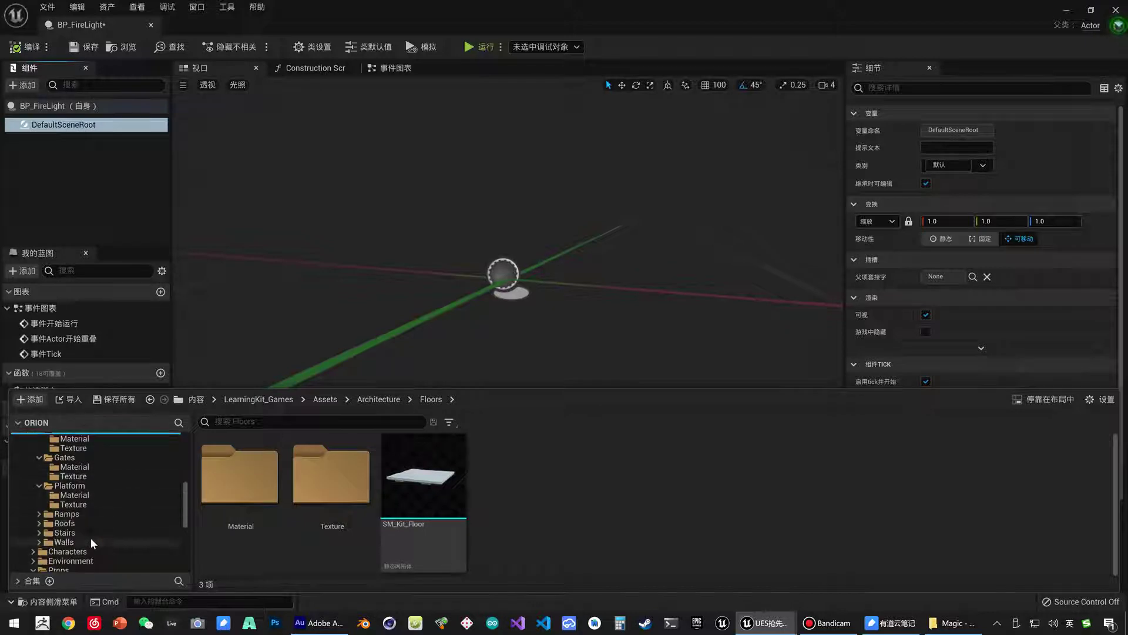
{"action": "scroll", "coordinate": [85, 532], "scroll_direction": "down", "scroll_amount": 2}
{"action": "scroll", "coordinate": [80, 525], "scroll_direction": "down", "scroll_amount": 2}
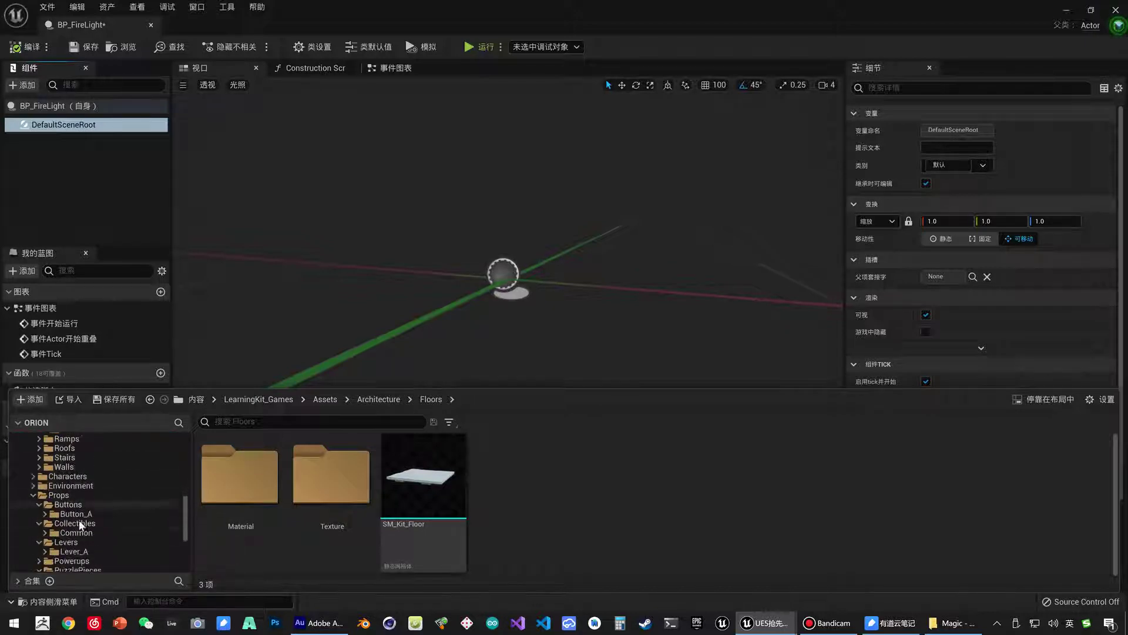
{"action": "left_click", "coordinate": [77, 514]}
{"action": "left_click", "coordinate": [70, 504]}
{"action": "left_click", "coordinate": [80, 514]}
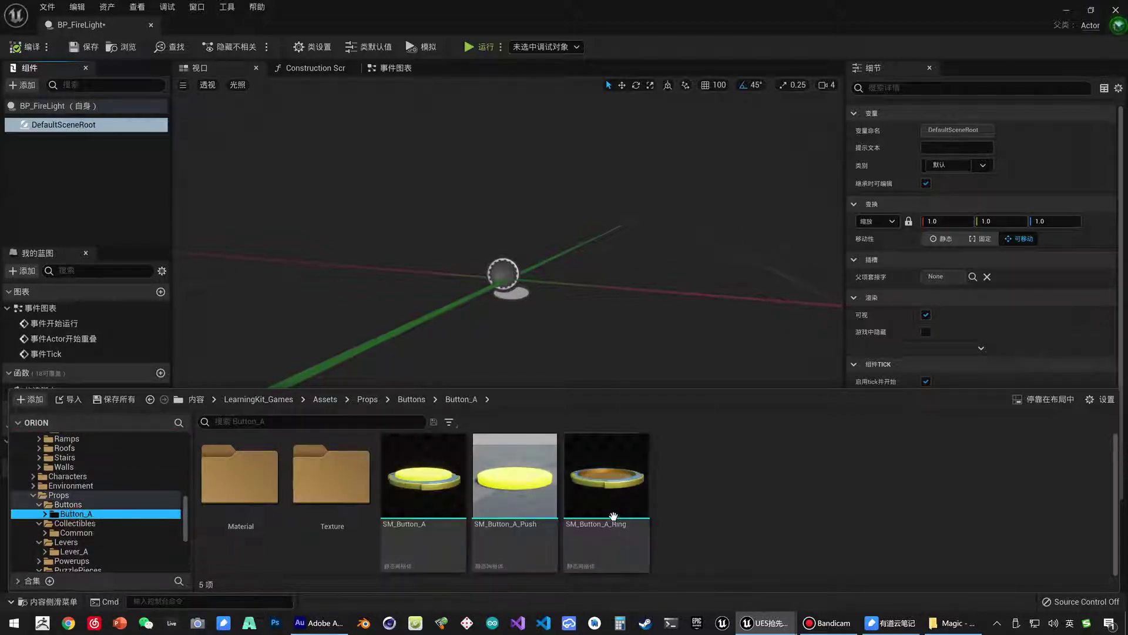
- Add SM_Button_A_Ring as a component under DefaultSceneRoot, keeping its default name
{"action": "mouse_move", "coordinate": [614, 497]}
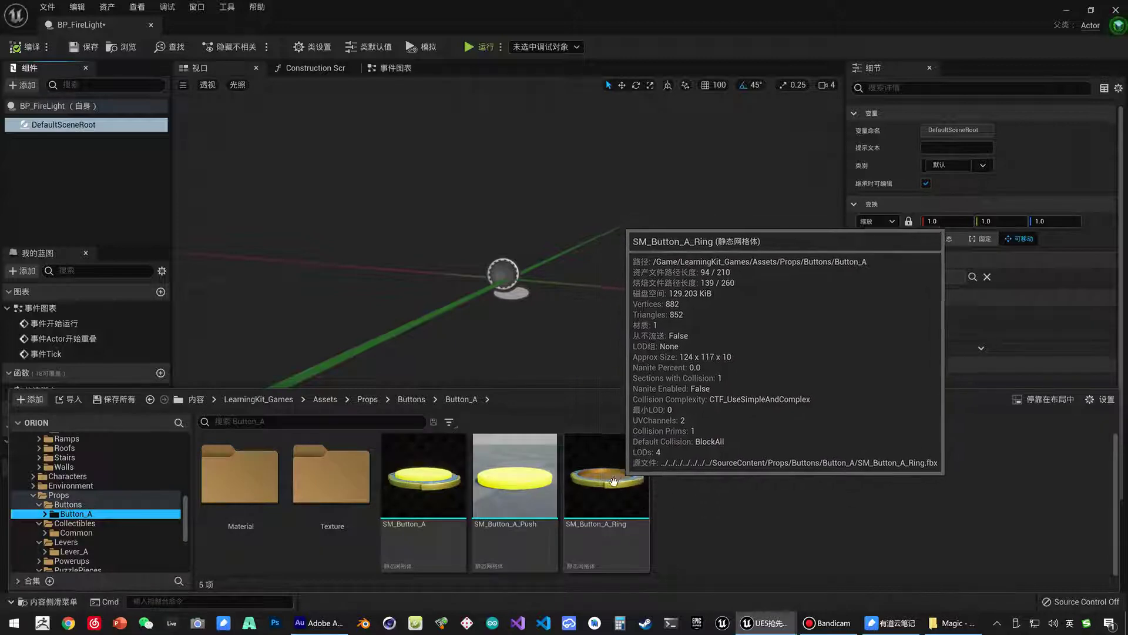
{"action": "left_click_drag", "start_coordinate": [614, 482], "coordinate": [167, 146]}
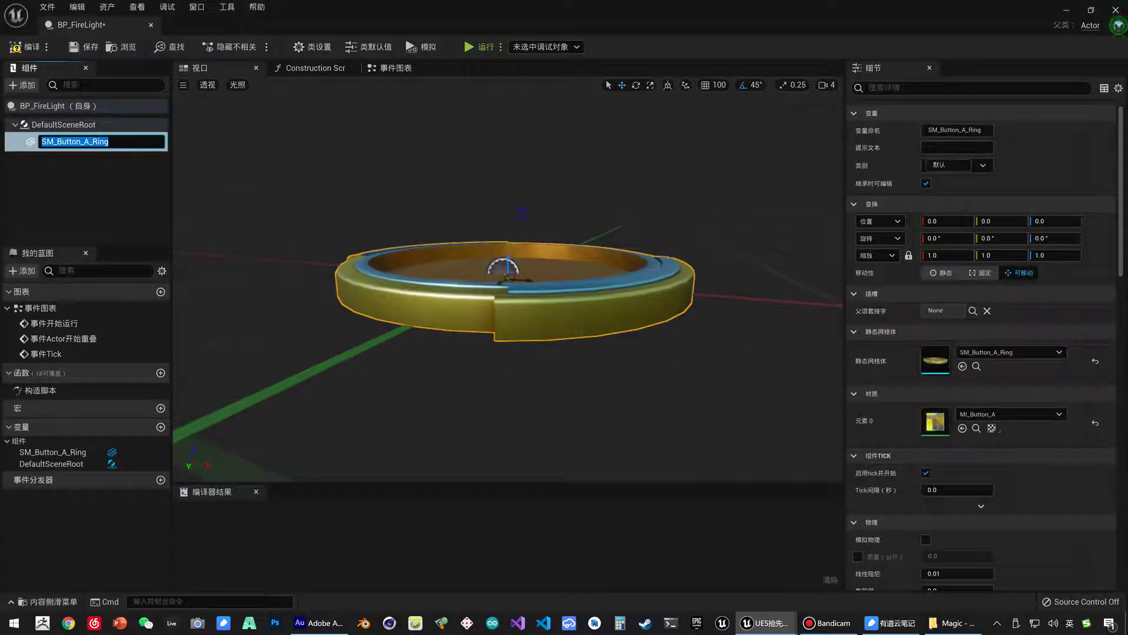
{"action": "key", "text": "Return"}
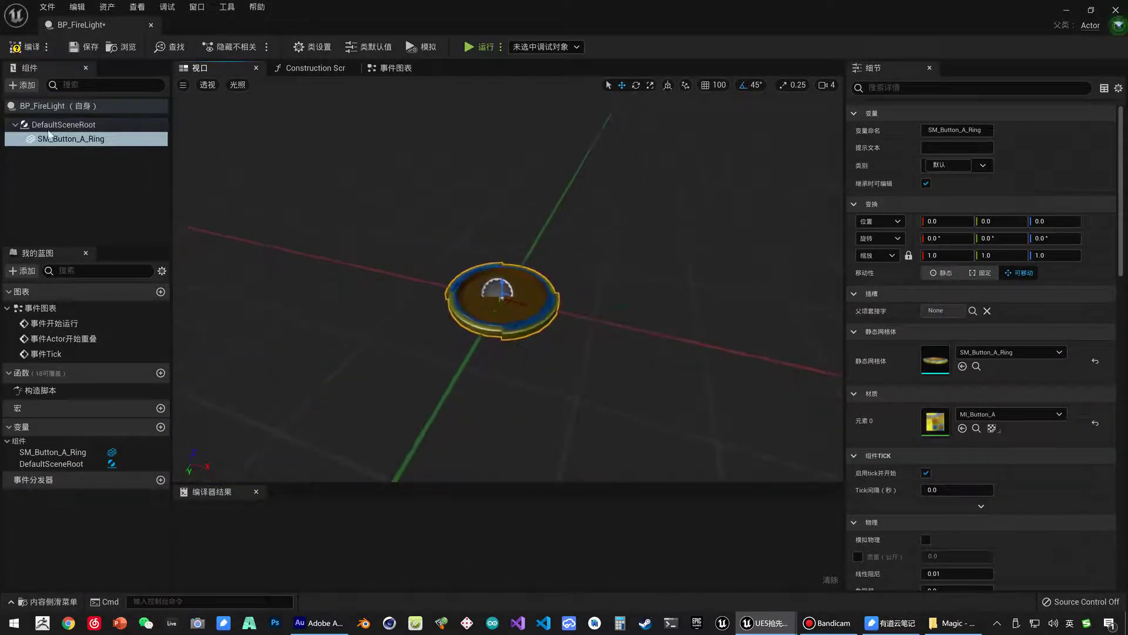
{"action": "left_click", "coordinate": [23, 85]}
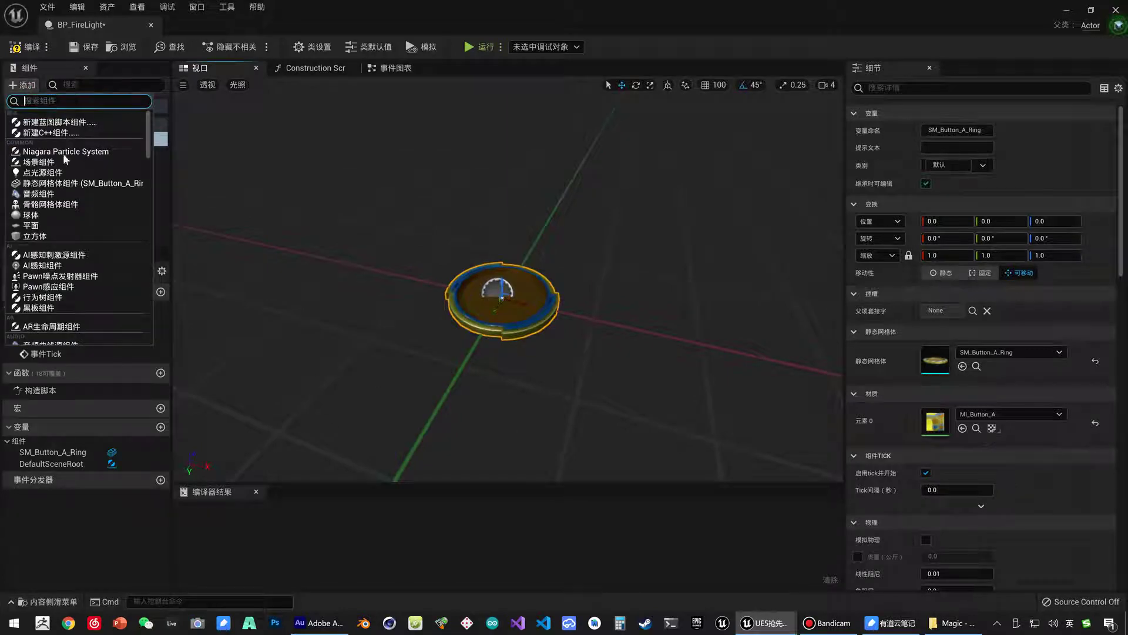
- Add a ParticleSystem component under the ring using the P_Fire template
{"action": "left_click_drag", "start_coordinate": [146, 146], "coordinate": [147, 287]}
{"action": "left_click", "coordinate": [51, 213]}
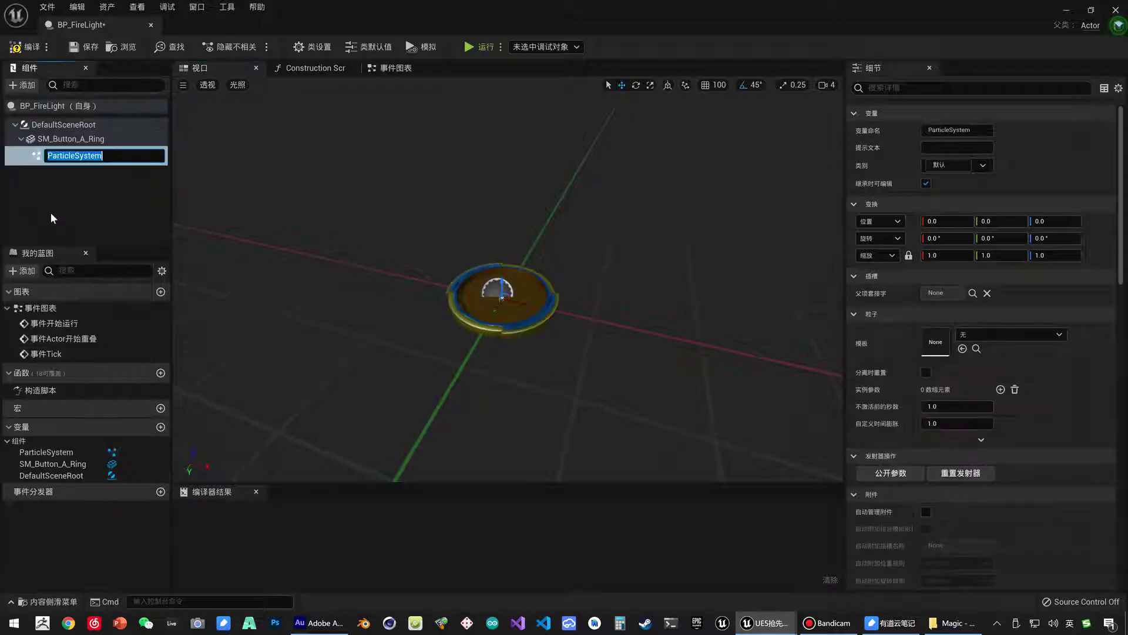
{"action": "key", "text": "Return"}
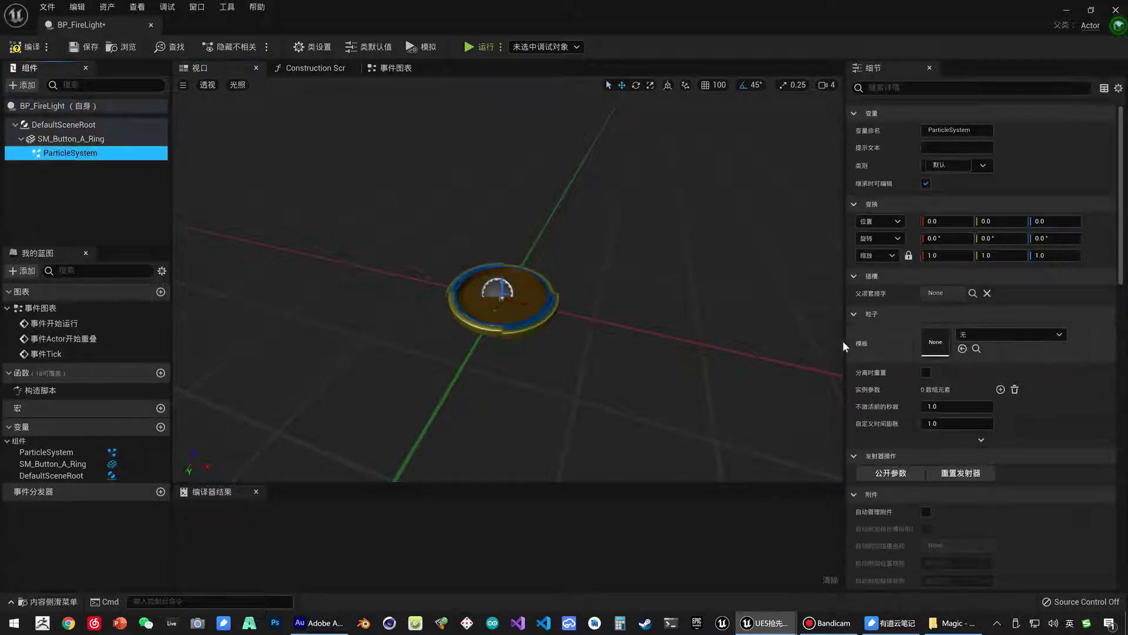
{"action": "left_click", "coordinate": [1000, 334]}
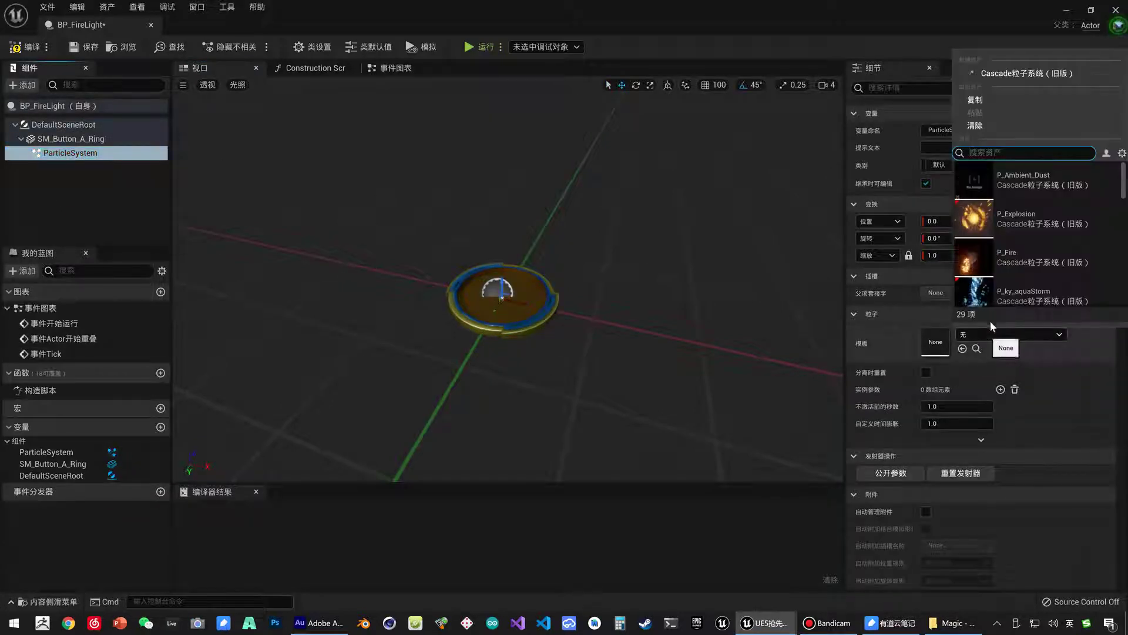
{"action": "left_click", "coordinate": [1066, 265]}
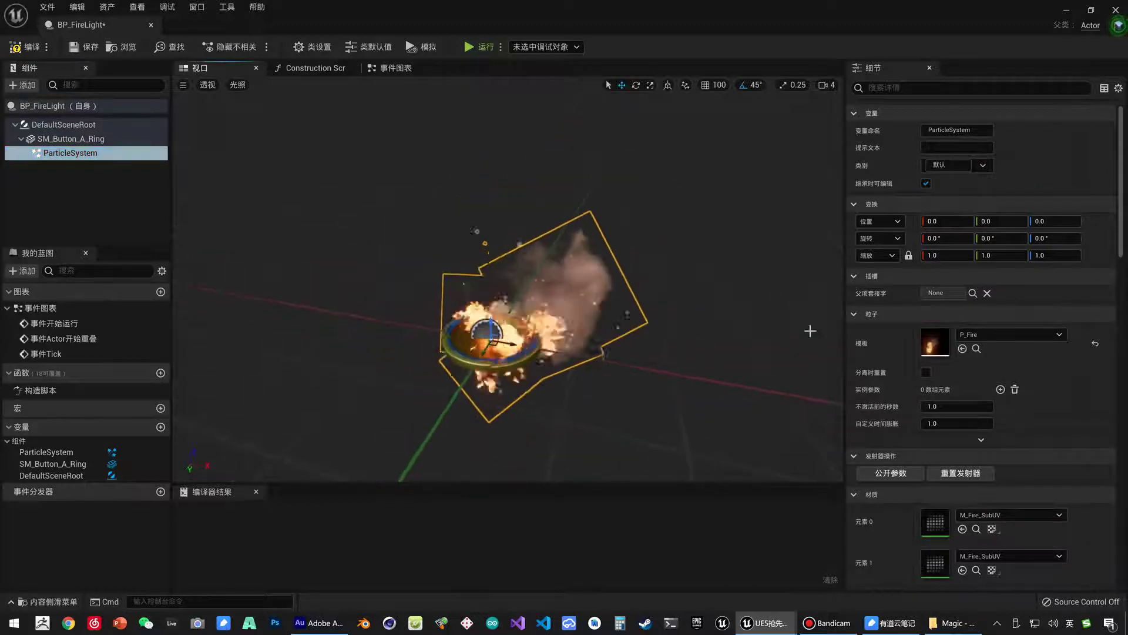
- Scale the ParticleSystem to 0.7 on all axes
{"action": "left_click", "coordinate": [948, 255]}
{"action": "type", "text": "0"}
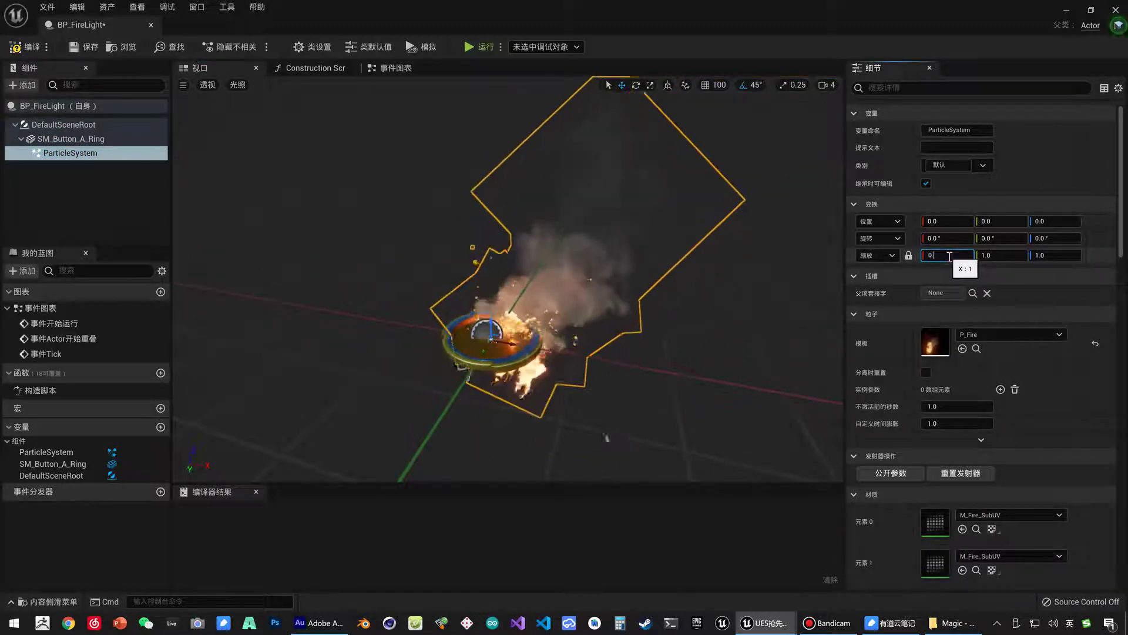
{"action": "type", "text": ".7"}
{"action": "key", "text": "Return"}
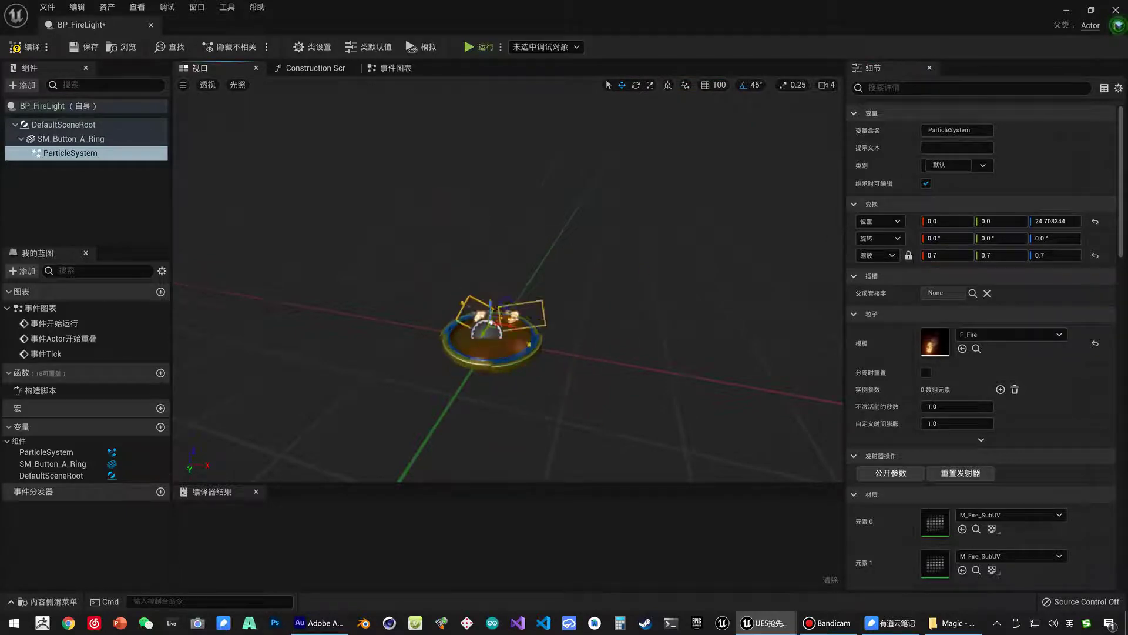
{"action": "left_click_drag", "start_coordinate": [505, 329], "coordinate": [446, 306], "text": "alt"}
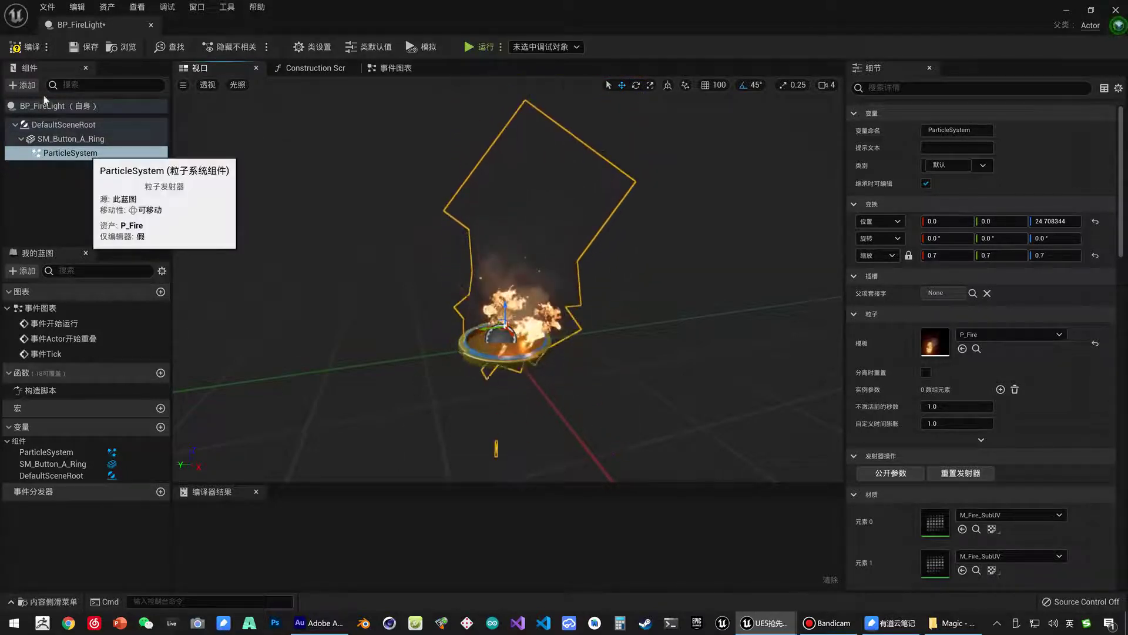
{"action": "left_click", "coordinate": [22, 85]}
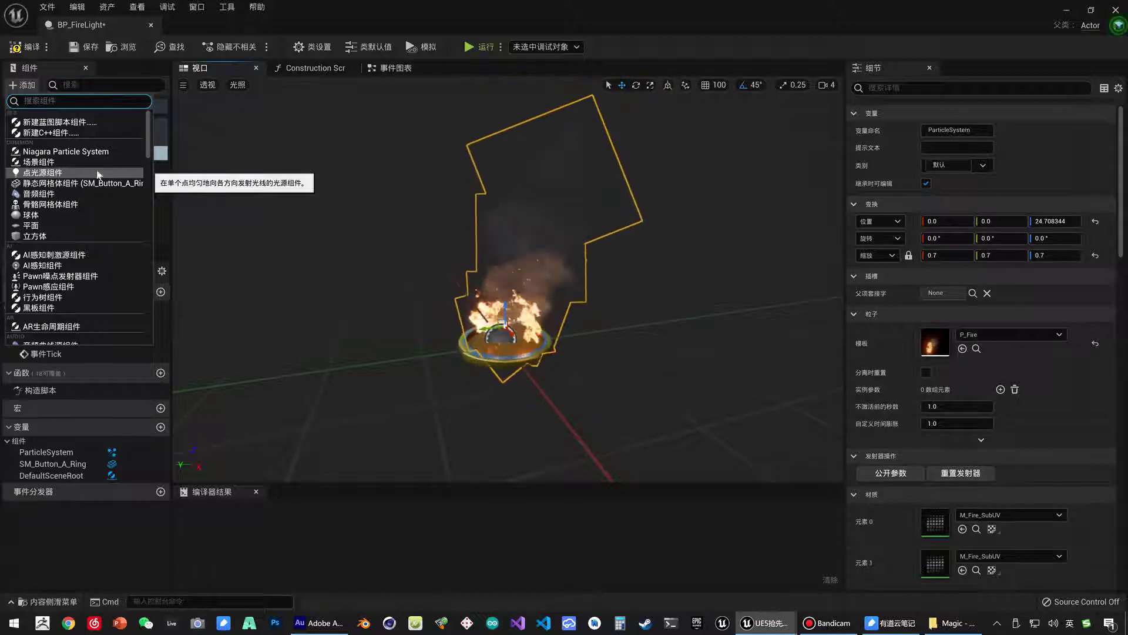
- Add a PointLight under the ParticleSystem and raise it above the ring
{"action": "left_click", "coordinate": [57, 173]}
{"action": "left_click", "coordinate": [57, 172]}
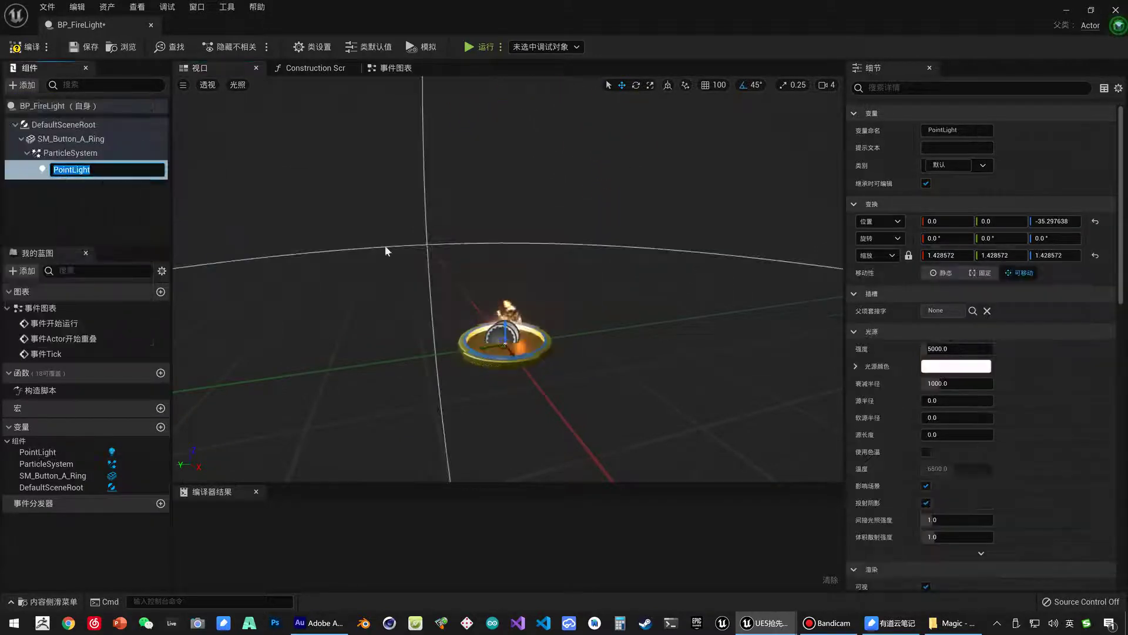
{"action": "mouse_move", "coordinate": [516, 310]}
{"action": "left_mouse_down"}
{"action": "mouse_move", "coordinate": [520, 322]}
{"action": "mouse_move", "coordinate": [503, 305]}
{"action": "left_mouse_up"}
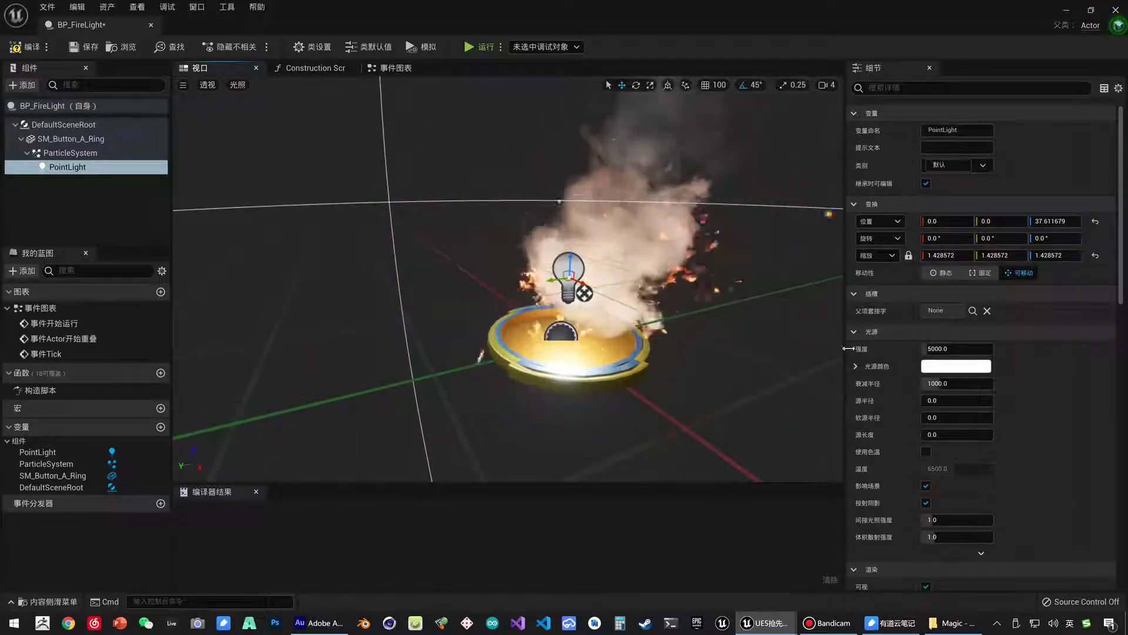
- Set the PointLight intensity to 2000 and its light colour to a warm orange
{"action": "left_click", "coordinate": [963, 349]}
{"action": "type", "text": "2000"}
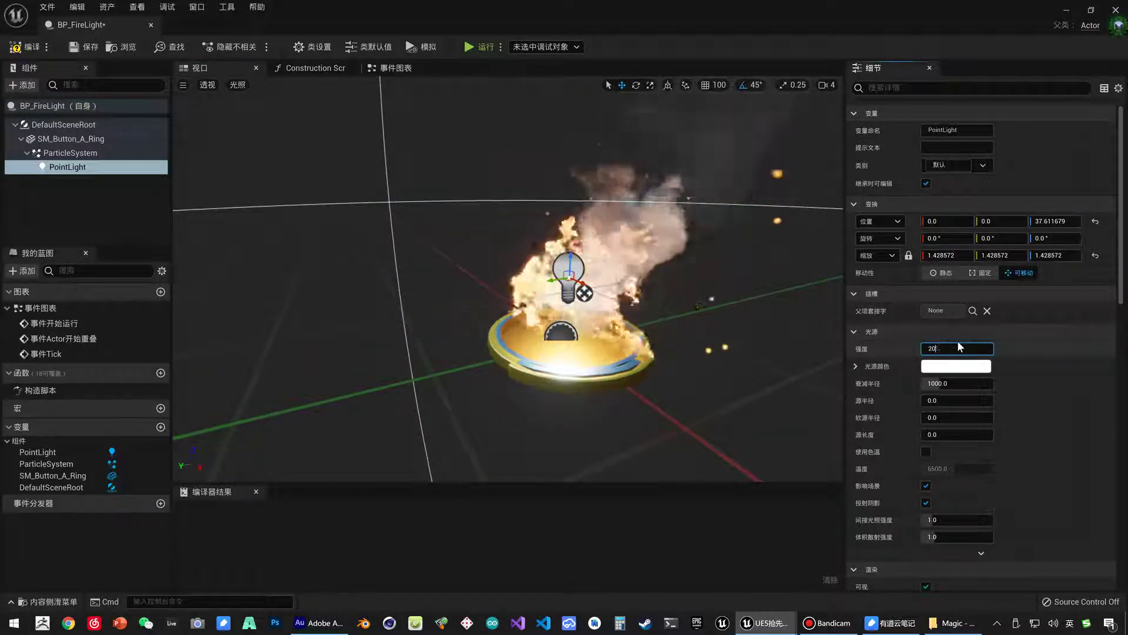
{"action": "key", "text": "Return"}
{"action": "left_click", "coordinate": [950, 366]}
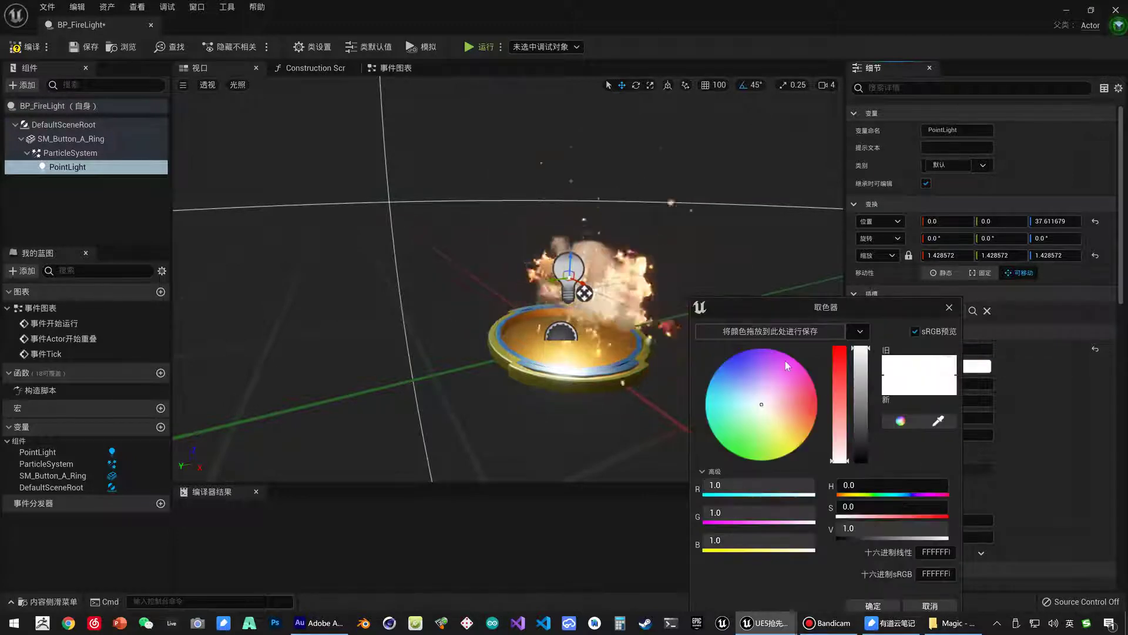
{"action": "left_click_drag", "start_coordinate": [764, 408], "coordinate": [772, 412]}
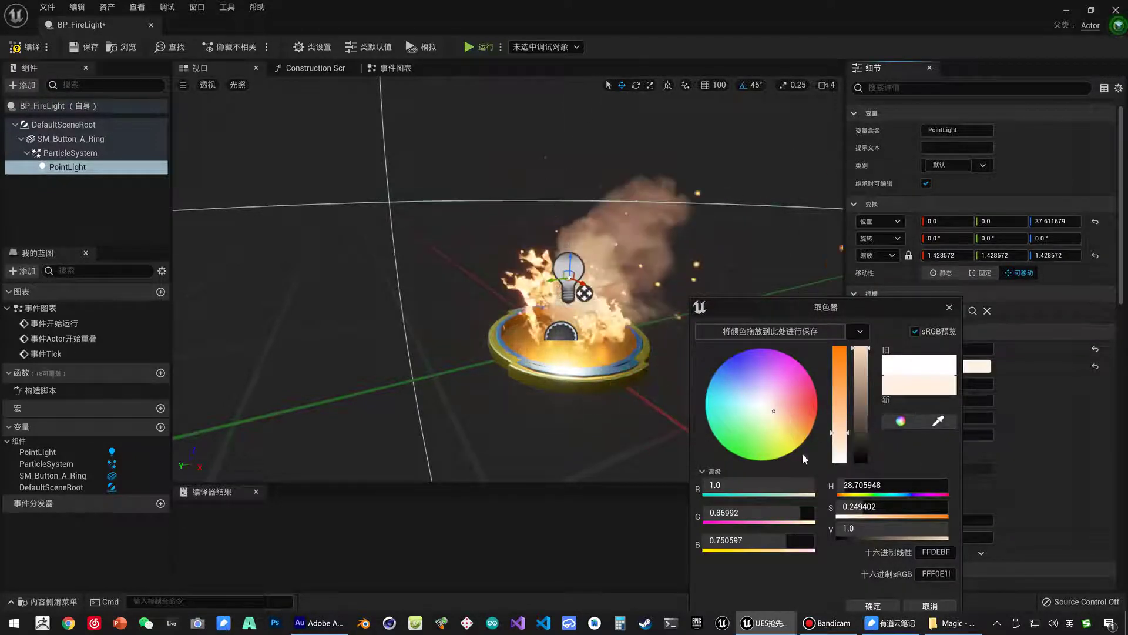
{"action": "left_click", "coordinate": [873, 606]}
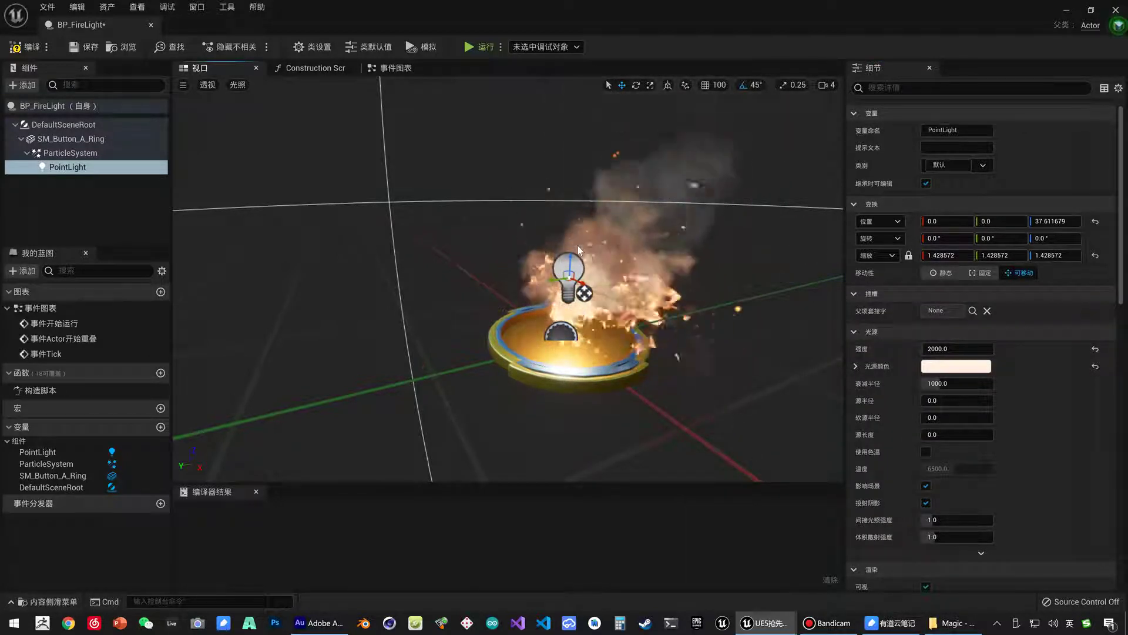
{"action": "left_click", "coordinate": [70, 152]}
{"action": "left_click", "coordinate": [71, 138]}
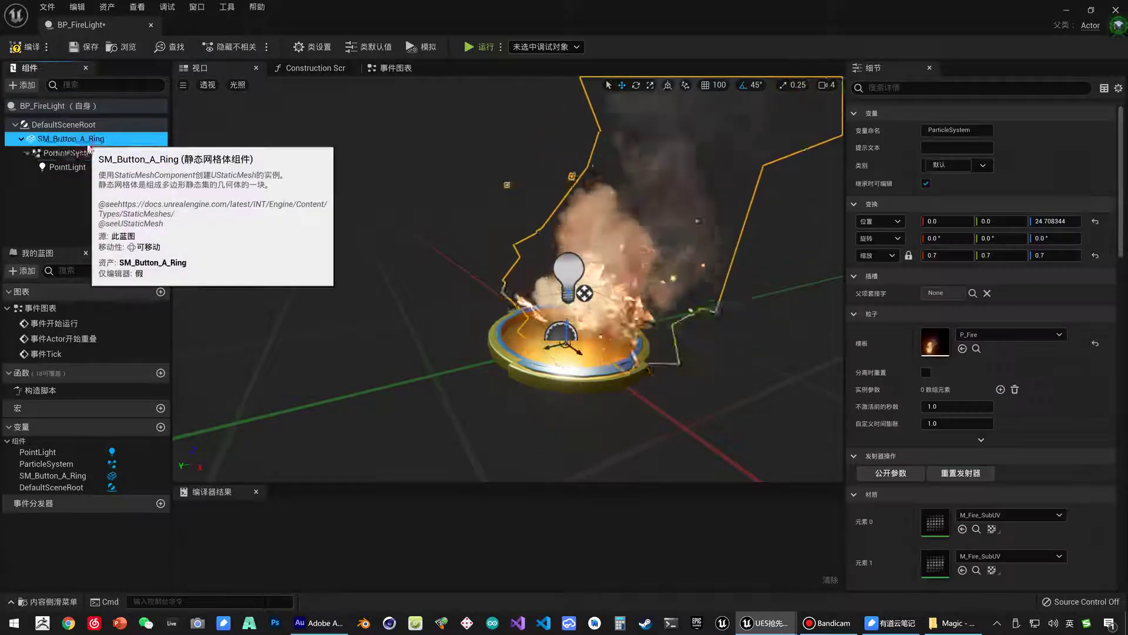
{"action": "left_click", "coordinate": [22, 139]}
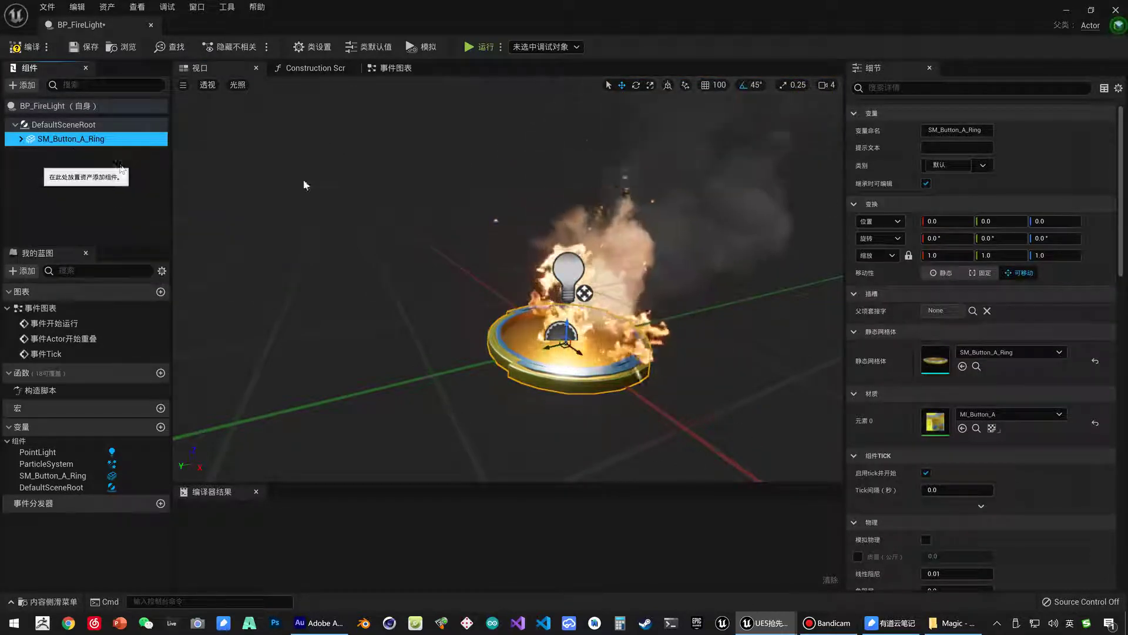
{"action": "scroll", "coordinate": [501, 297], "scroll_direction": "down", "scroll_amount": 3}
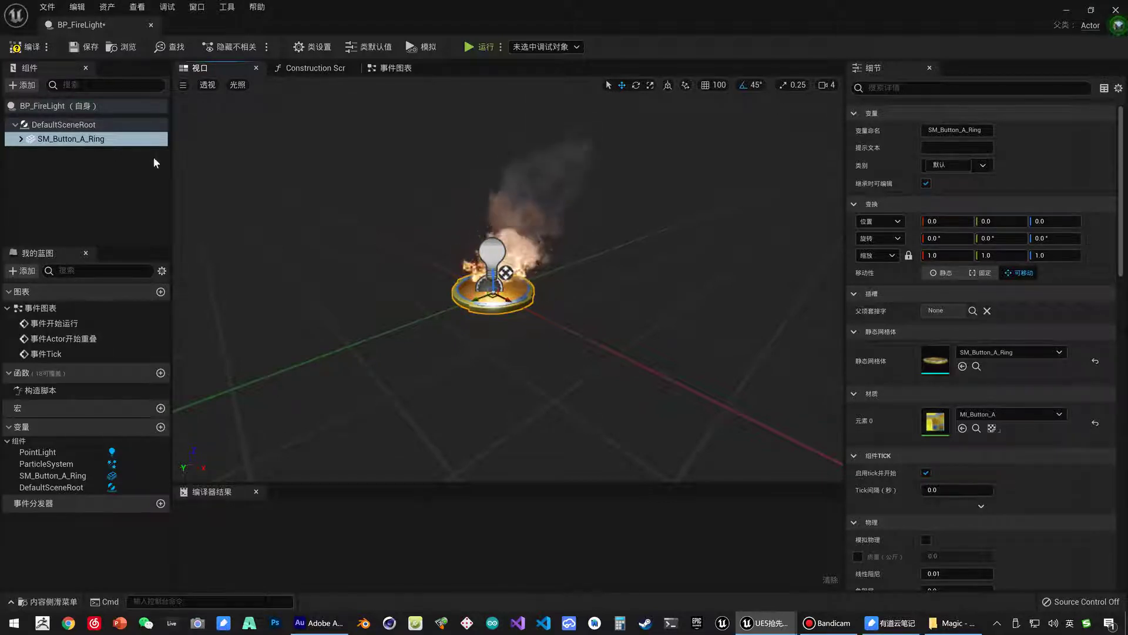
{"action": "left_click", "coordinate": [21, 139]}
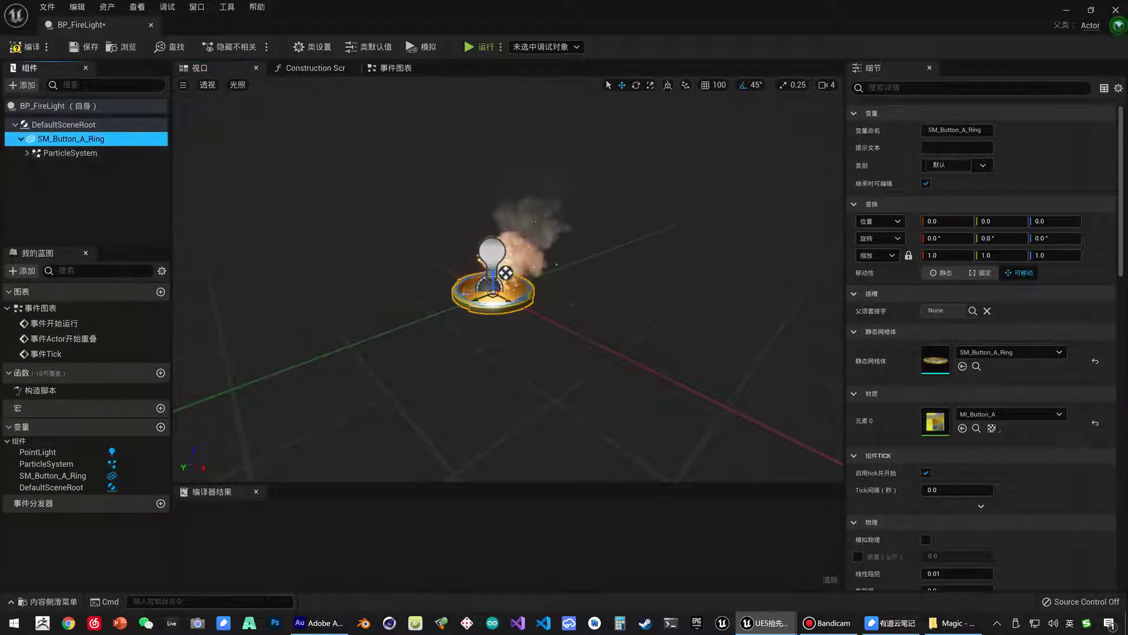
{"action": "right_click_drag", "start_coordinate": [544, 265], "coordinate": [540, 379]}
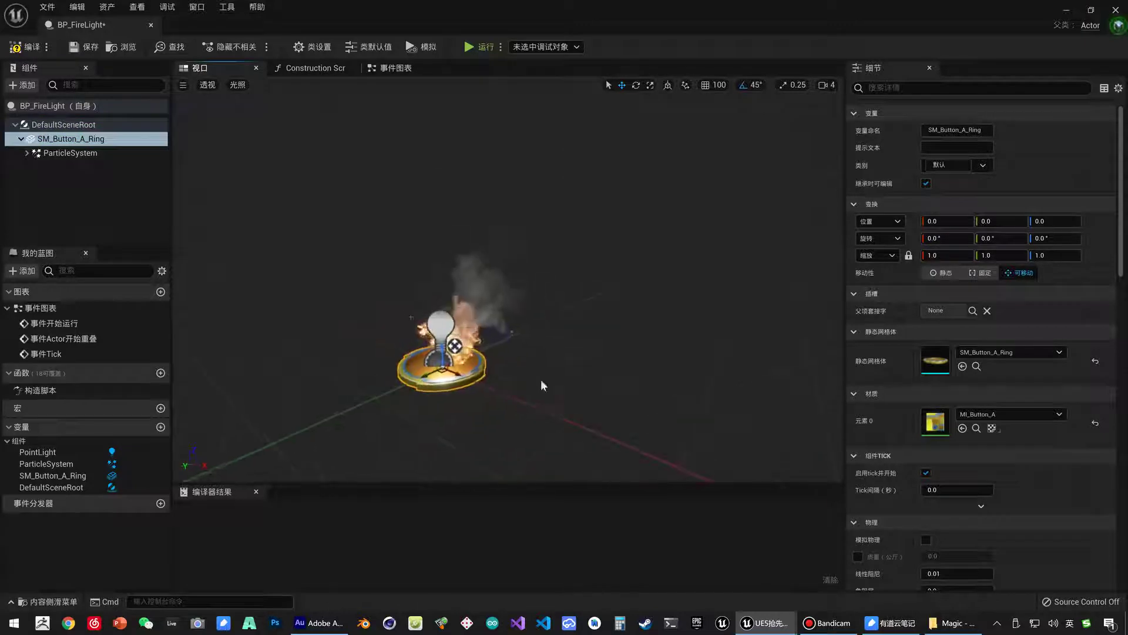
- Add a Box collision component, then delete it as unwanted
{"action": "left_click", "coordinate": [22, 84]}
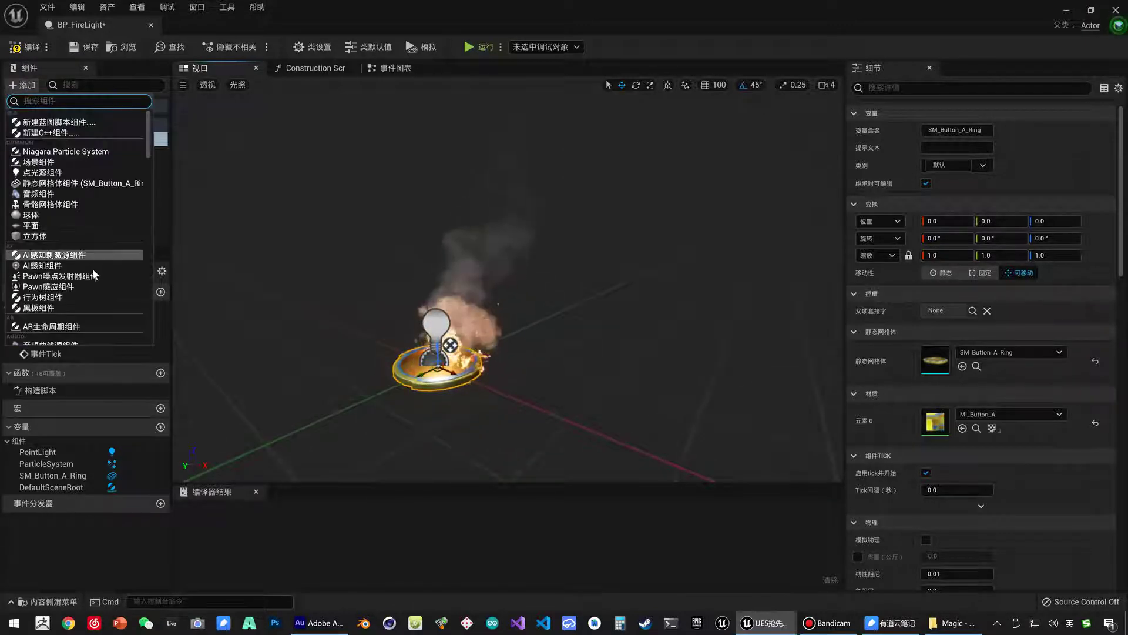
{"action": "scroll", "coordinate": [93, 275], "scroll_direction": "down", "scroll_amount": 3}
{"action": "scroll", "coordinate": [91, 283], "scroll_direction": "down", "scroll_amount": 2}
{"action": "scroll", "coordinate": [79, 289], "scroll_direction": "down", "scroll_amount": 3}
{"action": "scroll", "coordinate": [58, 287], "scroll_direction": "down", "scroll_amount": 2}
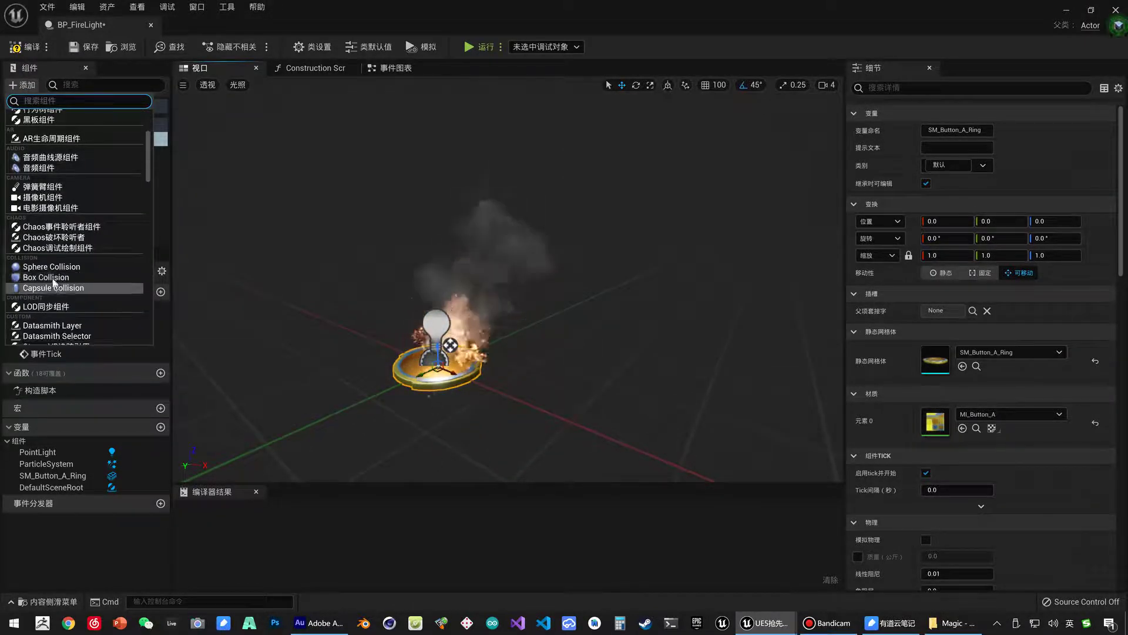
{"action": "left_click", "coordinate": [53, 278]}
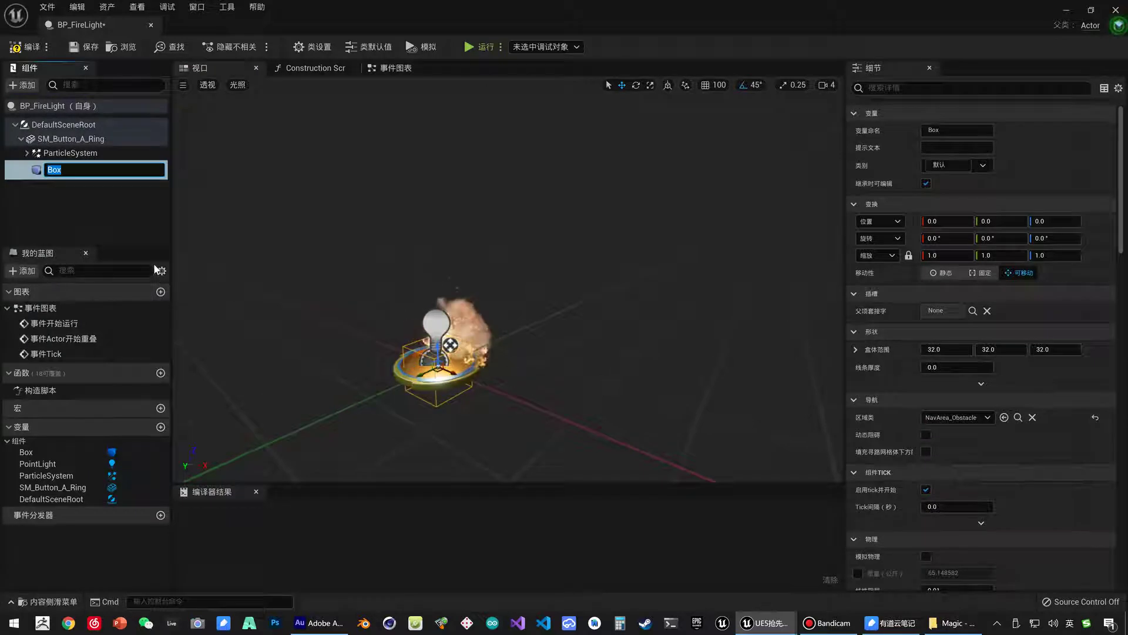
{"action": "key", "text": "Return"}
{"action": "key", "text": "Delete"}
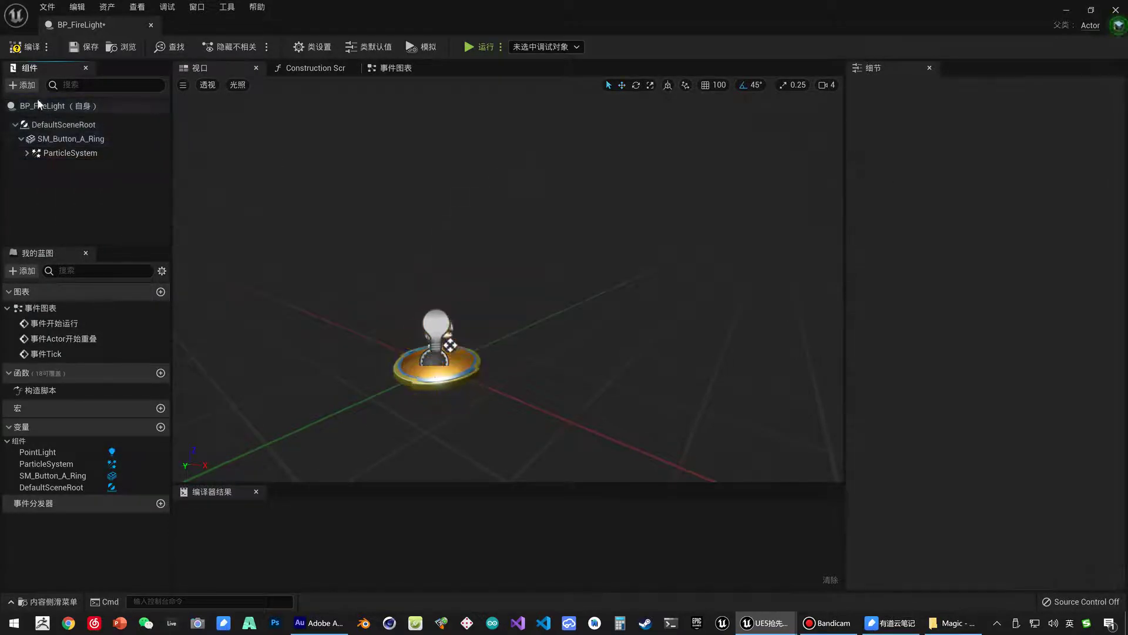
- Add a Capsule collision component and set its half-height to 100
{"action": "left_click", "coordinate": [22, 85]}
{"action": "scroll", "coordinate": [83, 273], "scroll_direction": "down", "scroll_amount": 5}
{"action": "scroll", "coordinate": [83, 273], "scroll_direction": "down", "scroll_amount": 5}
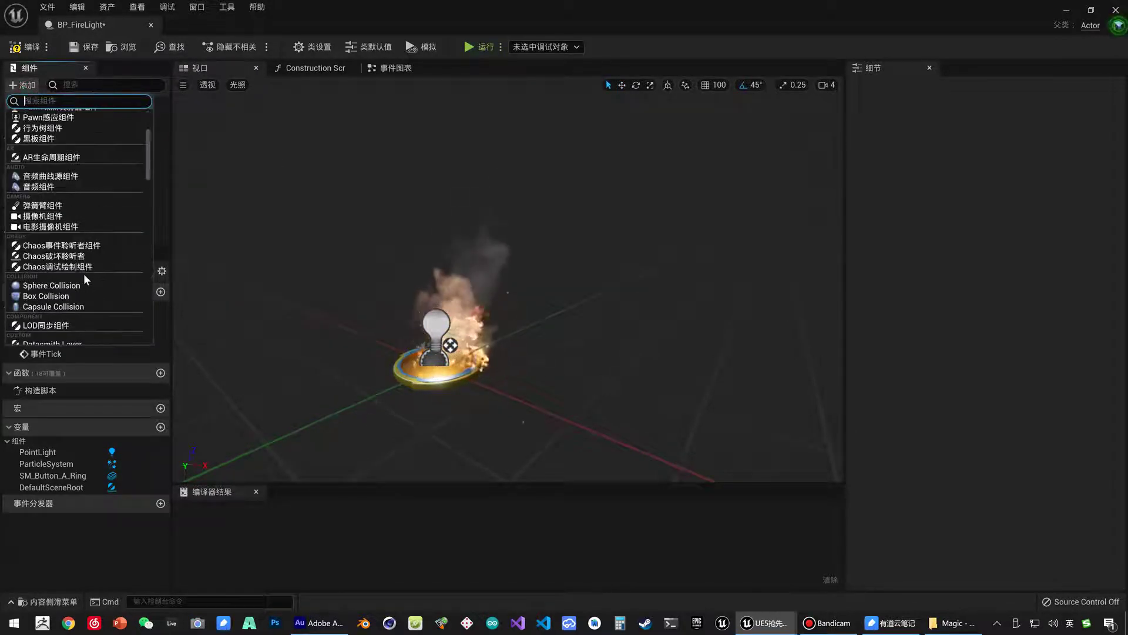
{"action": "left_click", "coordinate": [74, 306]}
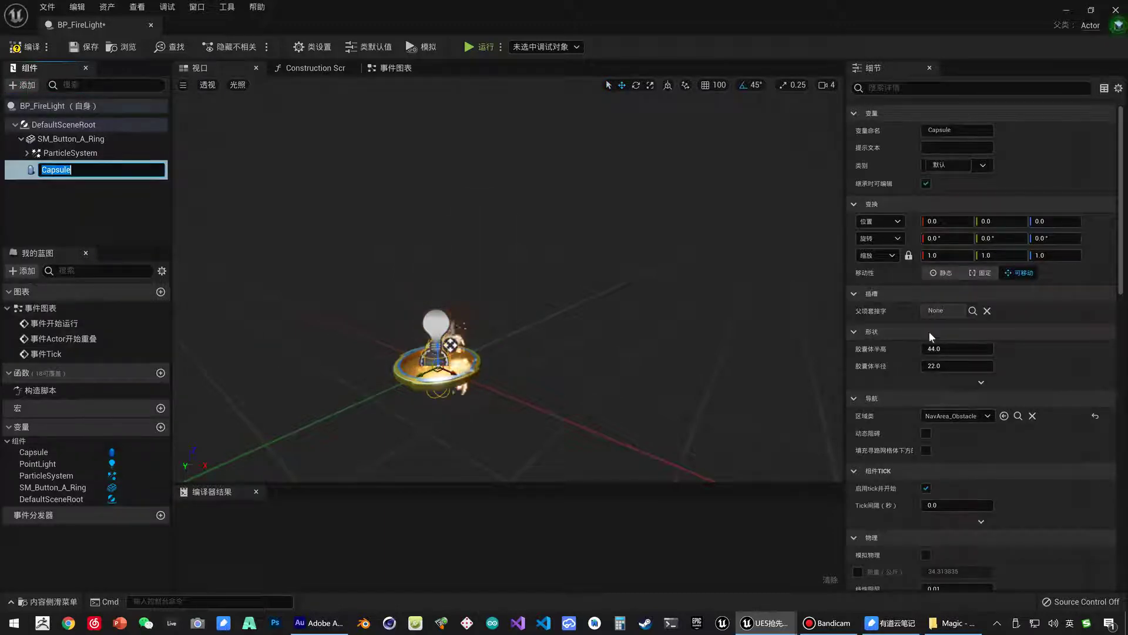
{"action": "left_click", "coordinate": [937, 348]}
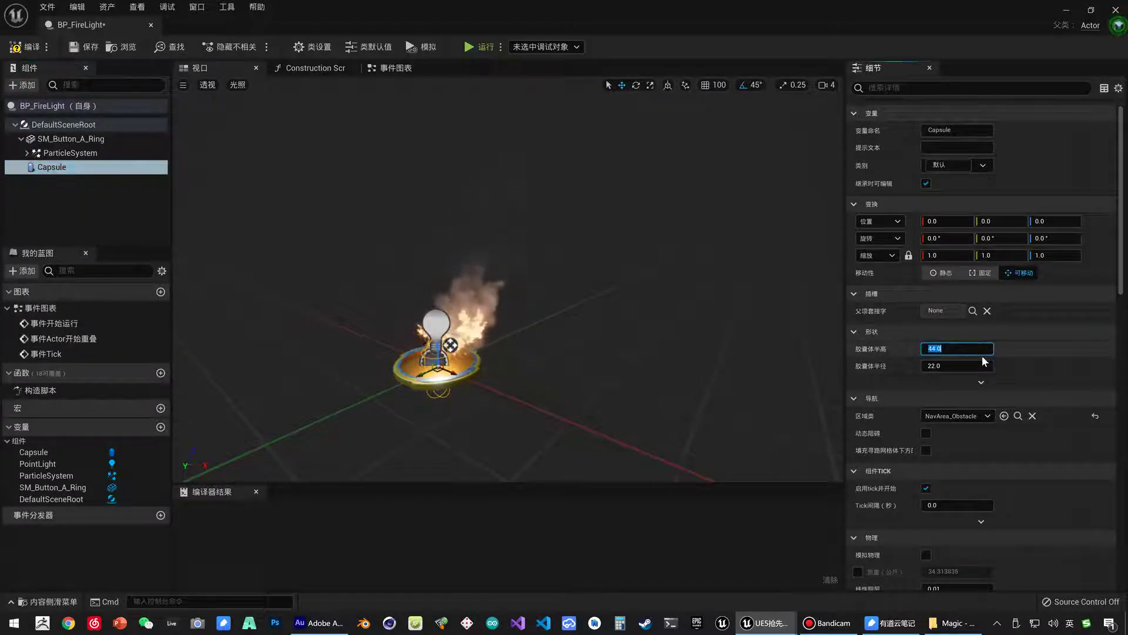
{"action": "type", "text": "100"}
{"action": "key", "text": "Return"}
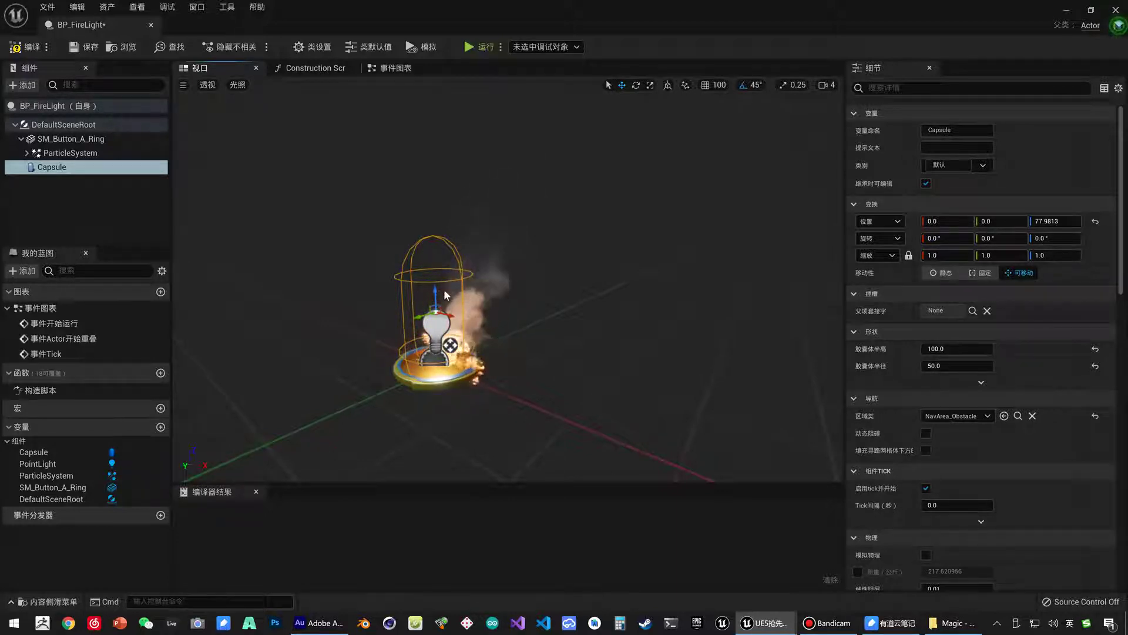
- Set the capsule radius to 60 and its half-height to 120
{"action": "left_click", "coordinate": [946, 349]}
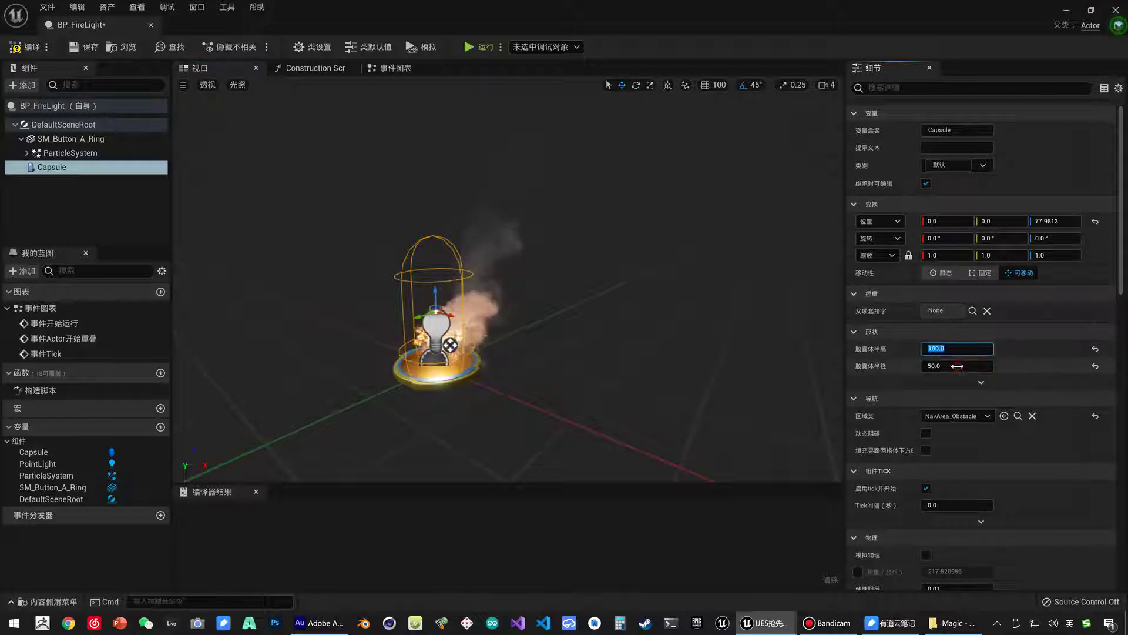
{"action": "left_click", "coordinate": [952, 364]}
{"action": "type", "text": "60"}
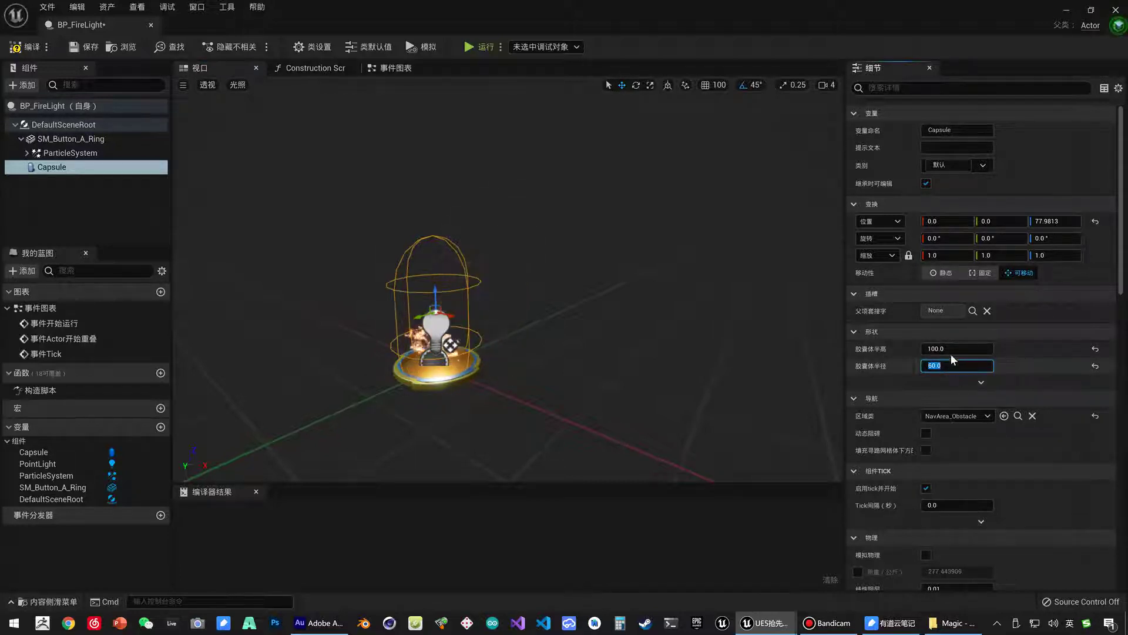
{"action": "left_click", "coordinate": [945, 349]}
{"action": "type", "text": "10"}
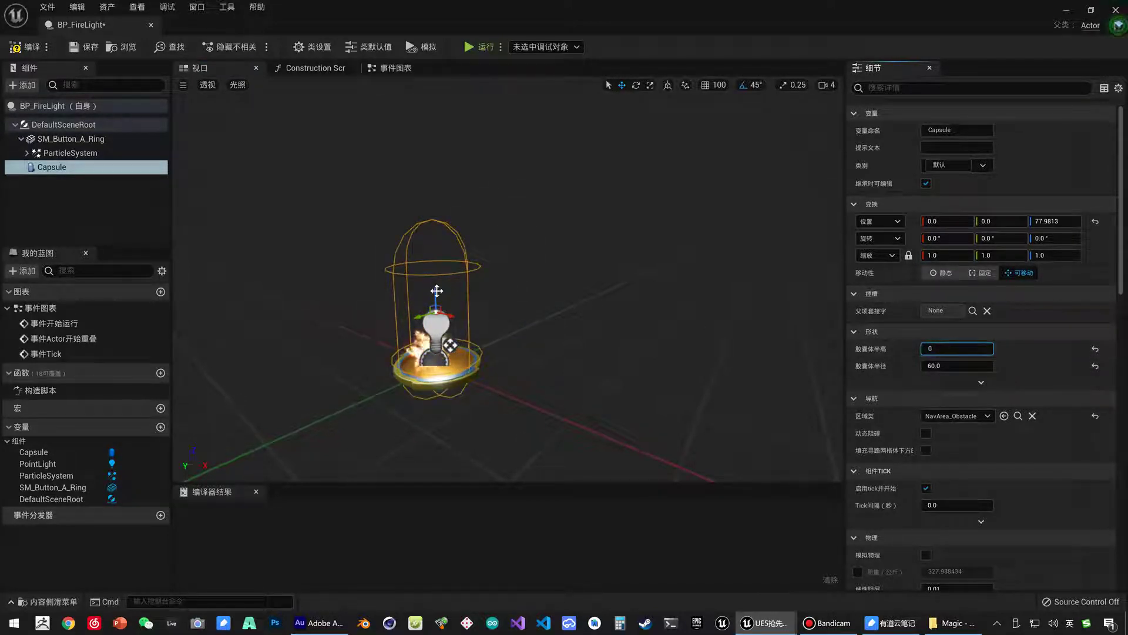
{"action": "key", "text": "Return"}
{"action": "left_click", "coordinate": [950, 348]}
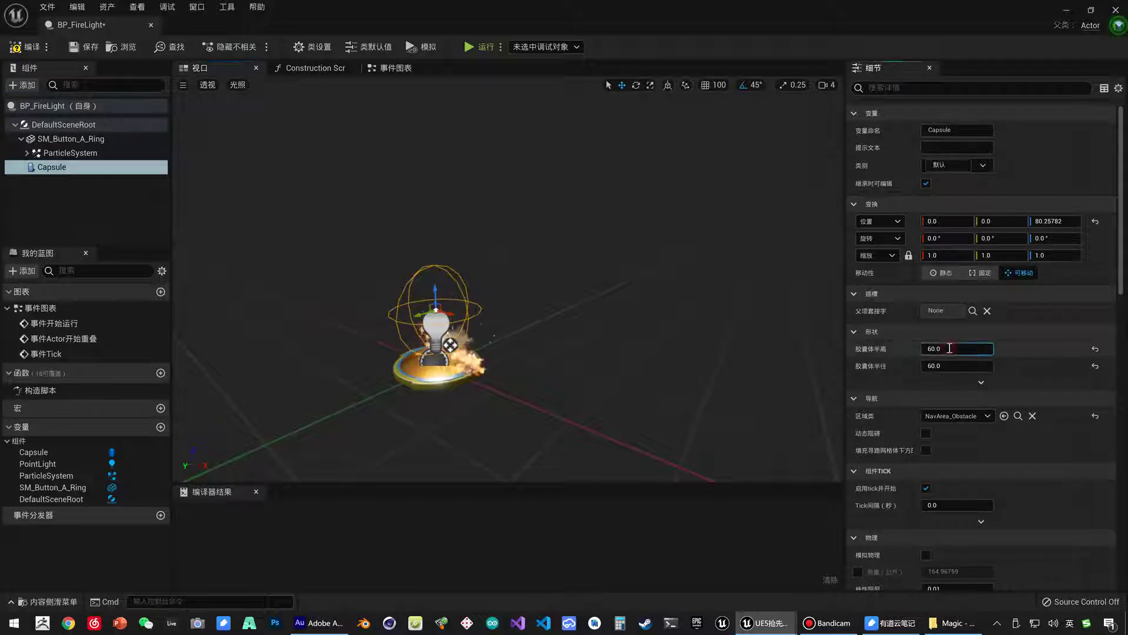
{"action": "type", "text": "120"}
{"action": "key", "text": "Return"}
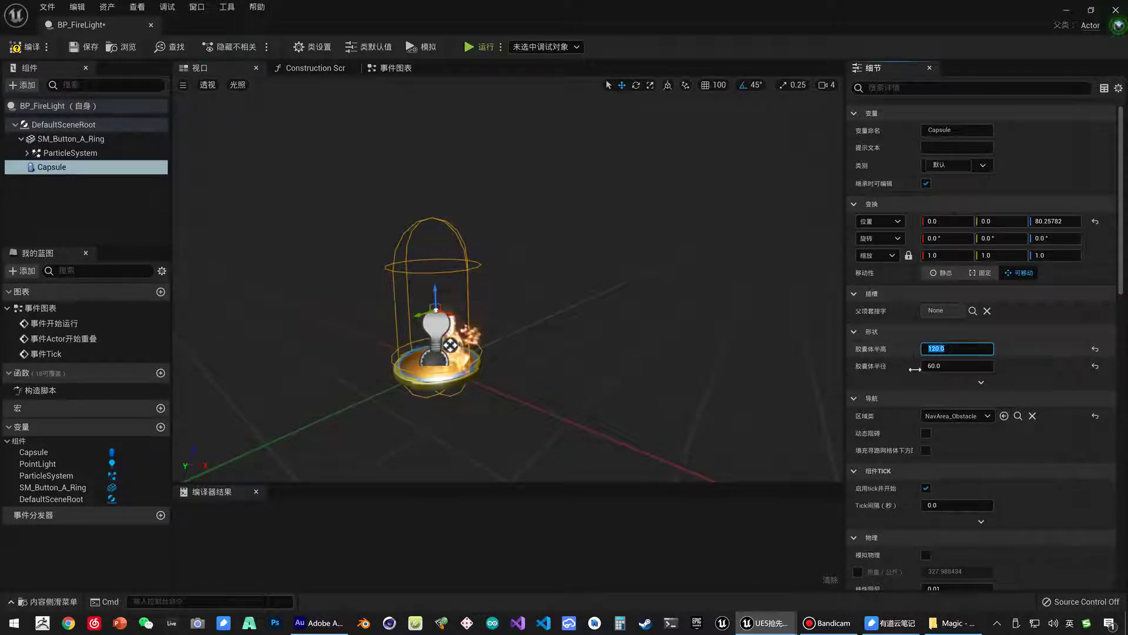
{"action": "left_click_drag", "start_coordinate": [557, 323], "coordinate": [557, 305]}
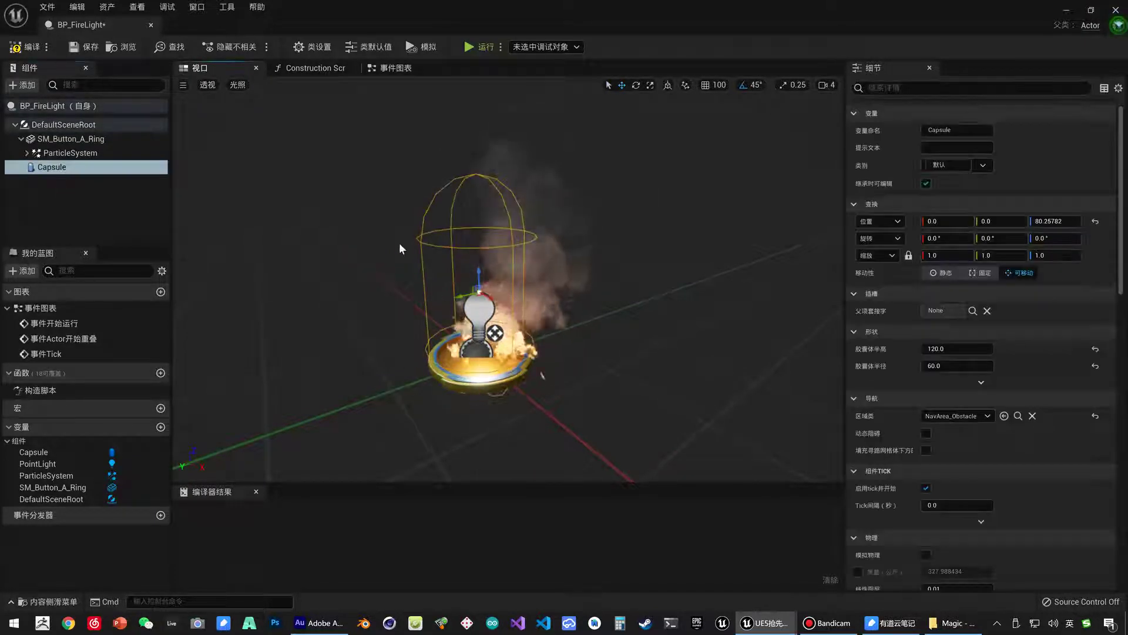
- Add an On Clicked (Capsule) event and a ParticleSystem reference to the event graph
{"action": "right_click", "coordinate": [53, 169]}
{"action": "mouse_move", "coordinate": [108, 194]}
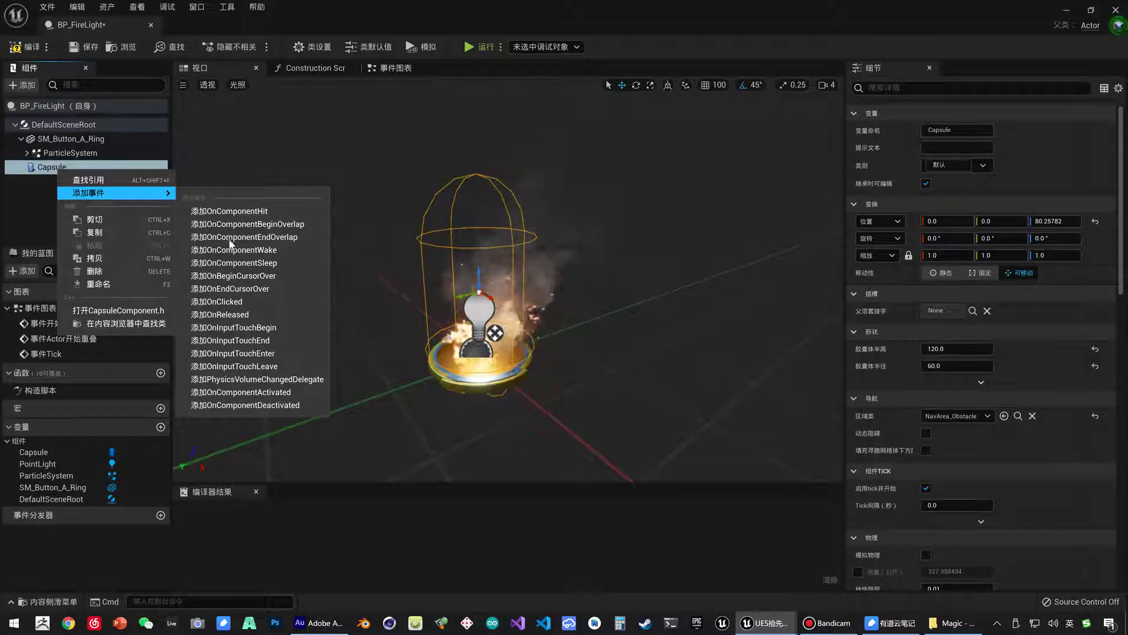
{"action": "left_click", "coordinate": [227, 301]}
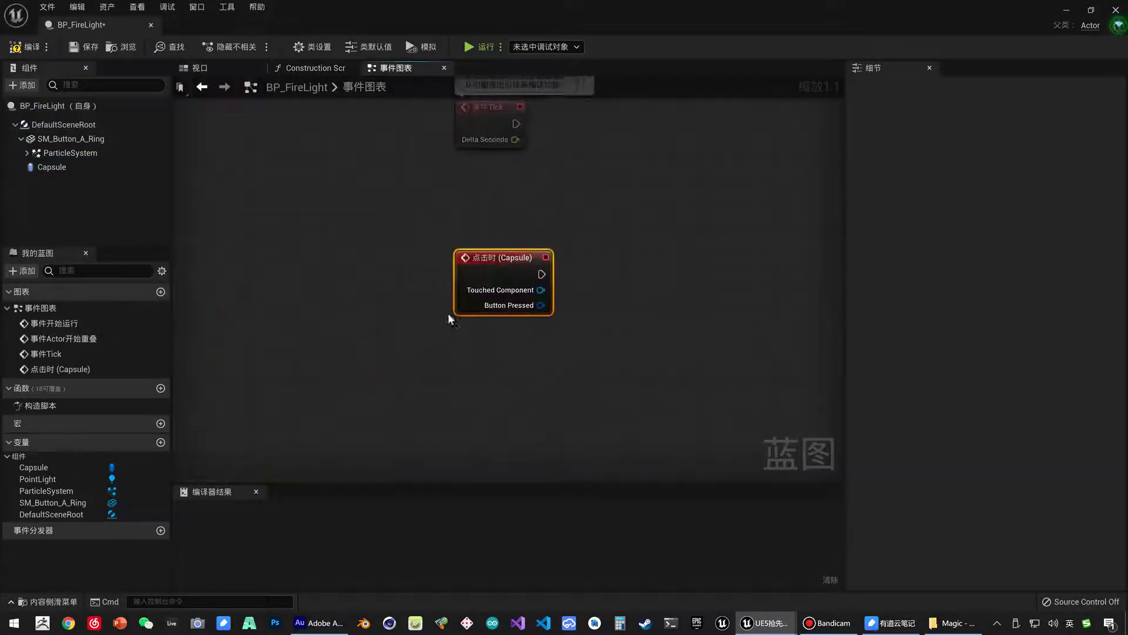
{"action": "right_click_drag", "start_coordinate": [501, 283], "coordinate": [513, 318]}
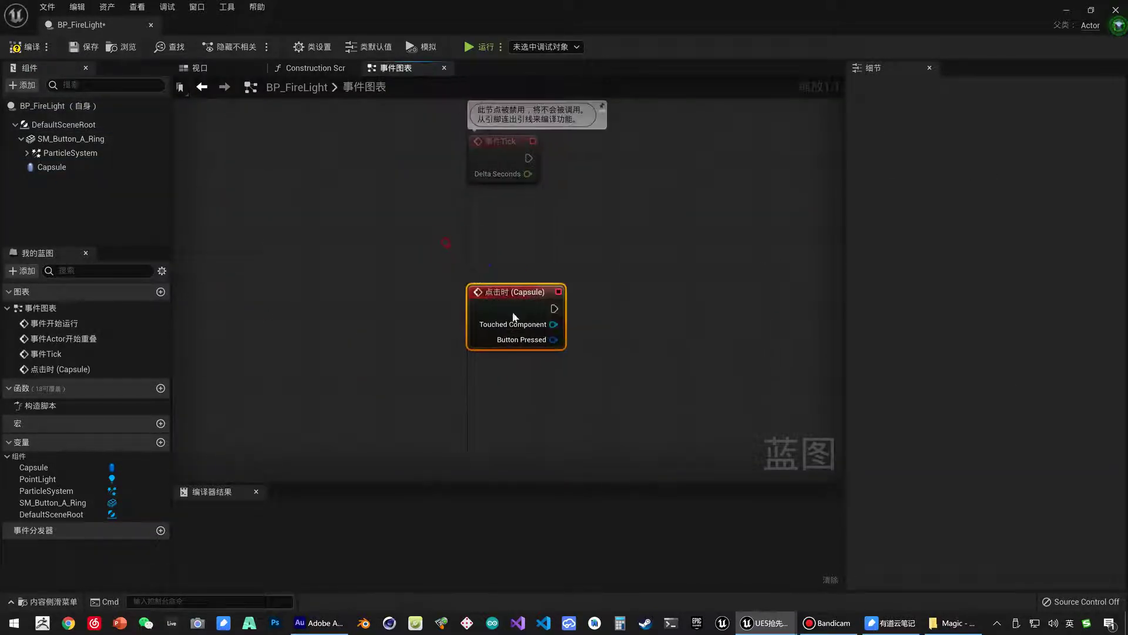
{"action": "right_click_drag", "start_coordinate": [431, 265], "coordinate": [282, 214]}
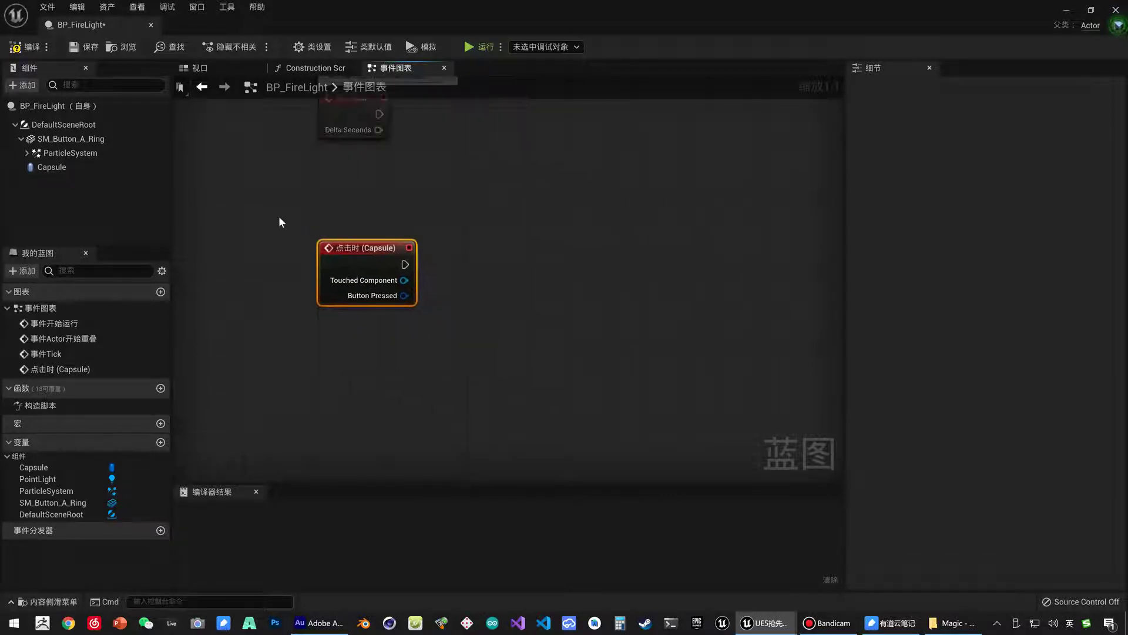
{"action": "left_click_drag", "start_coordinate": [68, 153], "coordinate": [457, 334]}
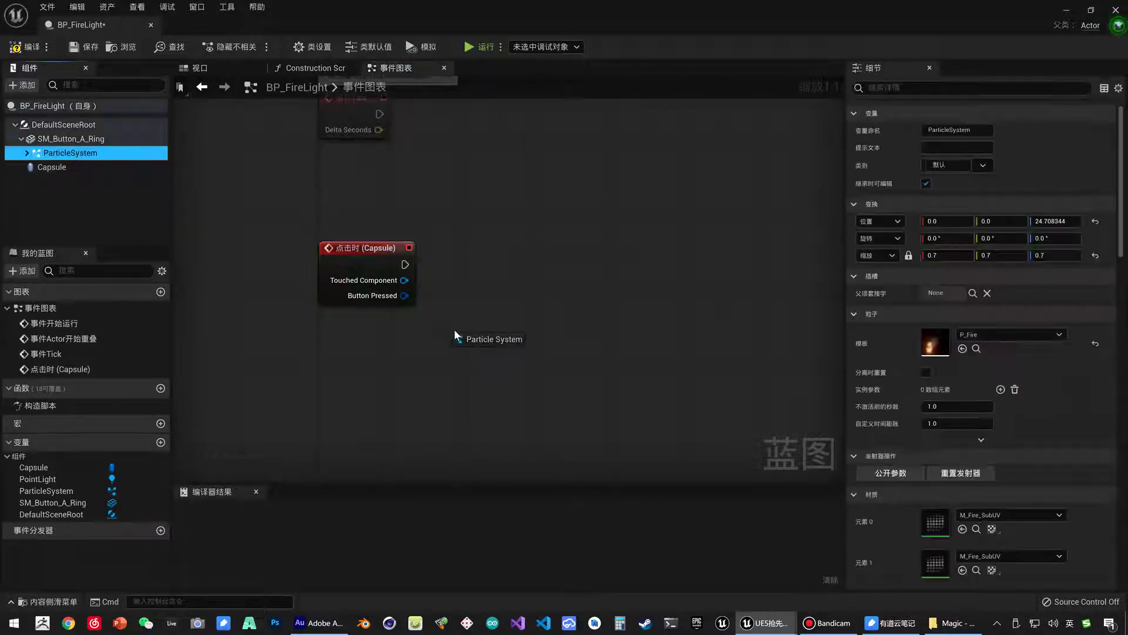
- Review the ParticleSystem component's Details, including its P_Fire template and materials
{"action": "left_click", "coordinate": [26, 153]}
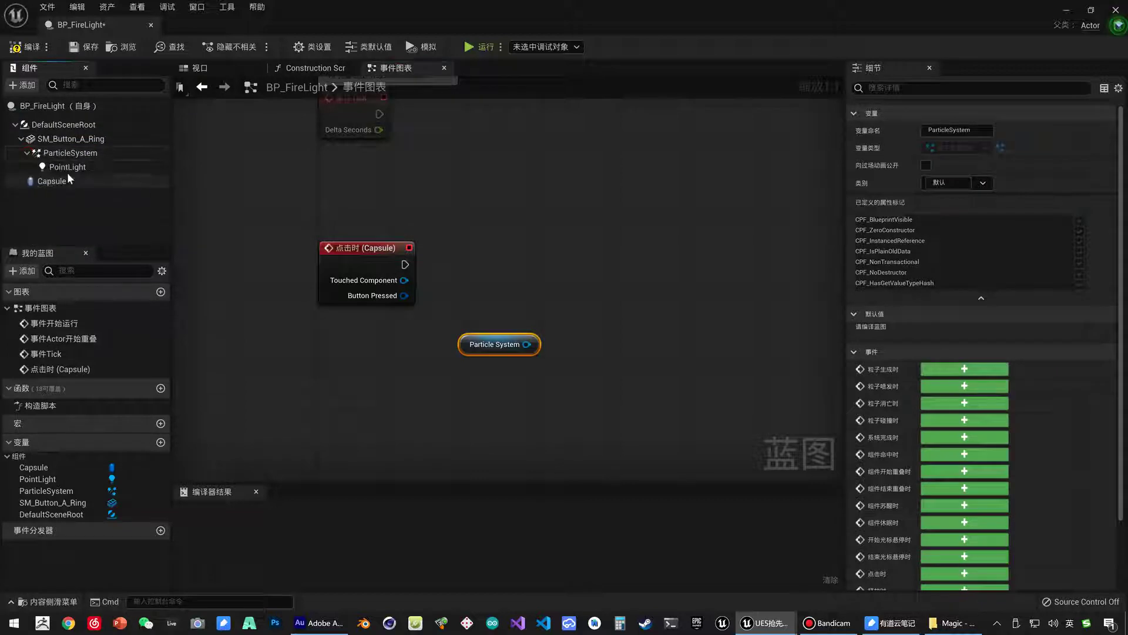
{"action": "left_click", "coordinate": [69, 169]}
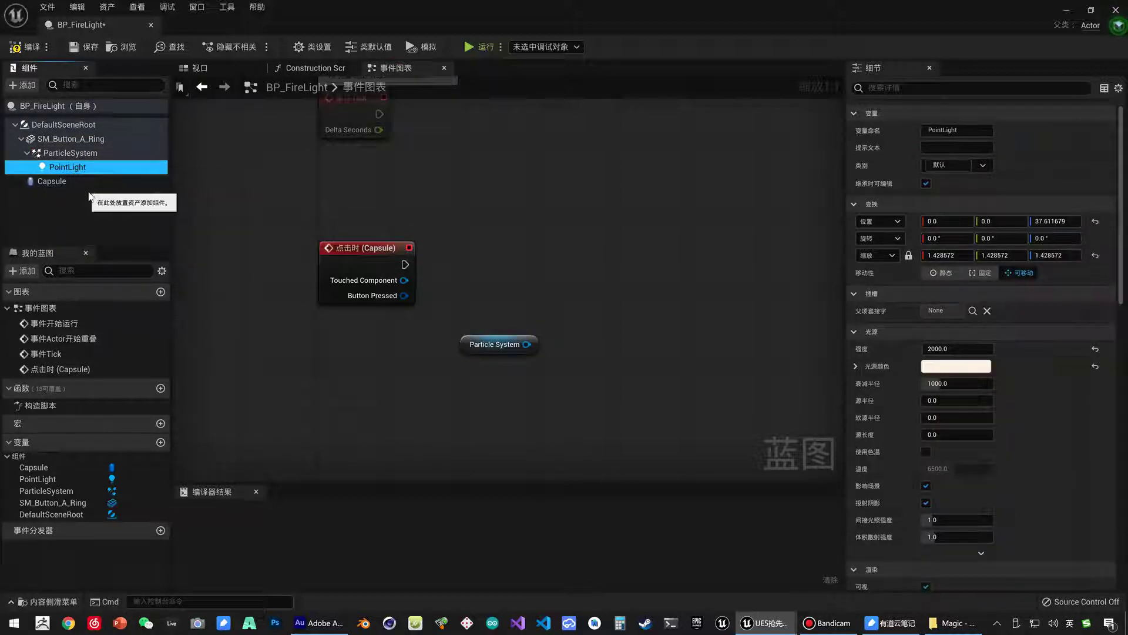
{"action": "left_click", "coordinate": [69, 152]}
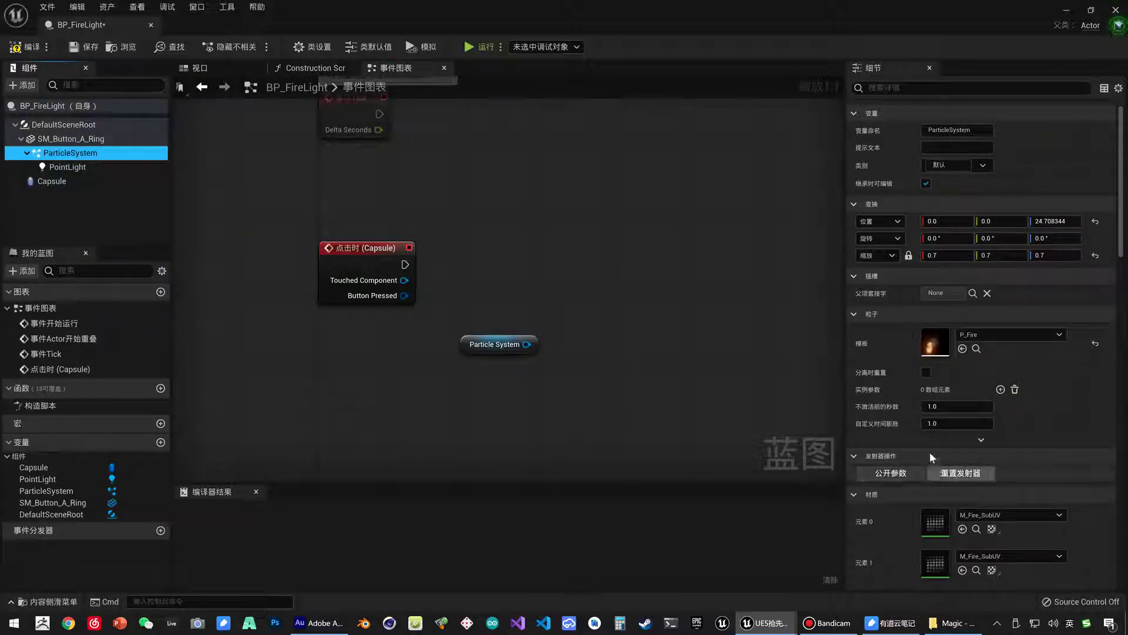
{"action": "scroll", "coordinate": [929, 452], "scroll_direction": "down", "scroll_amount": 5}
{"action": "scroll", "coordinate": [913, 399], "scroll_direction": "down", "scroll_amount": 5}
{"action": "scroll", "coordinate": [914, 405], "scroll_direction": "down", "scroll_amount": 2}
- Select the PointLight component and review its light, rendering and performance settings in Details
{"action": "scroll", "coordinate": [915, 412], "scroll_direction": "down", "scroll_amount": 3}
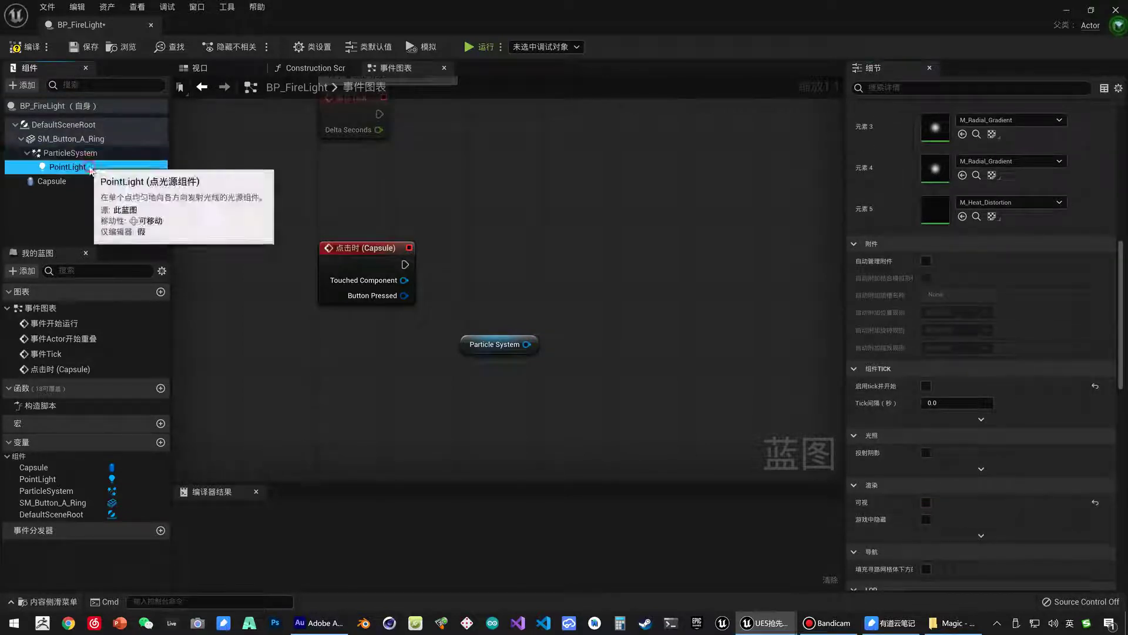
{"action": "left_click", "coordinate": [67, 166]}
{"action": "scroll", "coordinate": [959, 517], "scroll_direction": "down", "scroll_amount": 3}
{"action": "scroll", "coordinate": [952, 506], "scroll_direction": "down", "scroll_amount": 3}
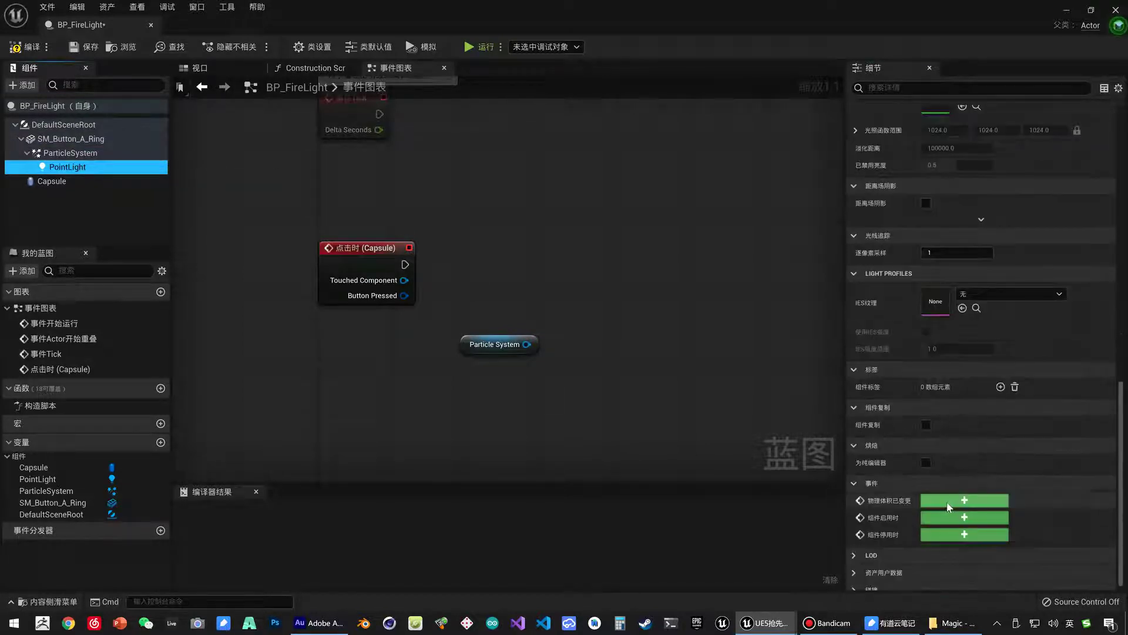
{"action": "scroll", "coordinate": [943, 425], "scroll_direction": "up", "scroll_amount": 3}
{"action": "scroll", "coordinate": [939, 417], "scroll_direction": "up", "scroll_amount": 3}
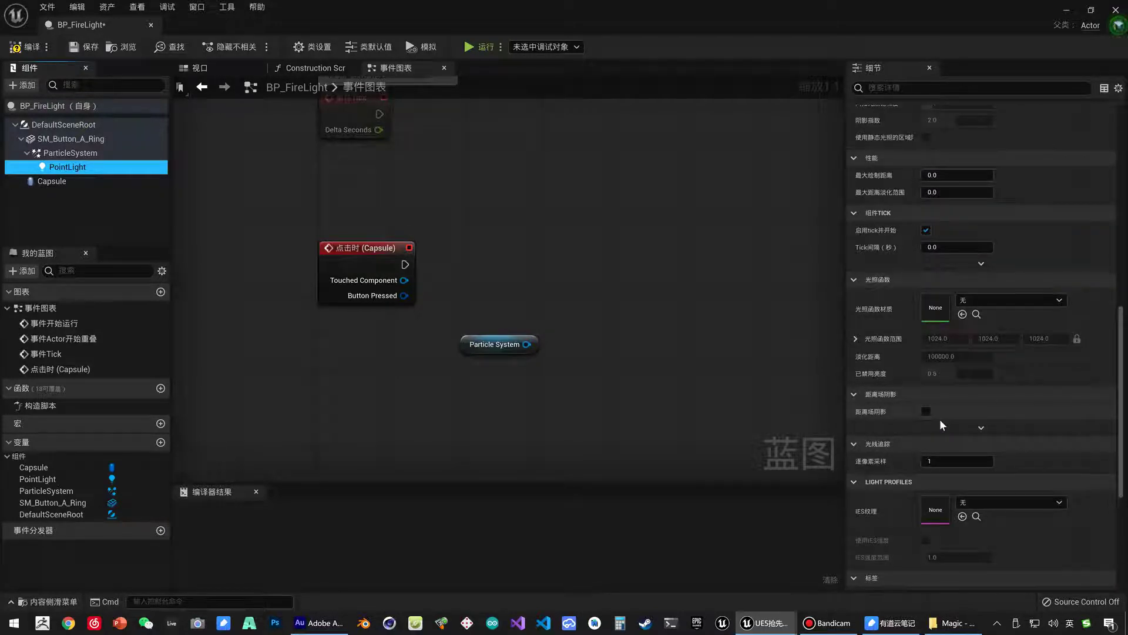
{"action": "scroll", "coordinate": [939, 418], "scroll_direction": "up", "scroll_amount": 3}
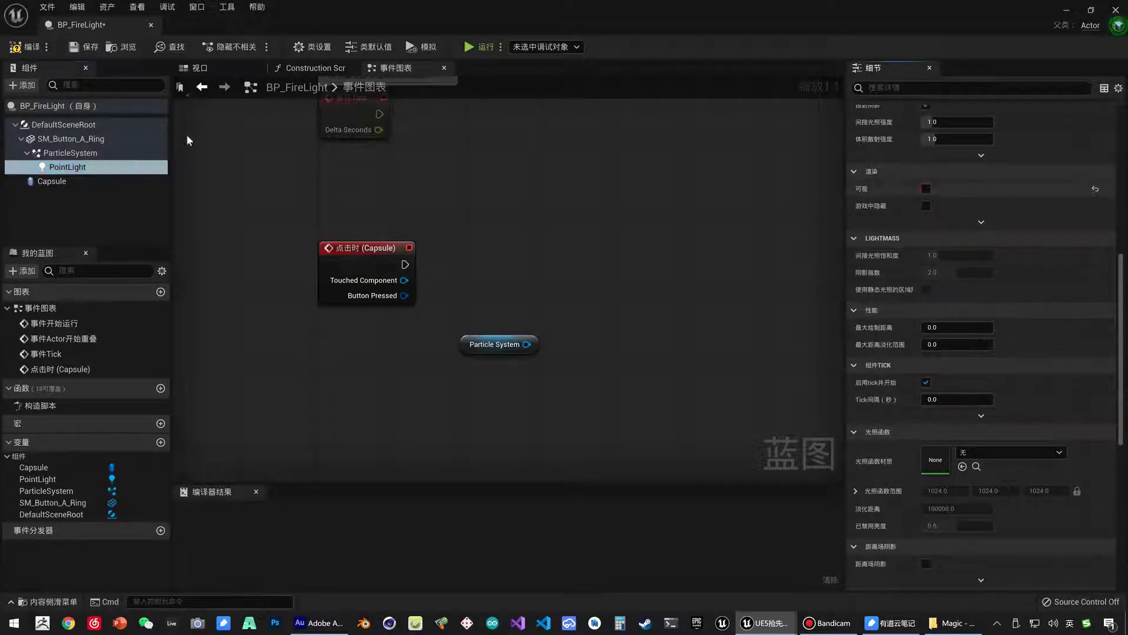
- Add a Set Visibility node targeting the Particle System reference and arrange it in the graph
{"action": "left_click_drag", "start_coordinate": [462, 344], "coordinate": [579, 299]}
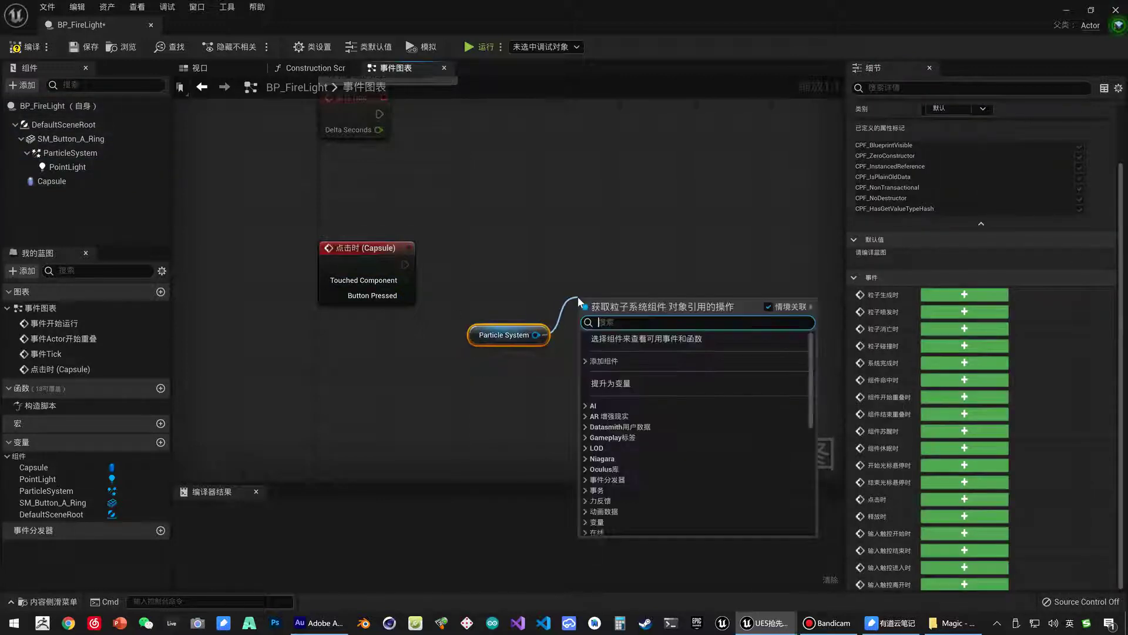
{"action": "type", "text": "set visi"}
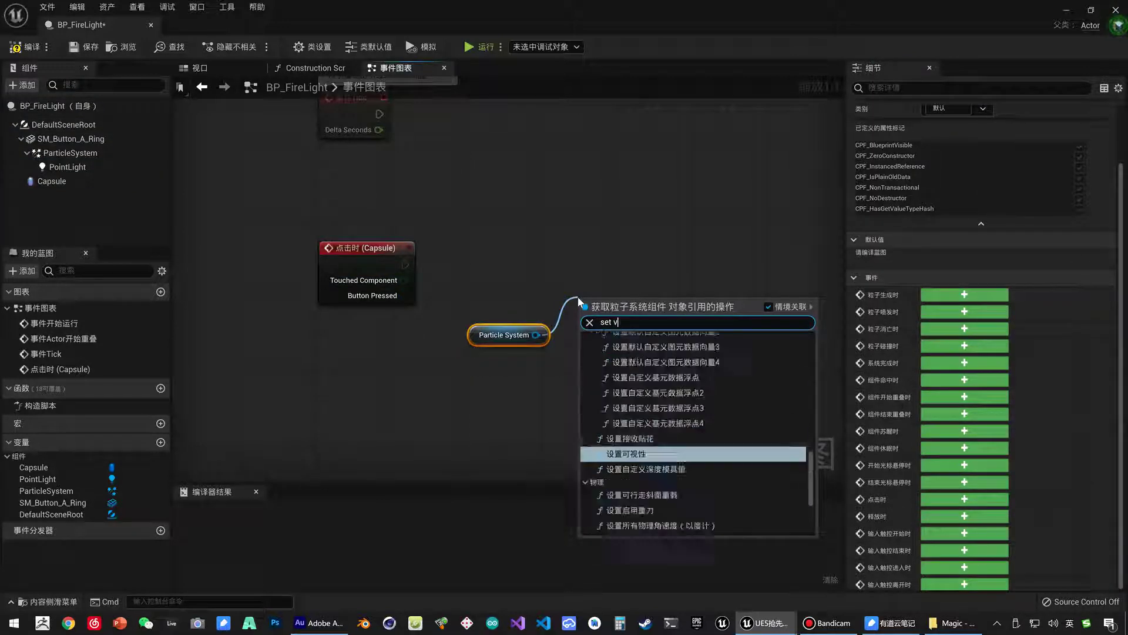
{"action": "left_click", "coordinate": [626, 347]}
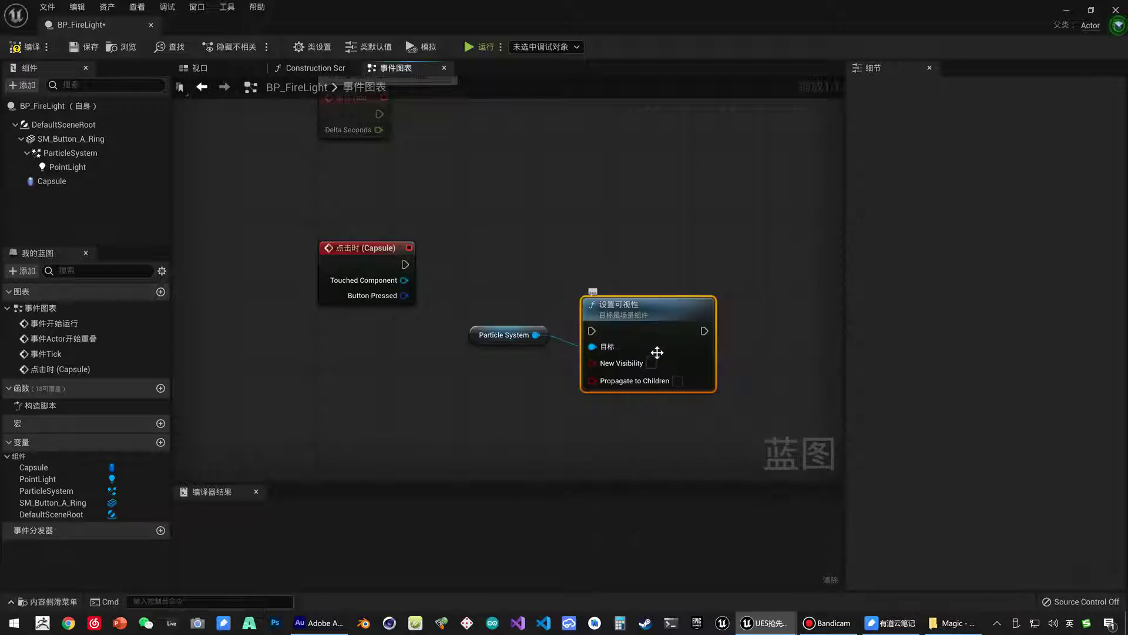
{"action": "left_click_drag", "start_coordinate": [657, 353], "coordinate": [648, 287]}
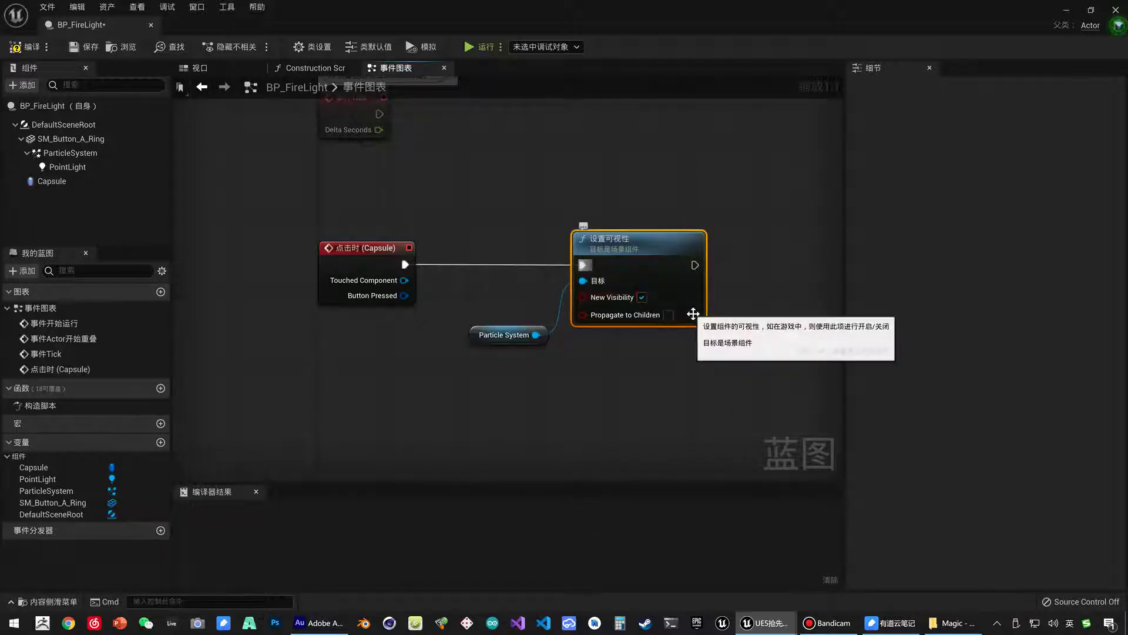
{"action": "left_click_drag", "start_coordinate": [463, 325], "coordinate": [459, 308]}
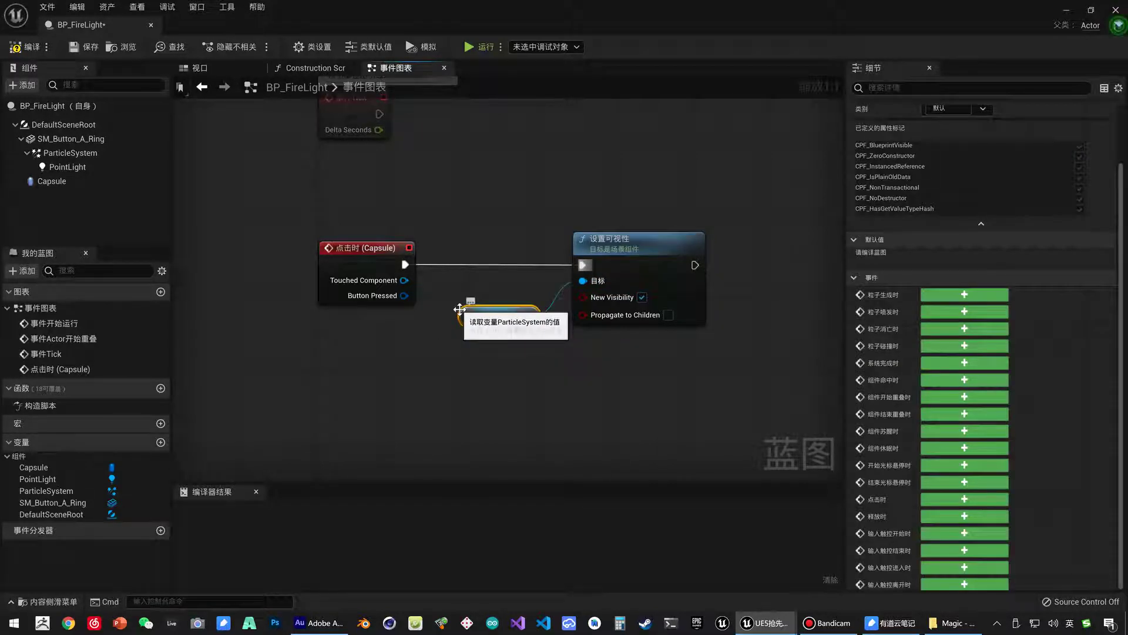
{"action": "right_click_drag", "start_coordinate": [580, 324], "coordinate": [488, 273]}
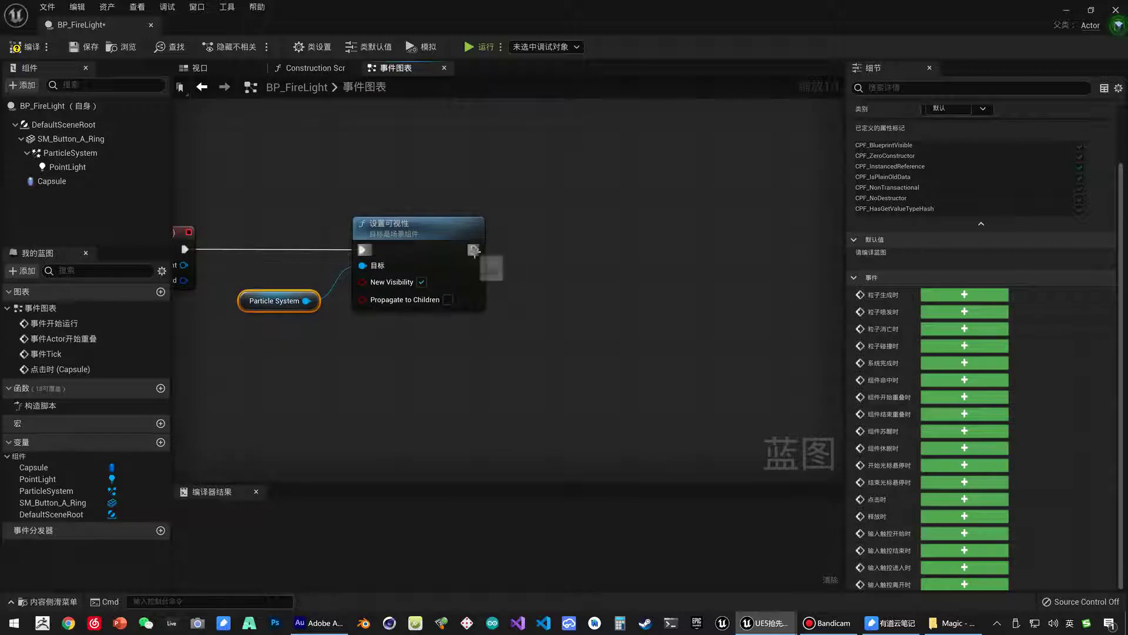
{"action": "left_click_drag", "start_coordinate": [474, 250], "coordinate": [521, 246]}
- Add a Play Sound 2D node after Set Visibility and set its sound to Fire01
{"action": "type", "text": "play so"}
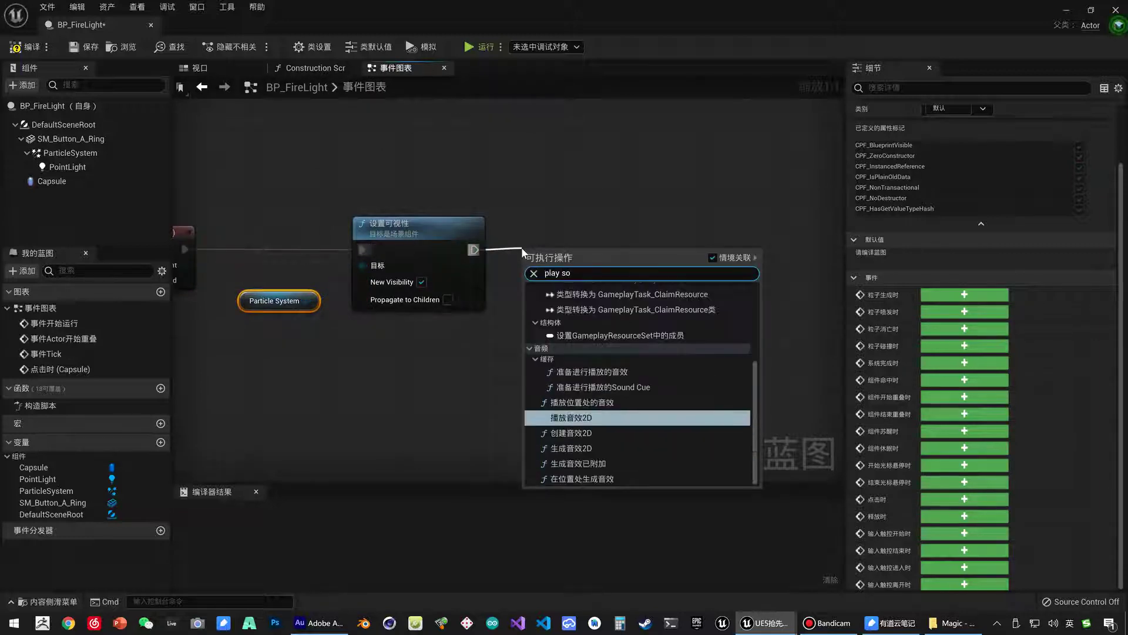
{"action": "left_click", "coordinate": [570, 418]}
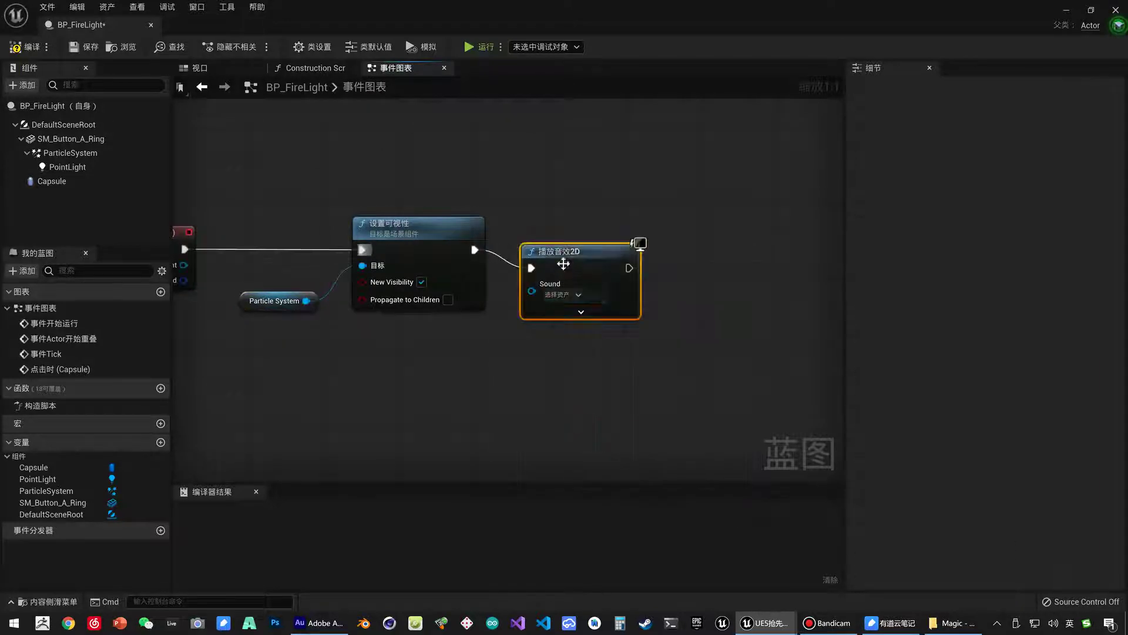
{"action": "left_click_drag", "start_coordinate": [563, 264], "coordinate": [571, 244]}
{"action": "left_click", "coordinate": [570, 276]}
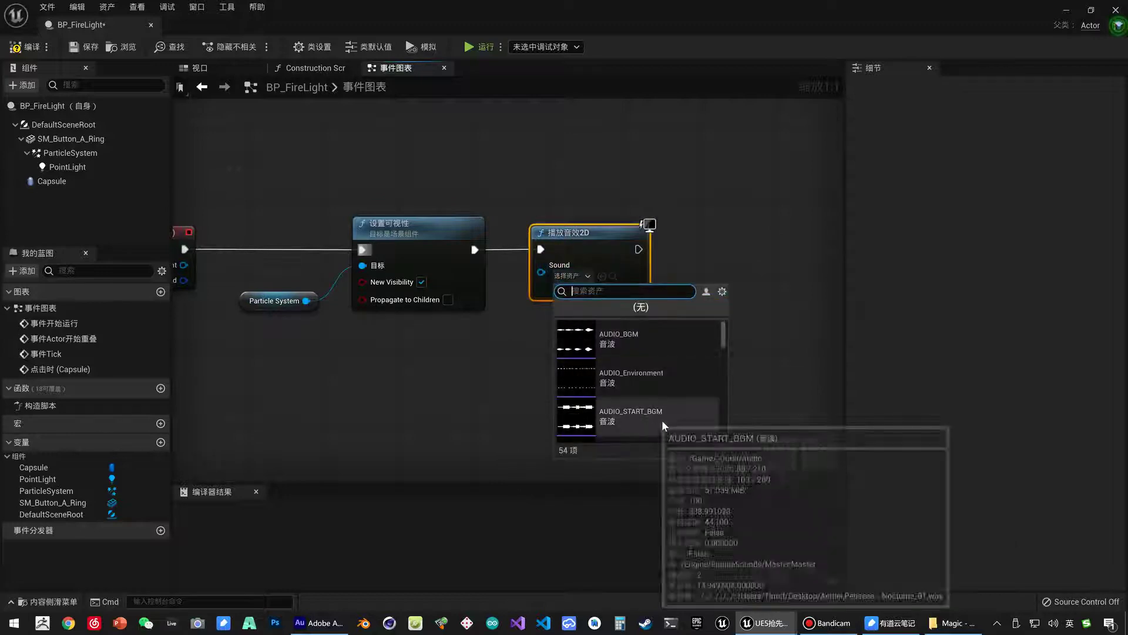
{"action": "type", "text": "fire"}
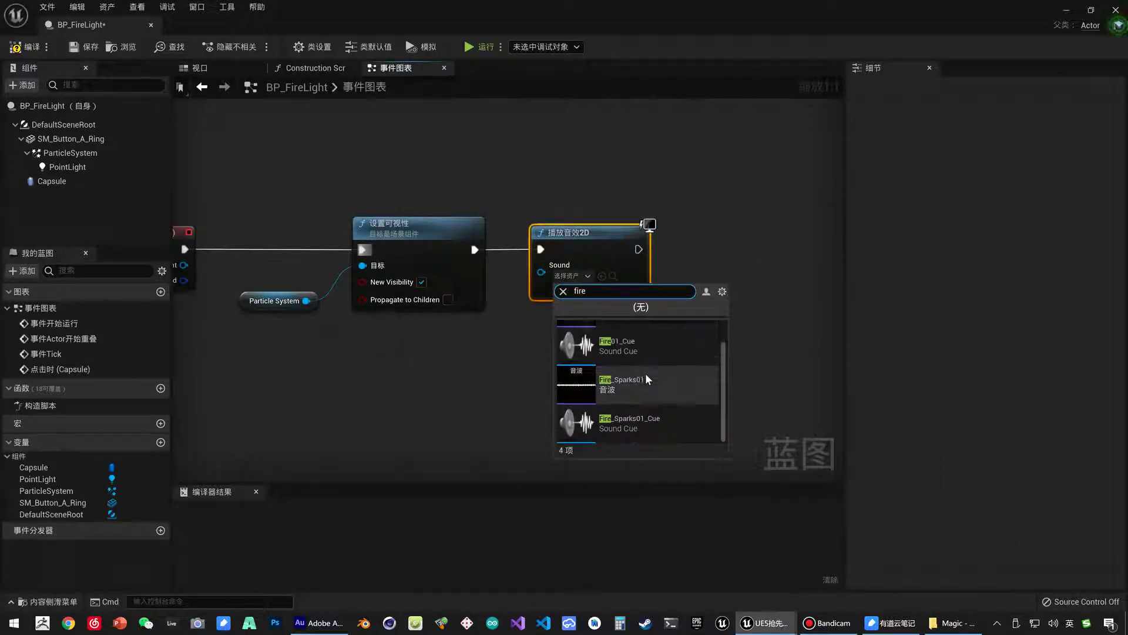
{"action": "mouse_move", "coordinate": [579, 392]}
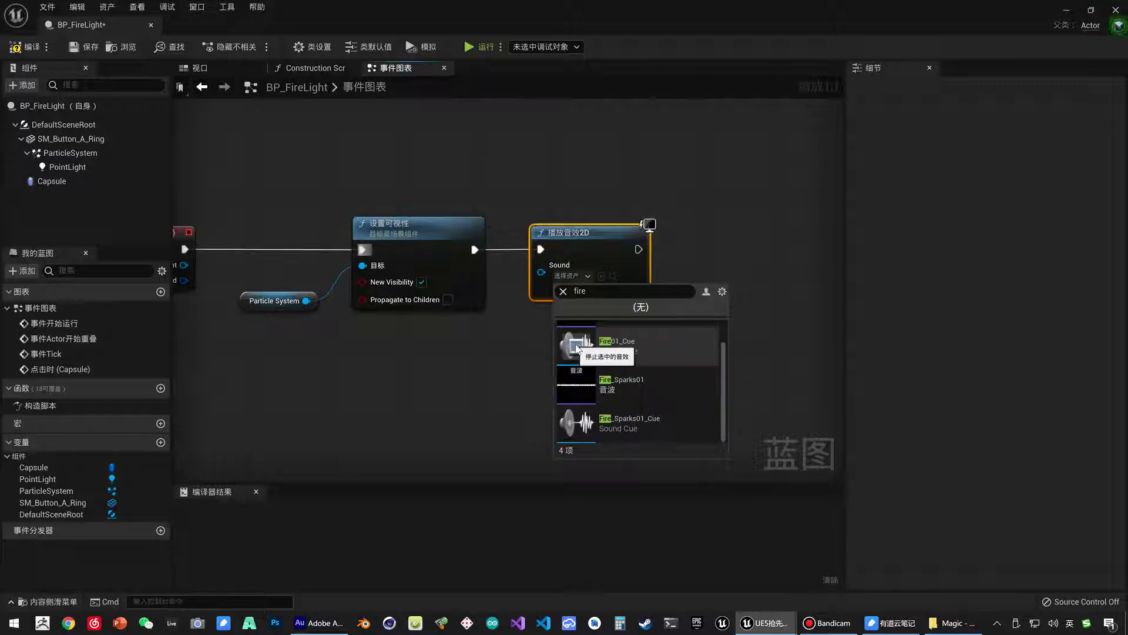
{"action": "scroll", "coordinate": [633, 355], "scroll_direction": "up", "scroll_amount": 1}
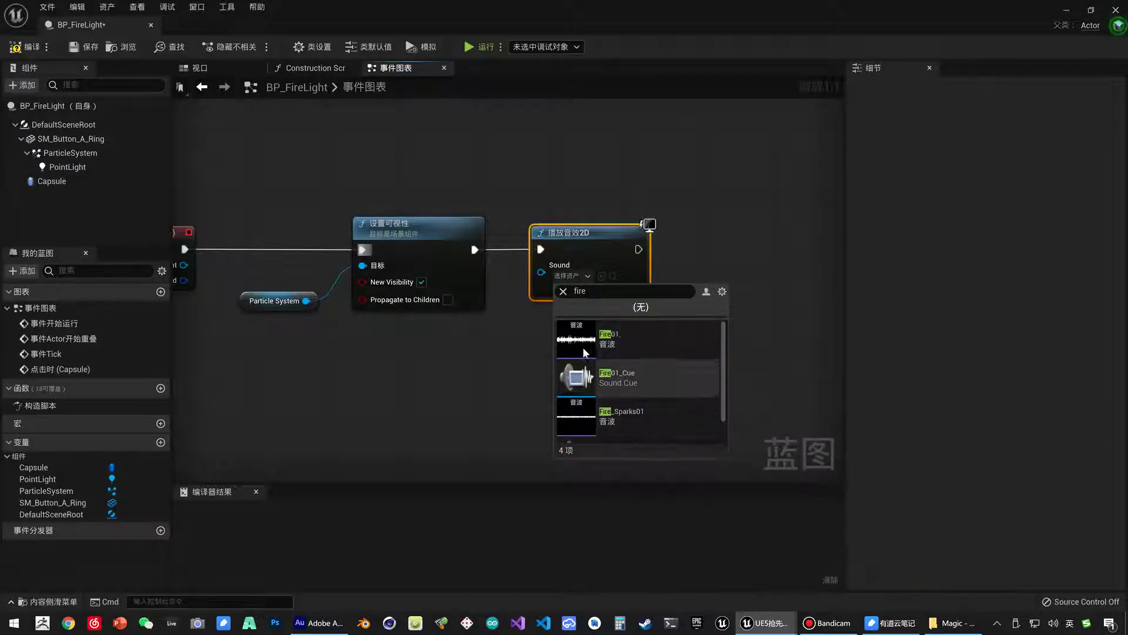
{"action": "left_click", "coordinate": [629, 345]}
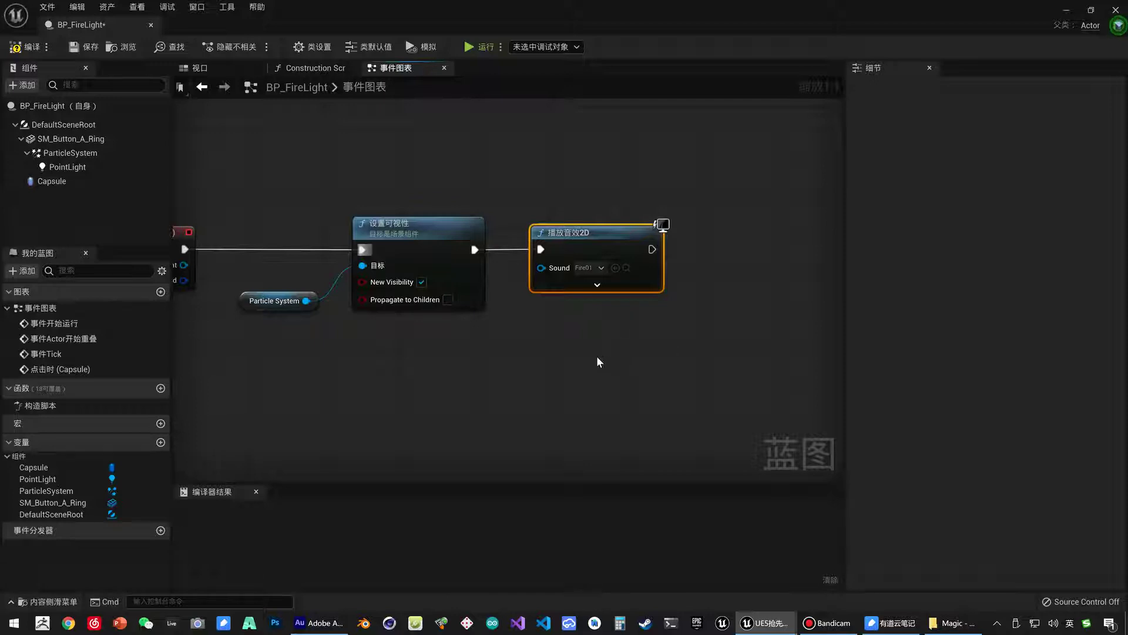
{"action": "left_click", "coordinate": [612, 336]}
- Replace the Play Sound 2D node with a new one playing SFX_FireStart
{"action": "key", "text": "Delete"}
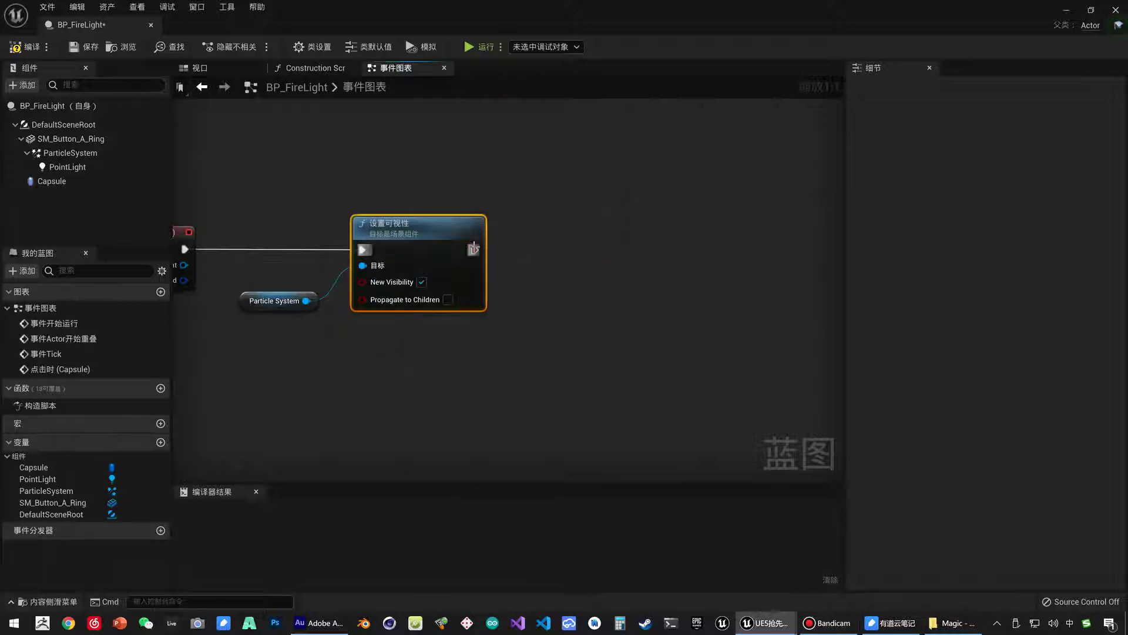
{"action": "left_click_drag", "start_coordinate": [528, 251], "coordinate": [527, 252]}
{"action": "type", "text": "play sound"}
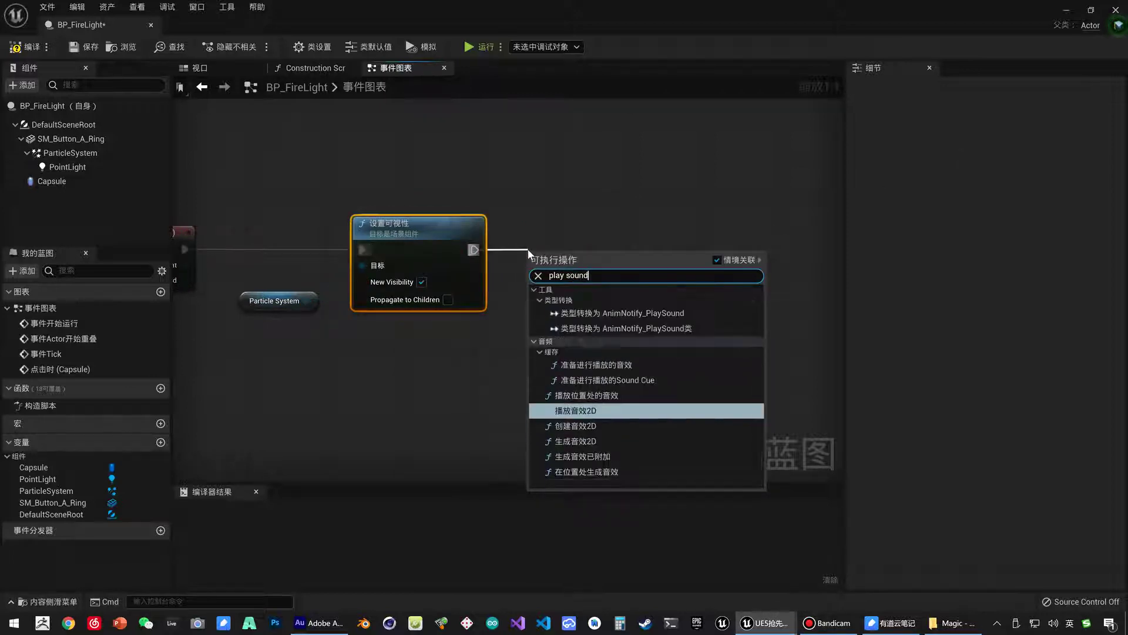
{"action": "left_click", "coordinate": [608, 415]}
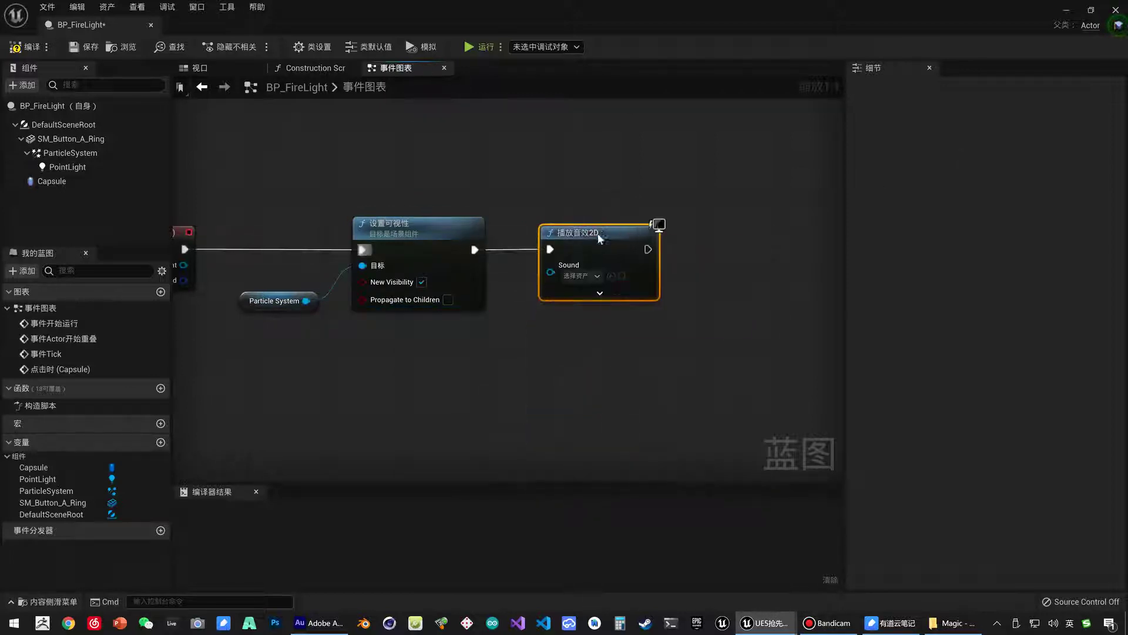
{"action": "left_click", "coordinate": [590, 277]}
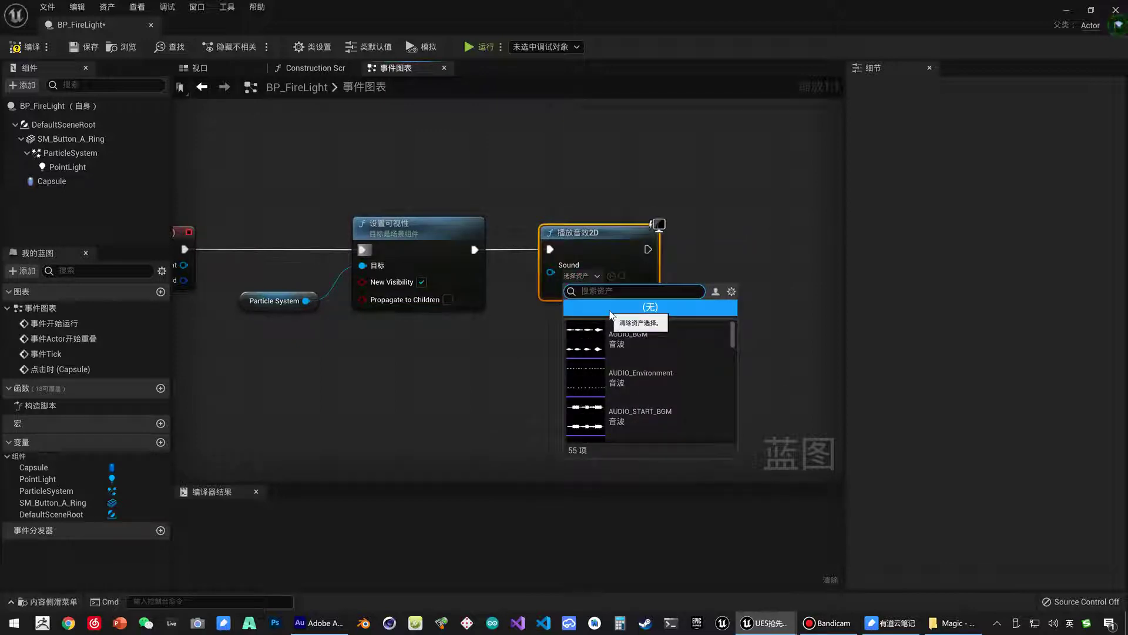
{"action": "type", "text": "fre"}
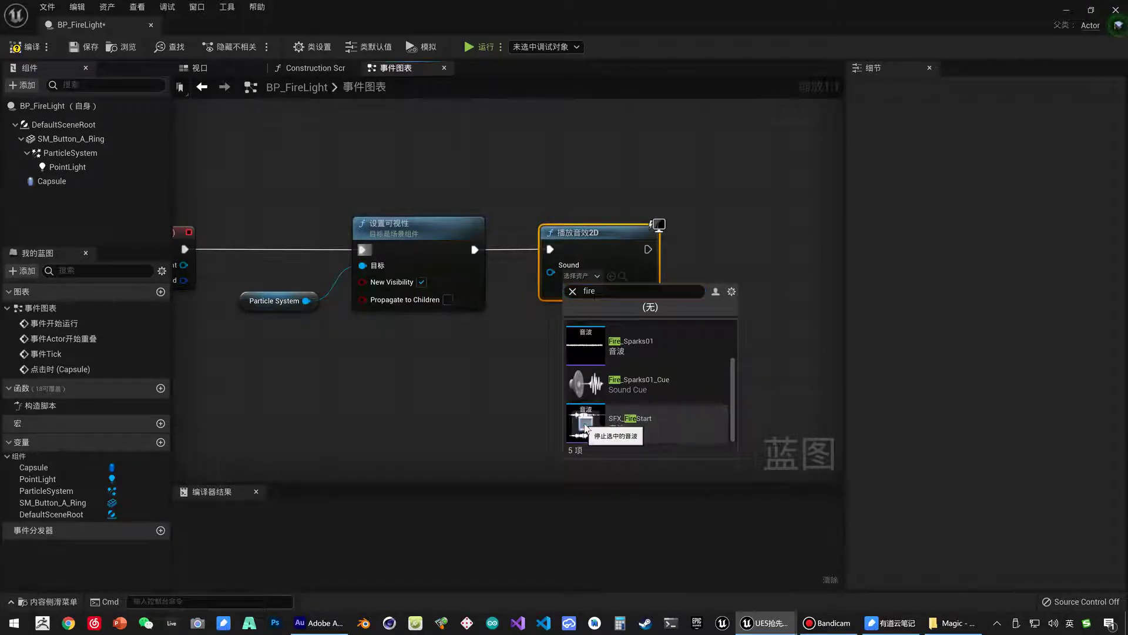
{"action": "left_click", "coordinate": [659, 427]}
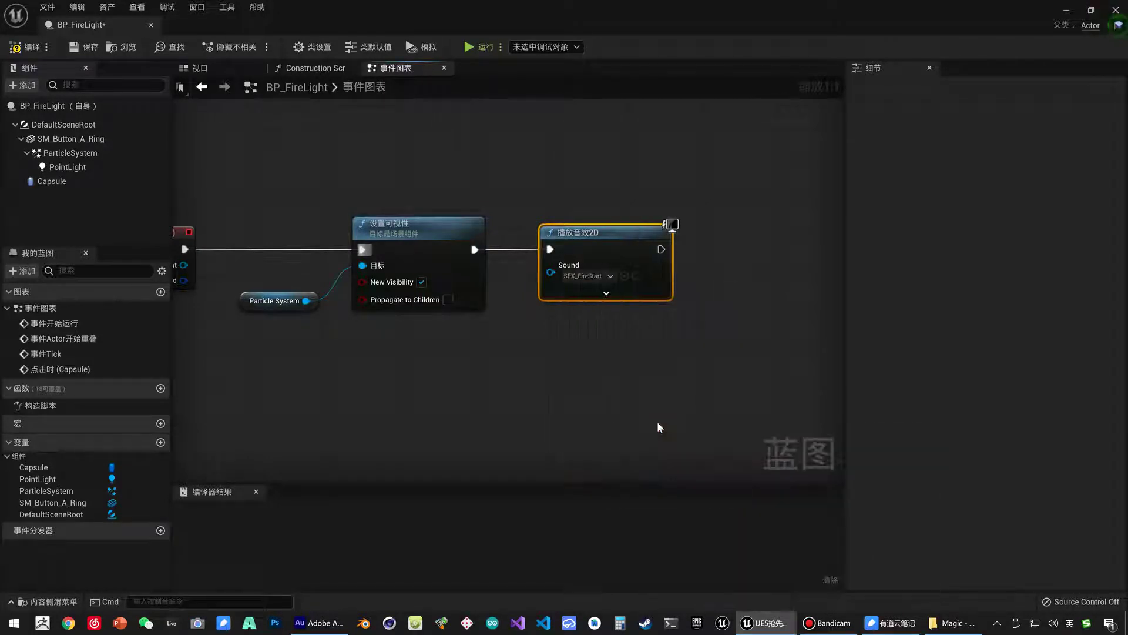
- Compile BP_FireLight and place its editor window beside the level
{"action": "right_click_drag", "start_coordinate": [640, 346], "coordinate": [740, 348]}
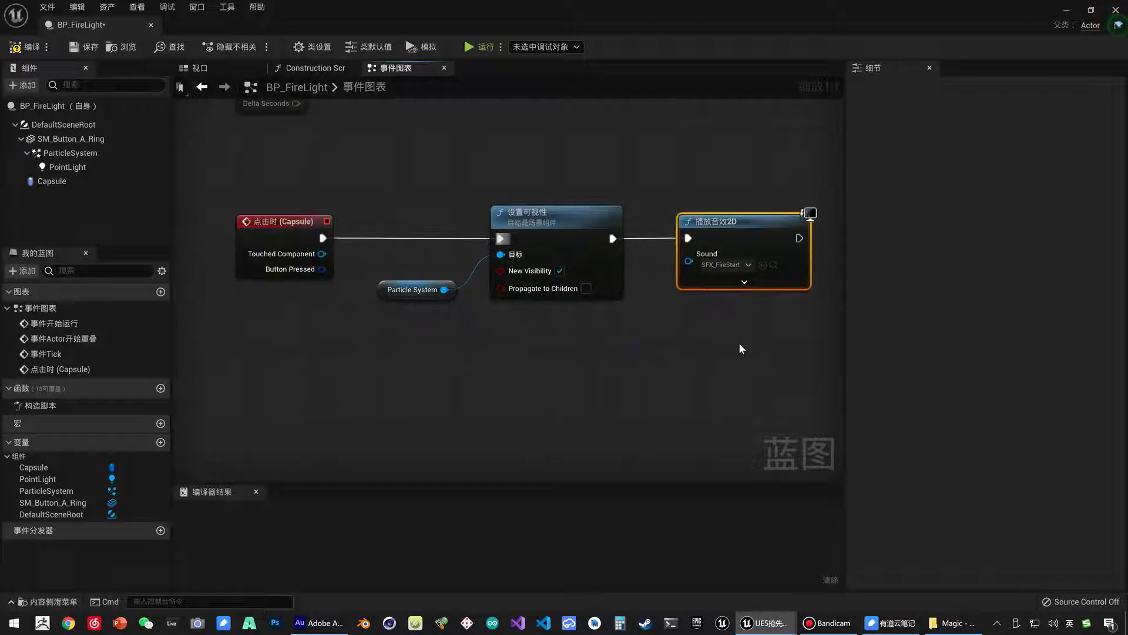
{"action": "key", "text": "F7"}
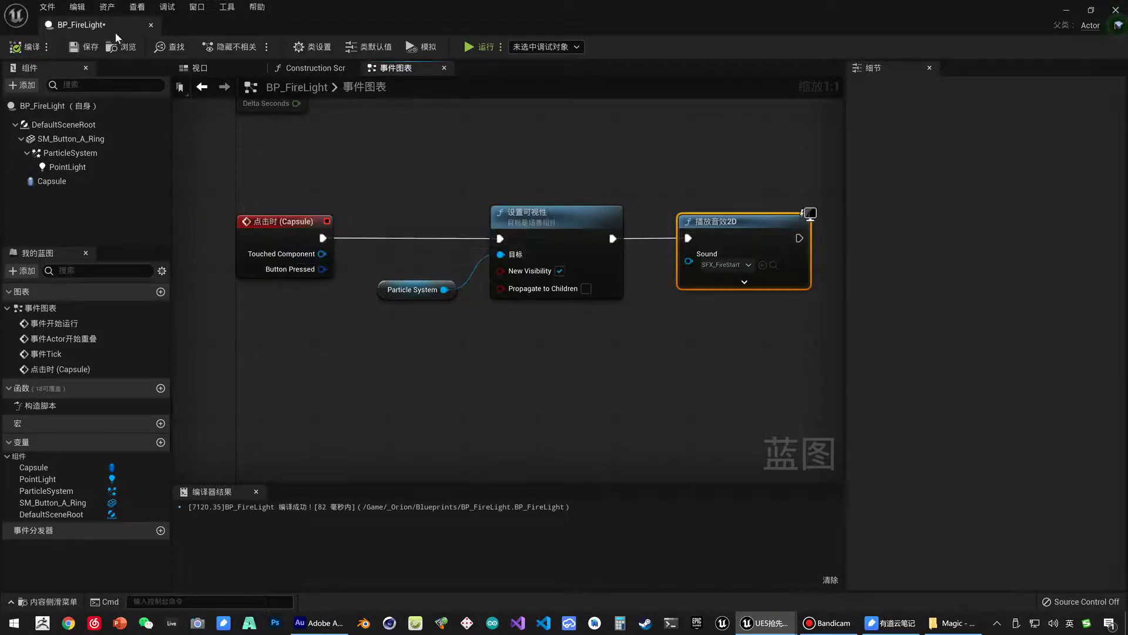
{"action": "mouse_move", "coordinate": [115, 31]}
{"action": "left_mouse_down"}
{"action": "mouse_move", "coordinate": [238, 47]}
{"action": "mouse_move", "coordinate": [200, 25]}
{"action": "left_mouse_up"}
- Drag a BP_FireLight actor from the Blueprints folder into the OrionMap level
{"action": "left_click", "coordinate": [75, 25]}
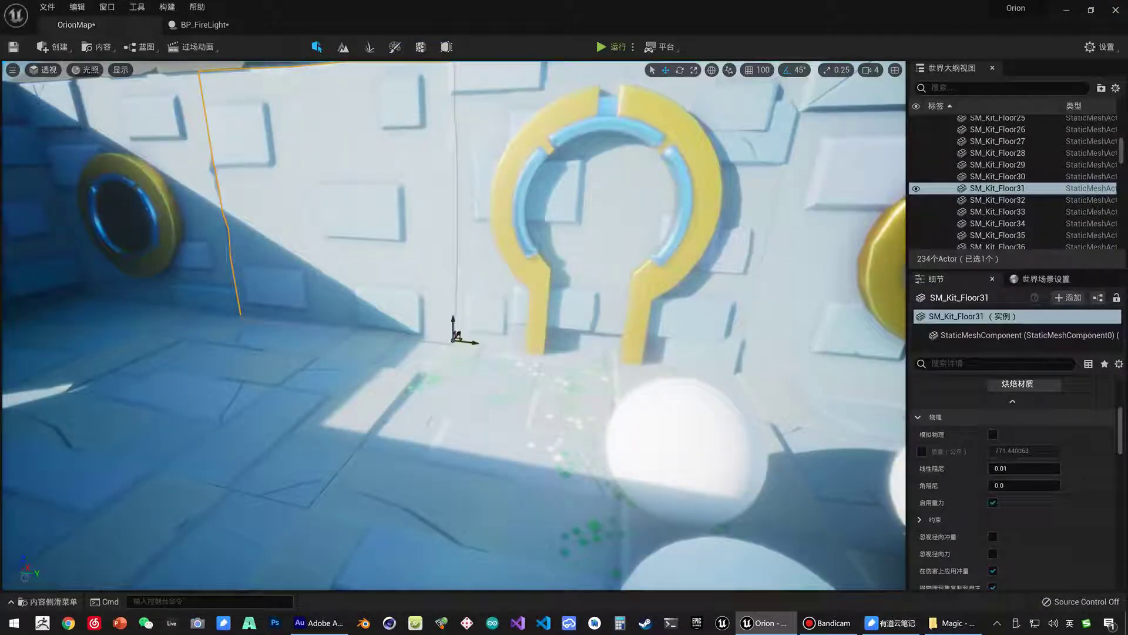
{"action": "left_click", "coordinate": [315, 516]}
{"action": "key", "text": "ctrl+space"}
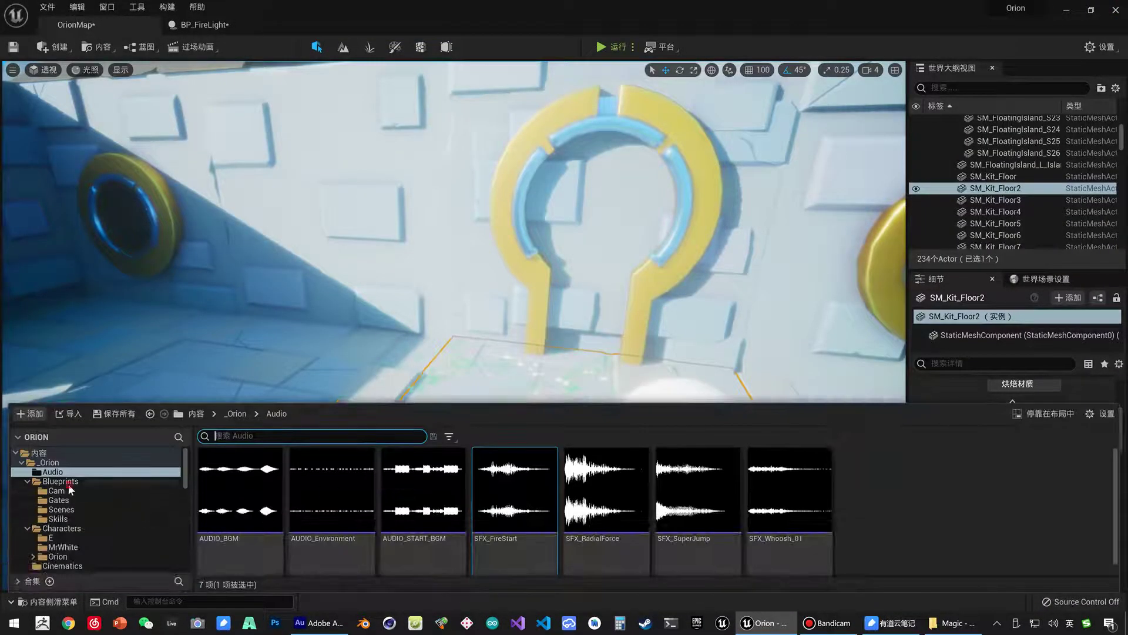
{"action": "left_click", "coordinate": [68, 484]}
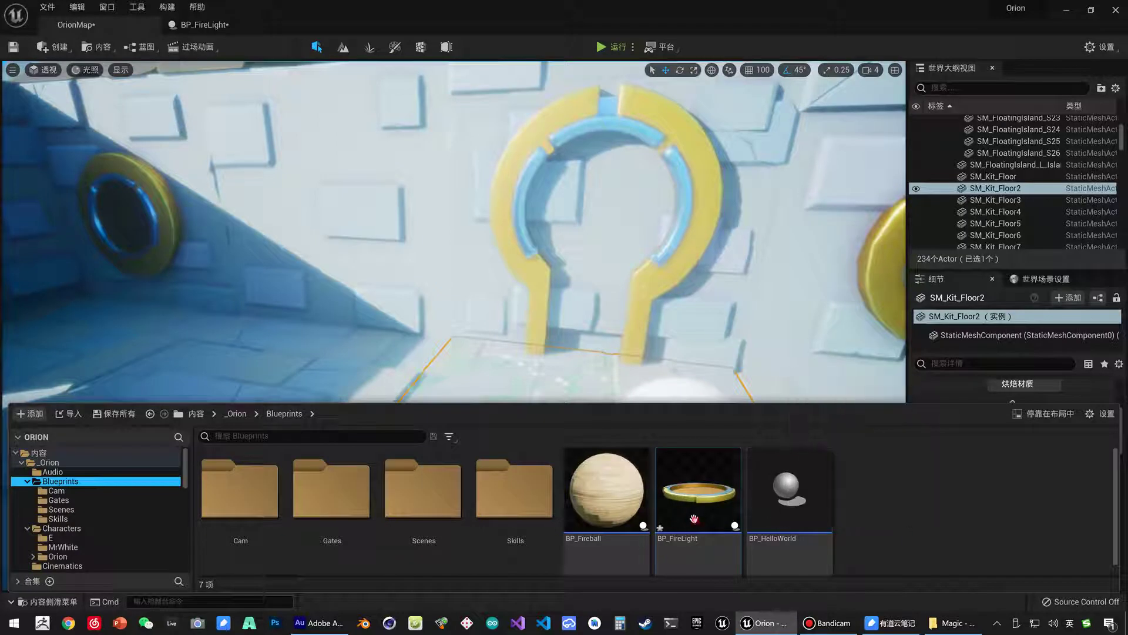
{"action": "left_click_drag", "start_coordinate": [698, 490], "coordinate": [369, 356]}
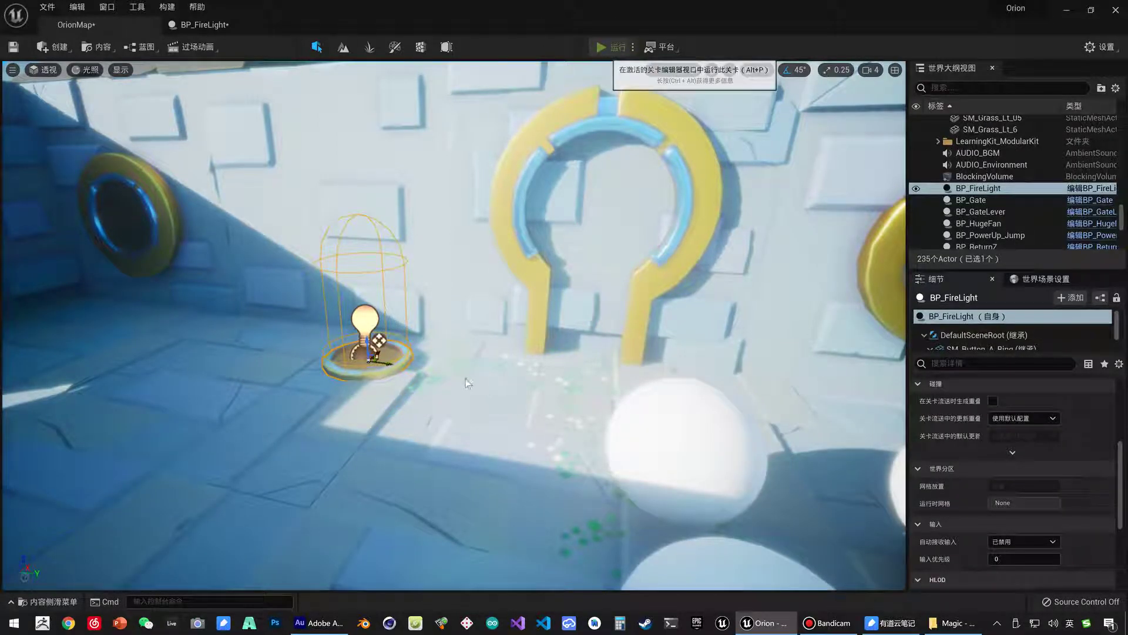
- Play-test the level, walking the character to the fire pad and clicking it
{"action": "key", "text": "alt+p"}
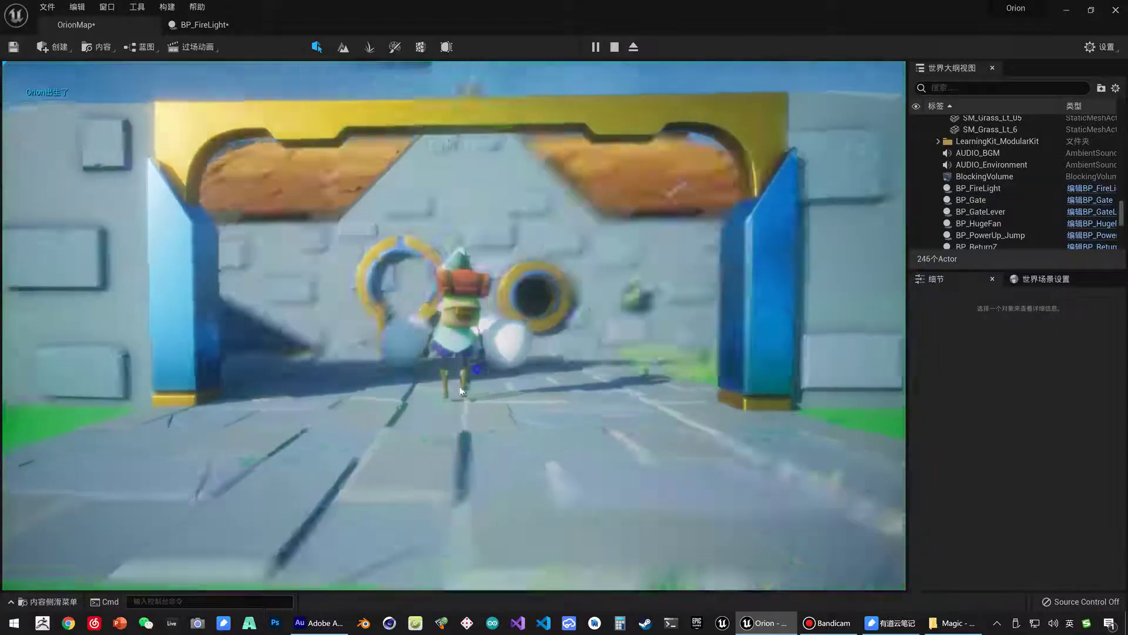
{"action": "key", "text": "w"}
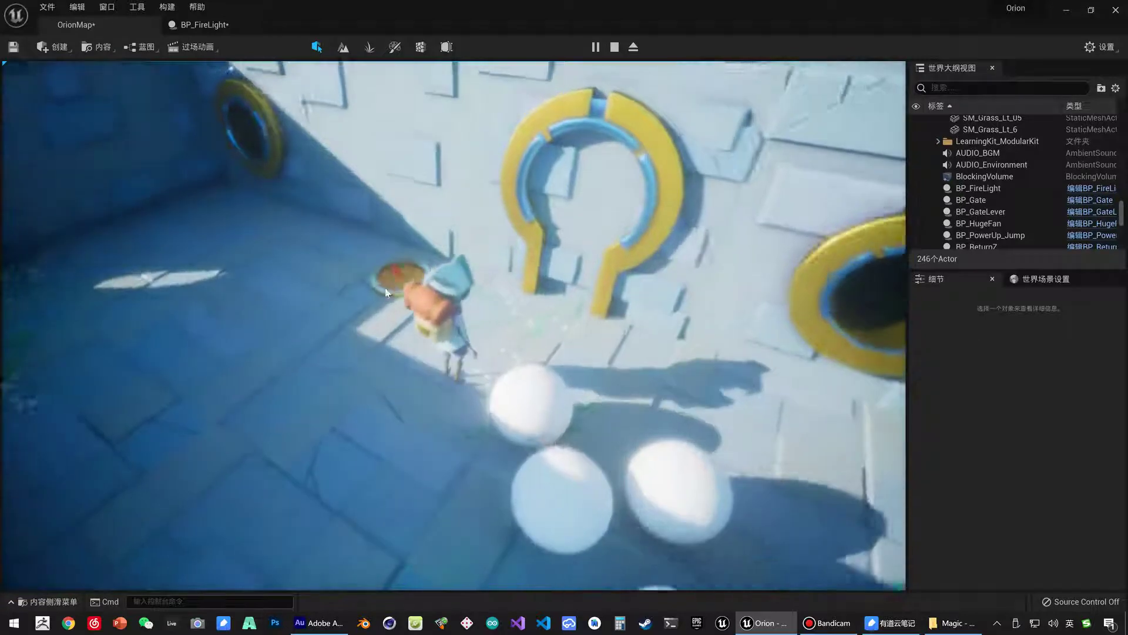
{"action": "left_click", "coordinate": [381, 289]}
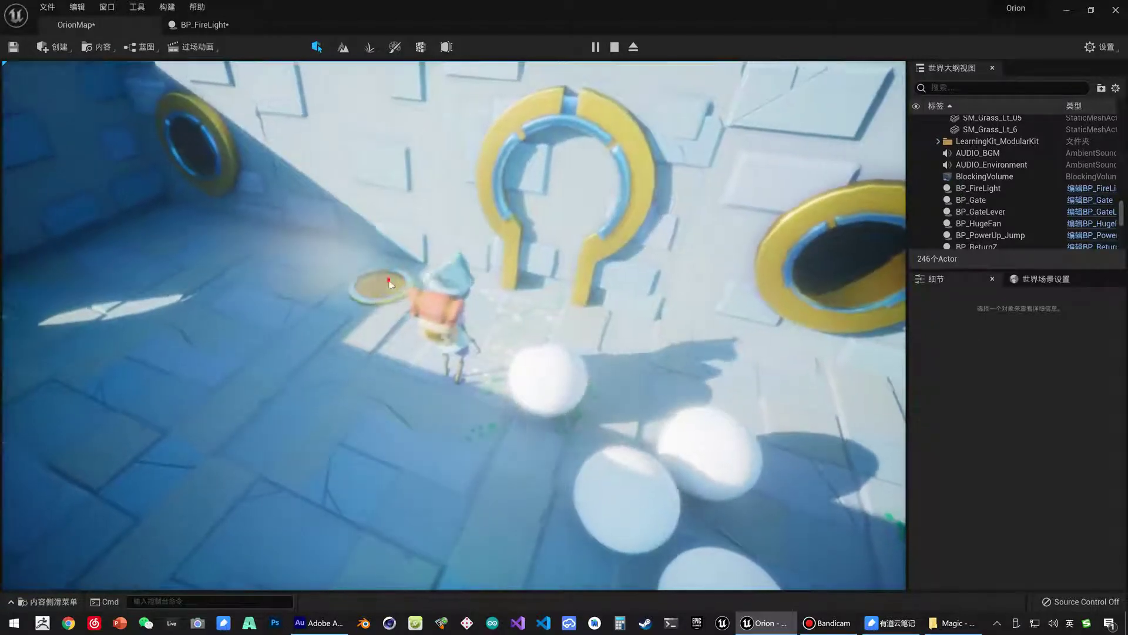
{"action": "key", "text": "Escape"}
- Set the Capsule's collision preset to BlockAll, recompile, and return to OrionMap
{"action": "left_click", "coordinate": [203, 25]}
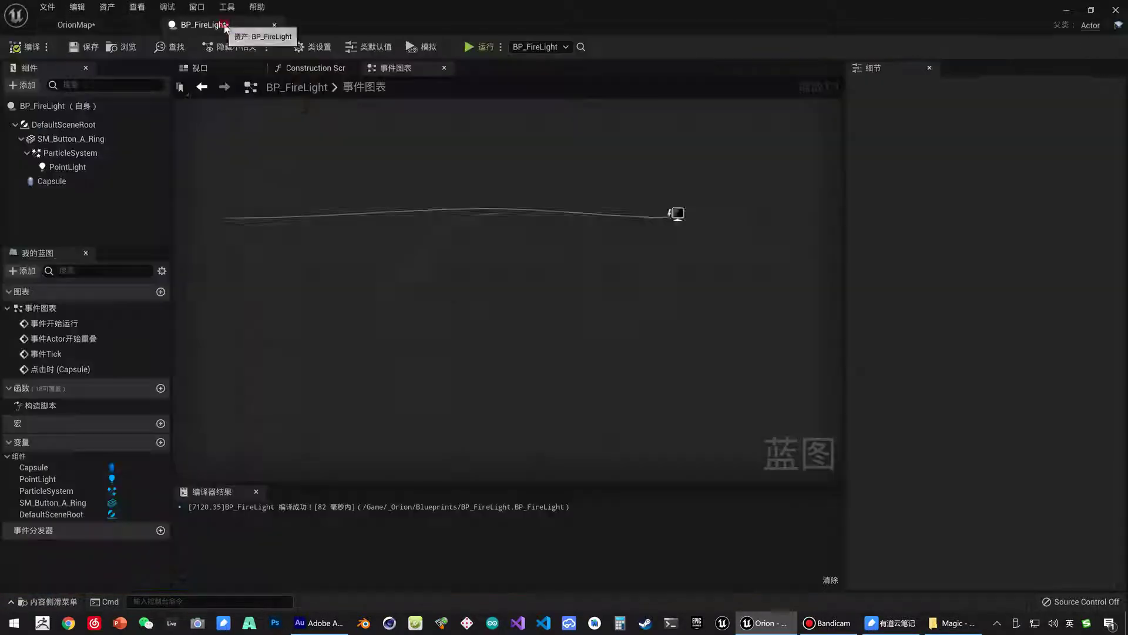
{"action": "left_click", "coordinate": [54, 185]}
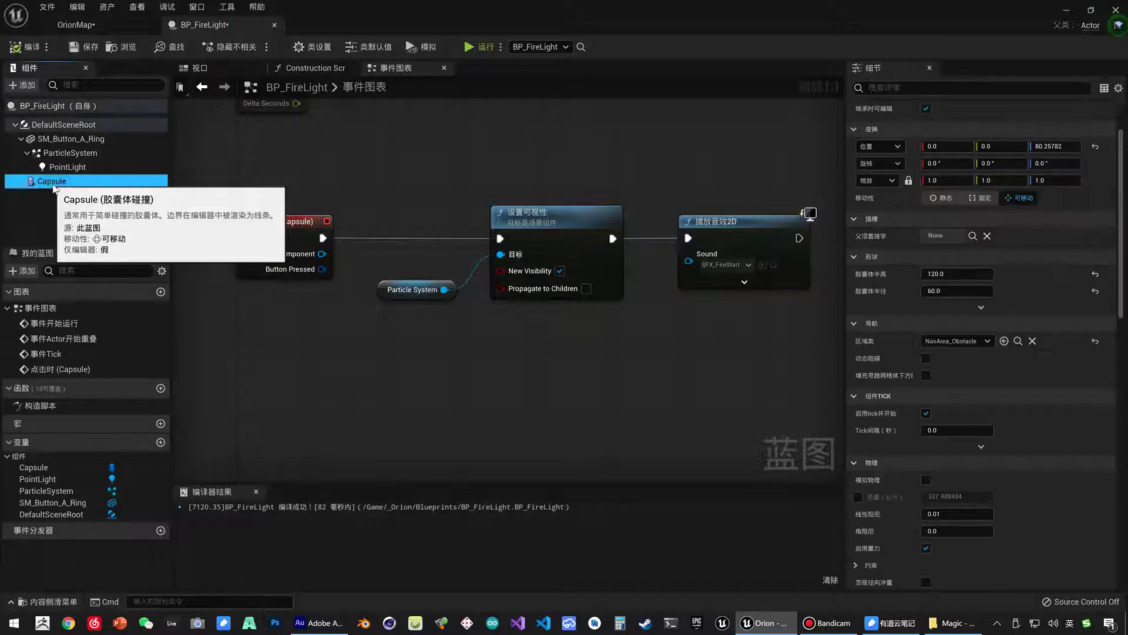
{"action": "scroll", "coordinate": [964, 415], "scroll_direction": "down", "scroll_amount": 3}
{"action": "scroll", "coordinate": [962, 418], "scroll_direction": "down", "scroll_amount": 3}
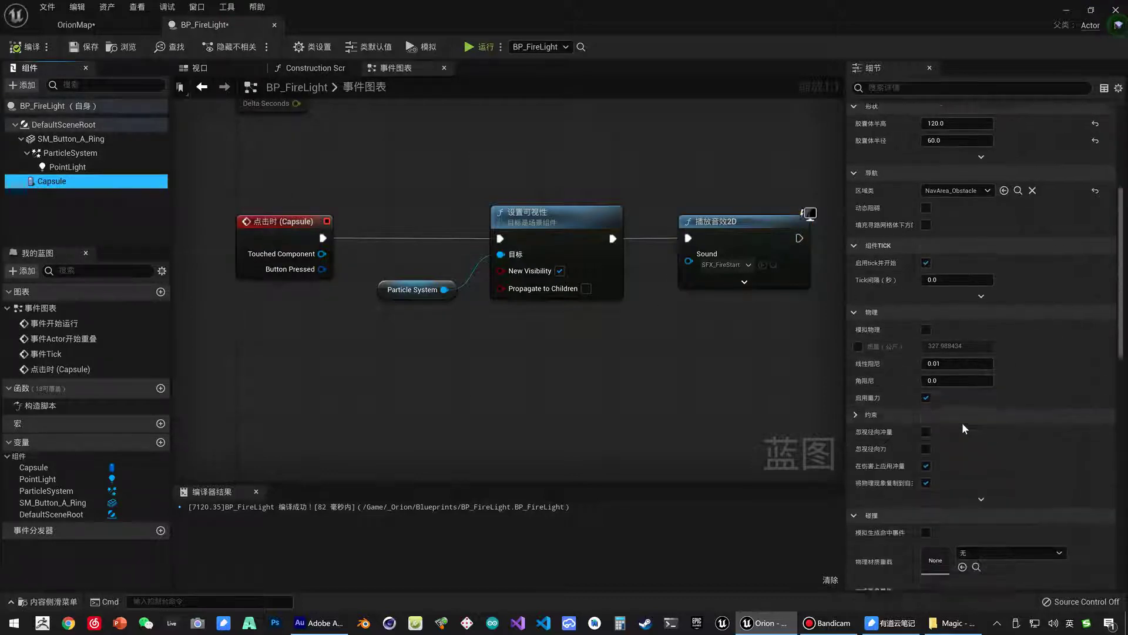
{"action": "scroll", "coordinate": [962, 422], "scroll_direction": "down", "scroll_amount": 3}
{"action": "scroll", "coordinate": [963, 420], "scroll_direction": "down", "scroll_amount": 3}
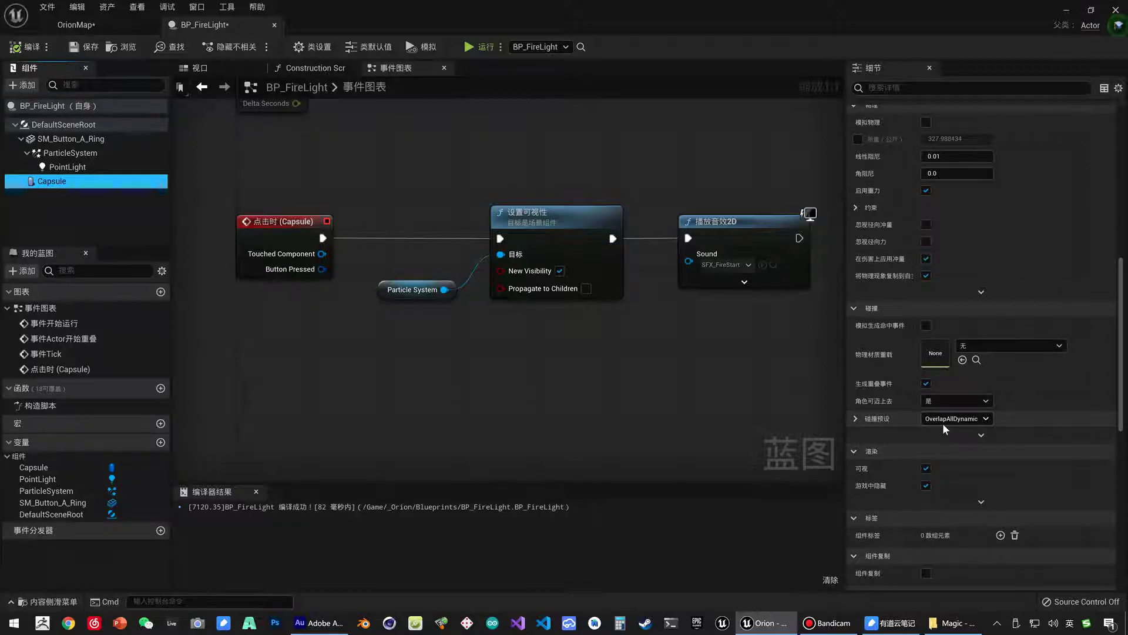
{"action": "left_click", "coordinate": [950, 421]}
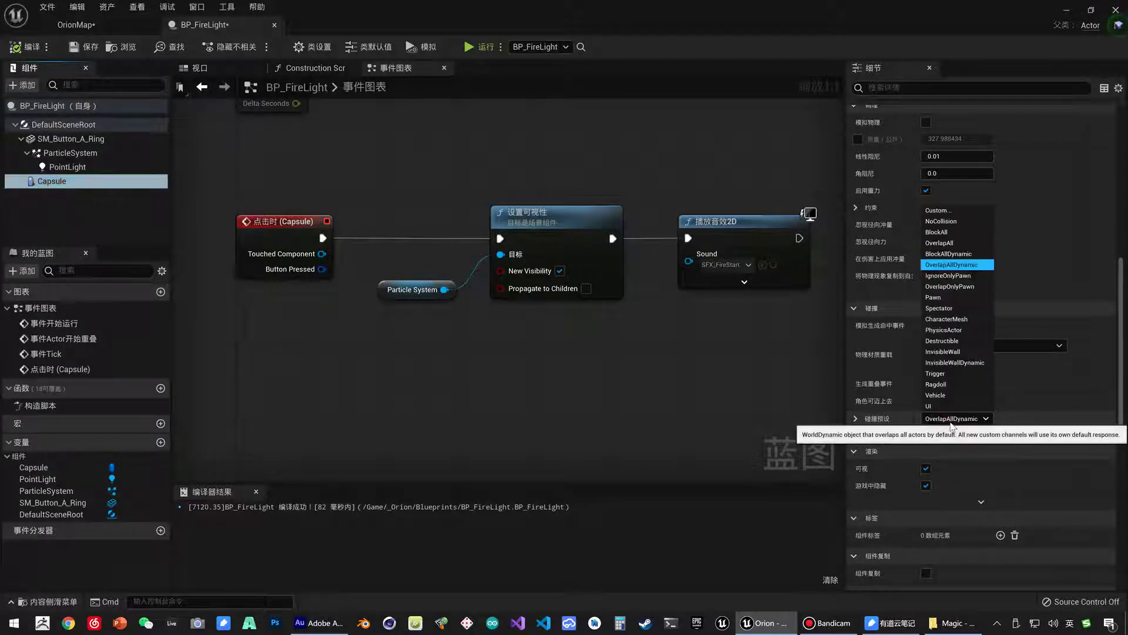
{"action": "left_click", "coordinate": [934, 233]}
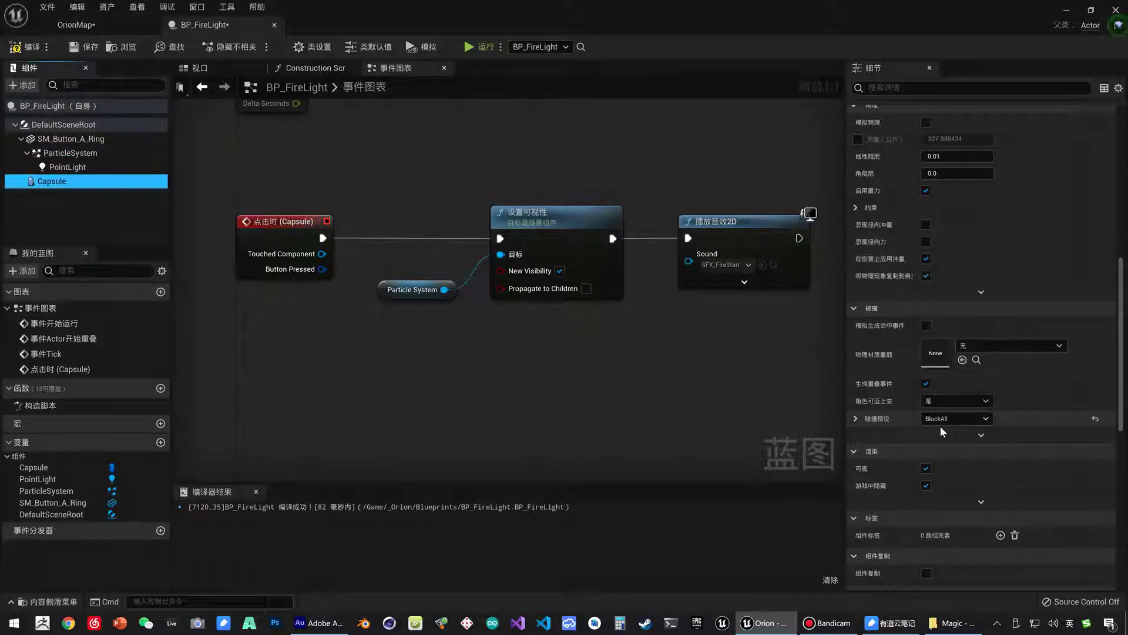
{"action": "left_click", "coordinate": [16, 48]}
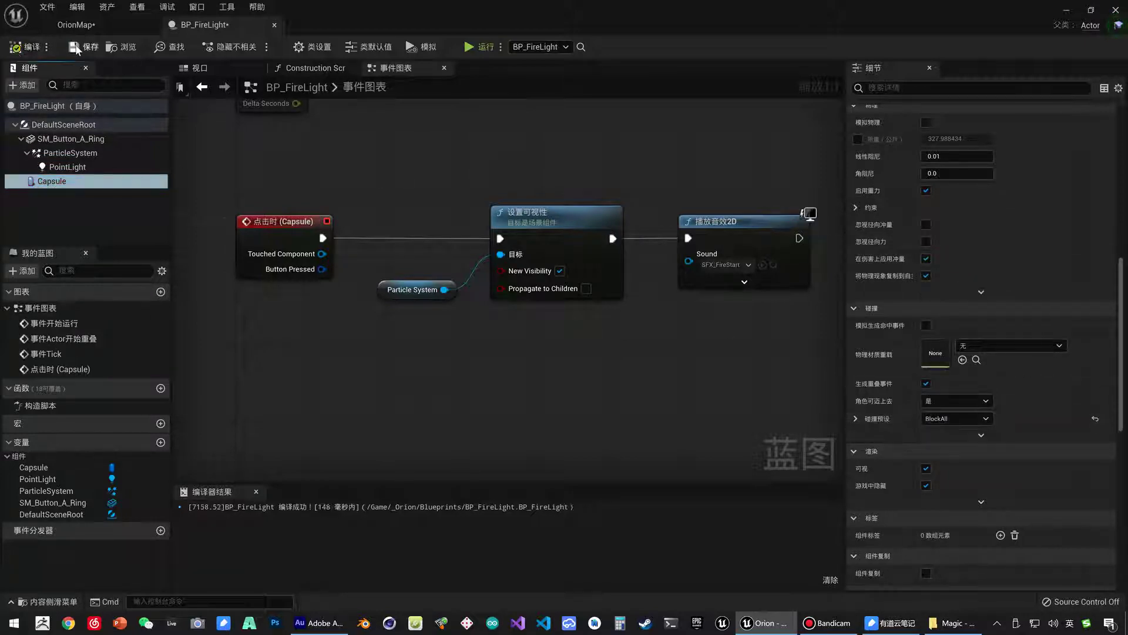
{"action": "left_click", "coordinate": [75, 24]}
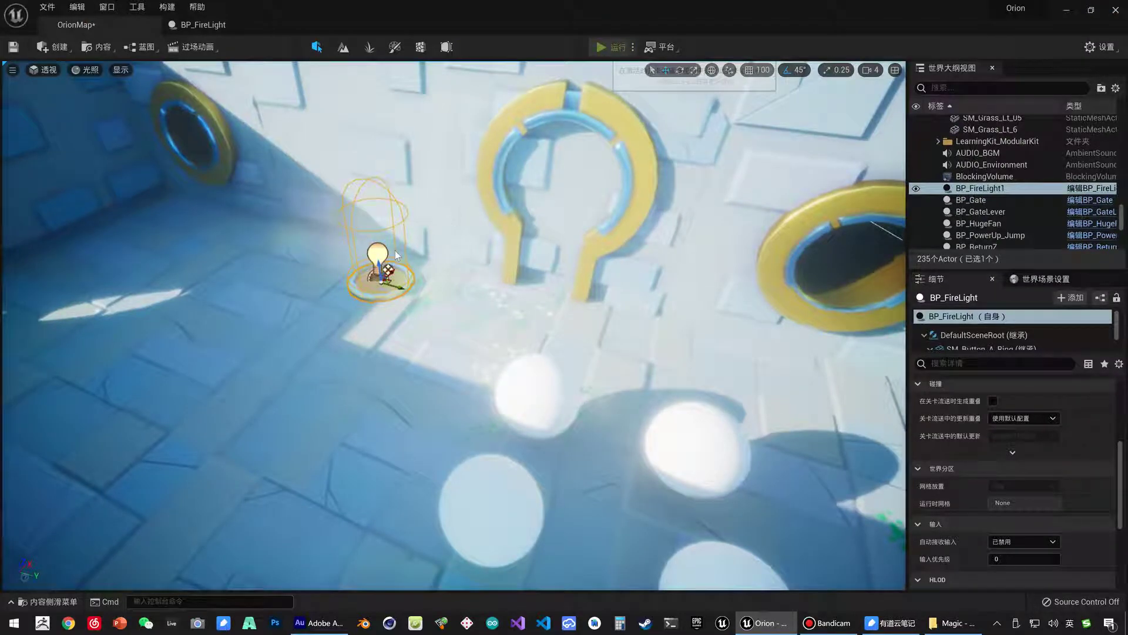
- Play-test the OrionMap level twice, stopping each session with Esc
{"action": "key", "text": "alt+p"}
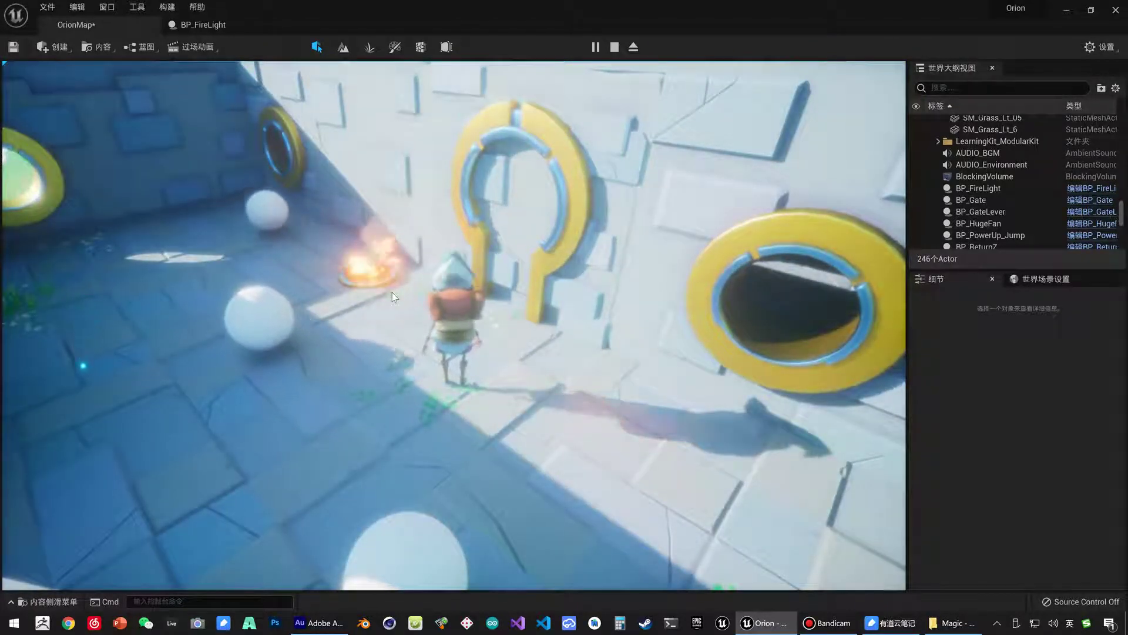
{"action": "key", "text": "Escape"}
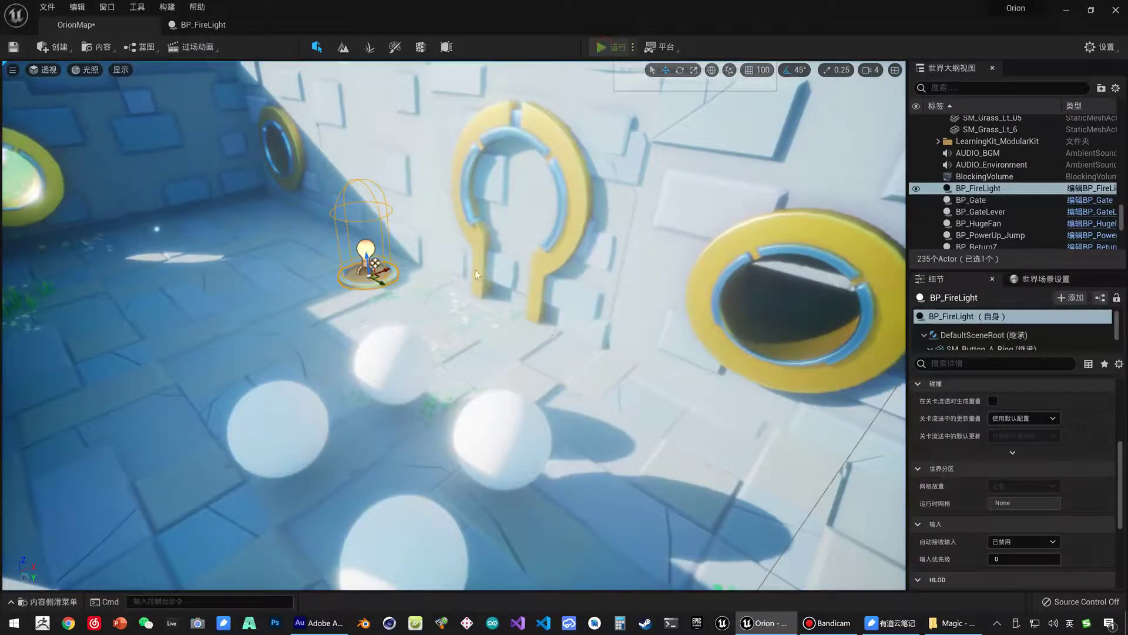
{"action": "key", "text": "alt+p"}
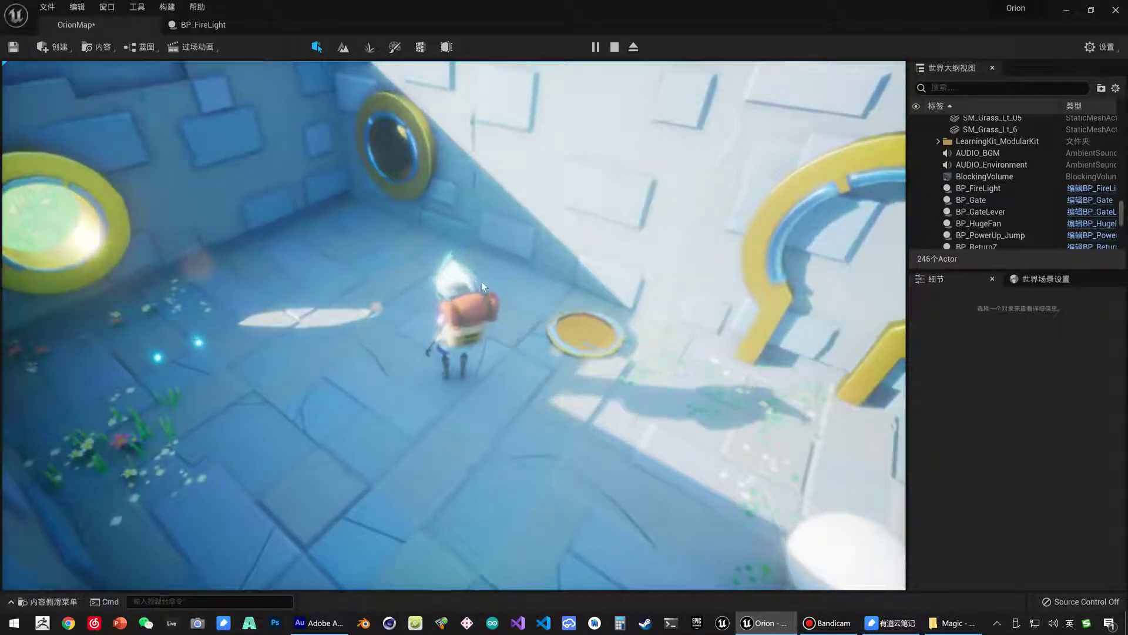
{"action": "key", "text": "Escape"}
- Switch the Capsule collision preset to OverlapOnlyPawn, then compile and save BP_FireLight
{"action": "left_click", "coordinate": [228, 29]}
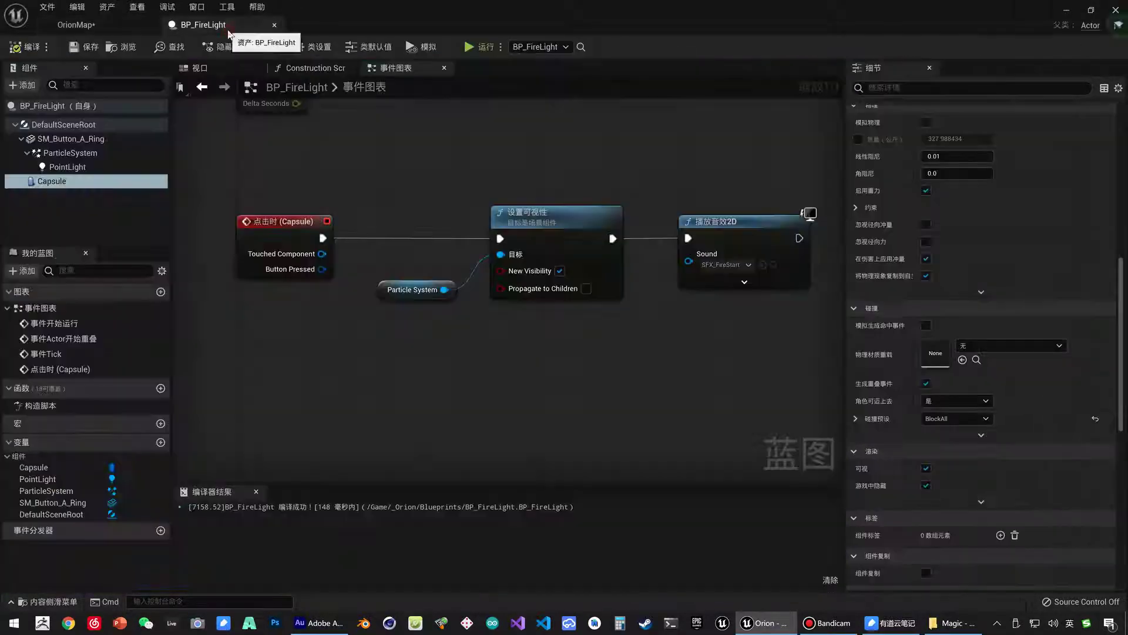
{"action": "left_click", "coordinate": [65, 184]}
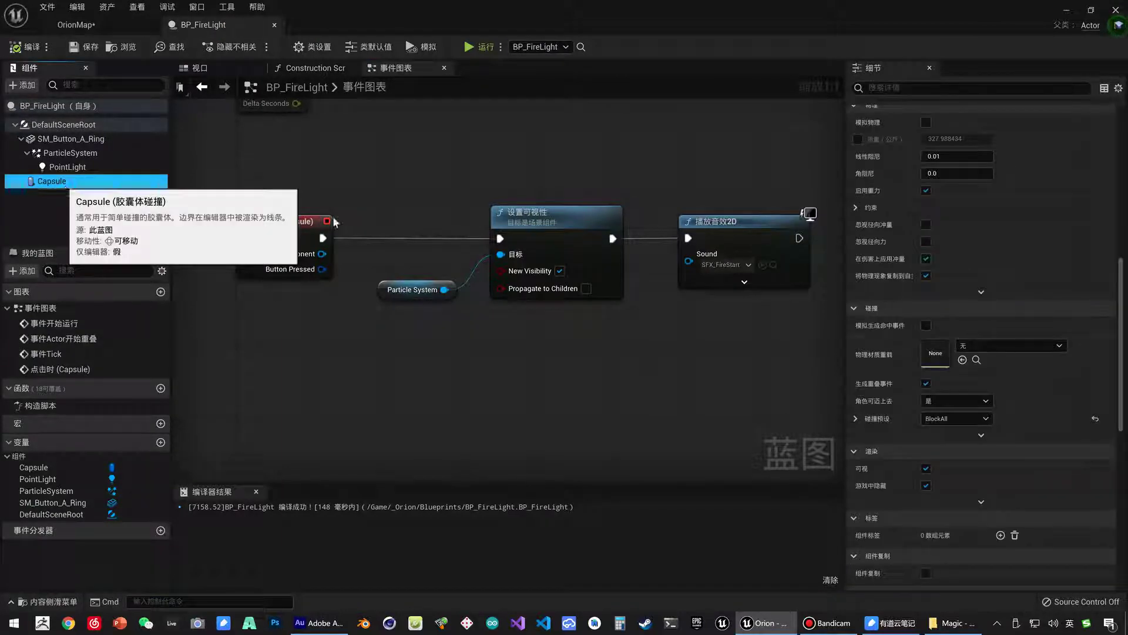
{"action": "scroll", "coordinate": [891, 395], "scroll_direction": "down", "scroll_amount": 2}
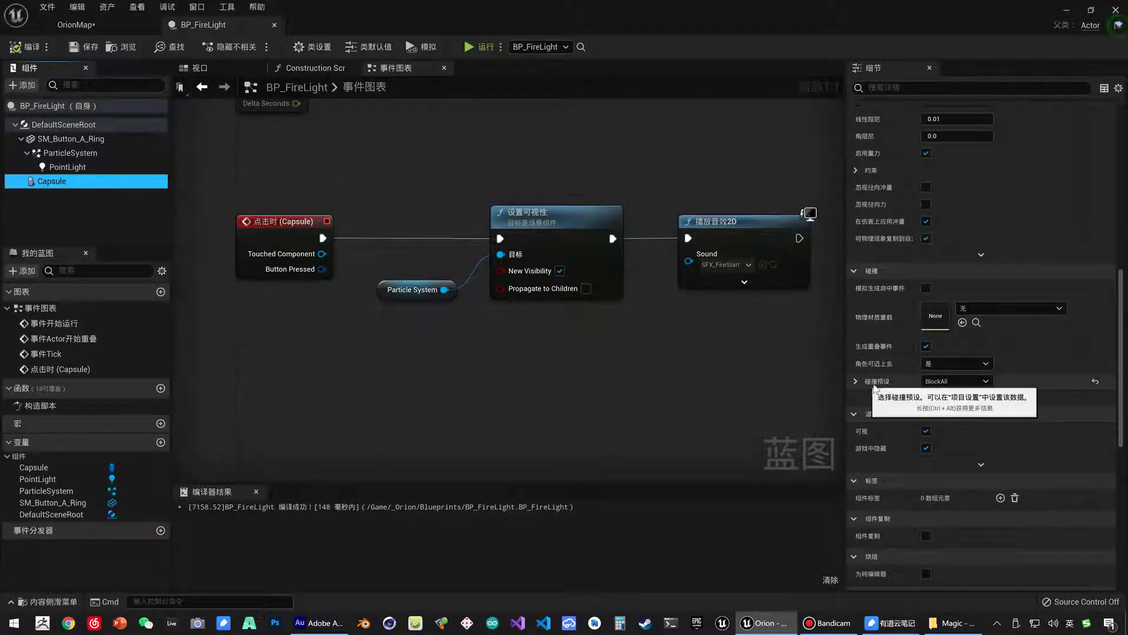
{"action": "left_click", "coordinate": [939, 383]}
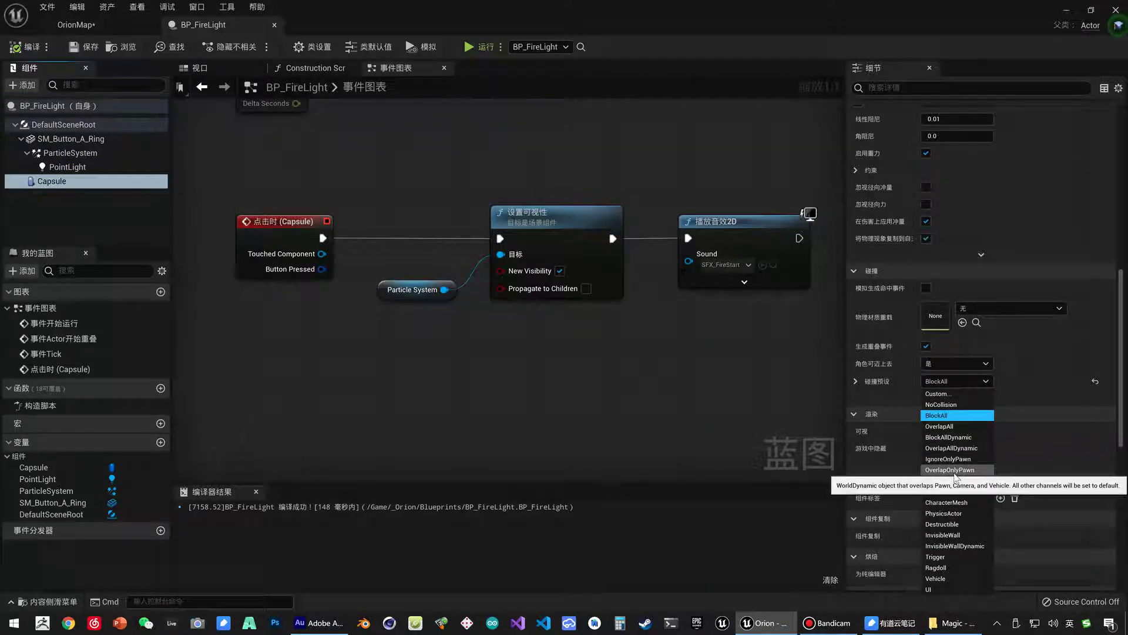
{"action": "left_click", "coordinate": [973, 470]}
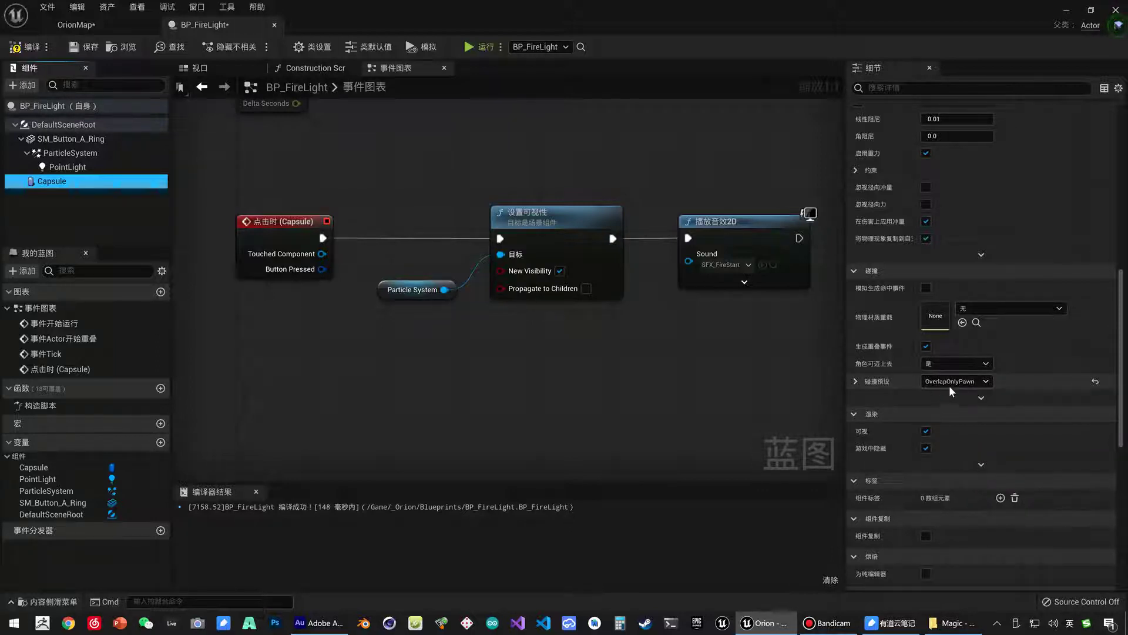
{"action": "left_click", "coordinate": [83, 47]}
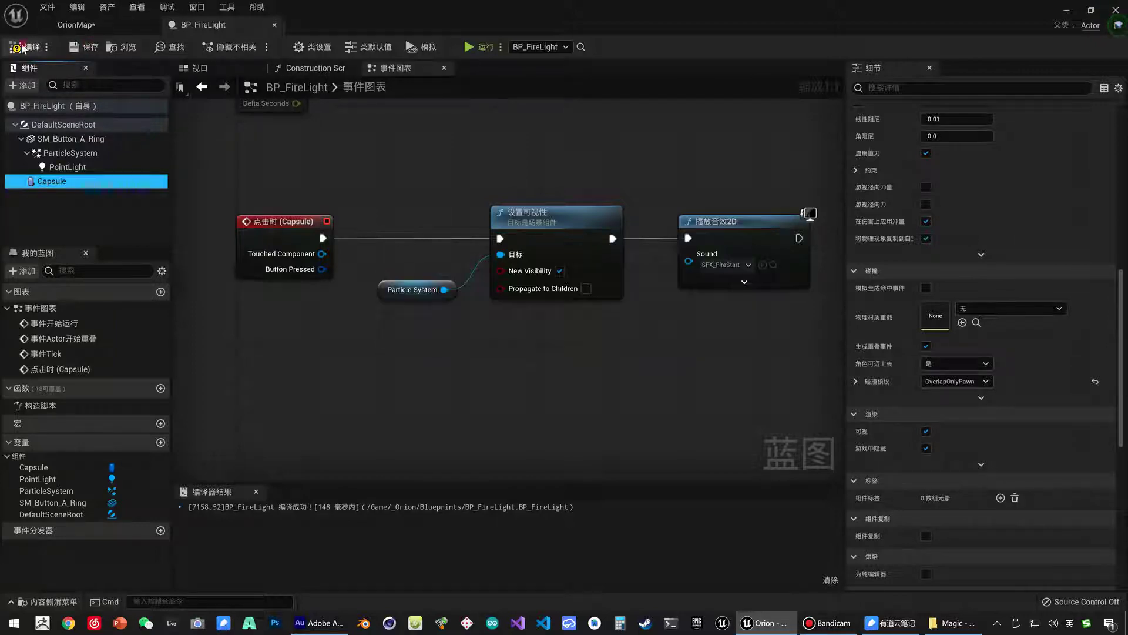
{"action": "left_click", "coordinate": [88, 27]}
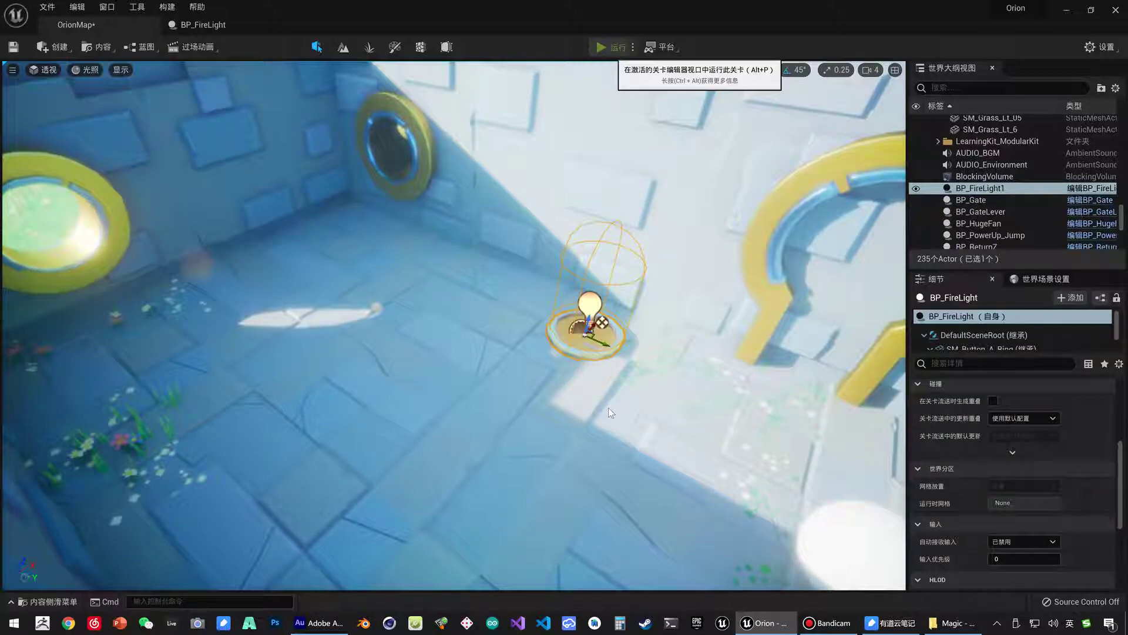
- Run another OrionMap play-test, then go back to the BP_FireLight blueprint
{"action": "key", "text": "alt+p"}
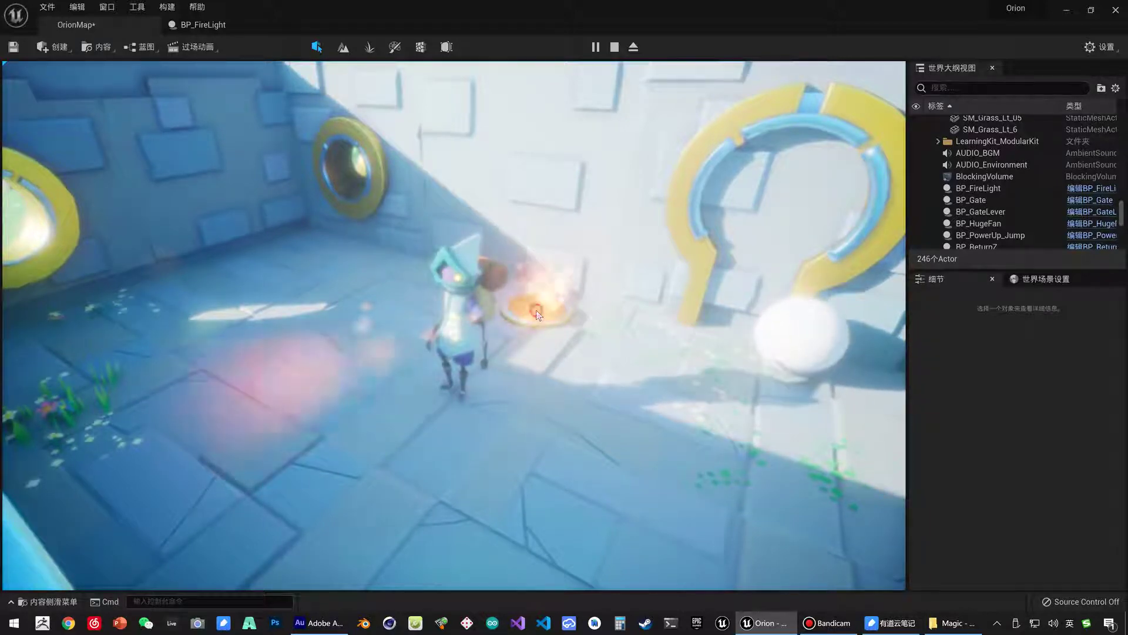
{"action": "key", "text": "Escape"}
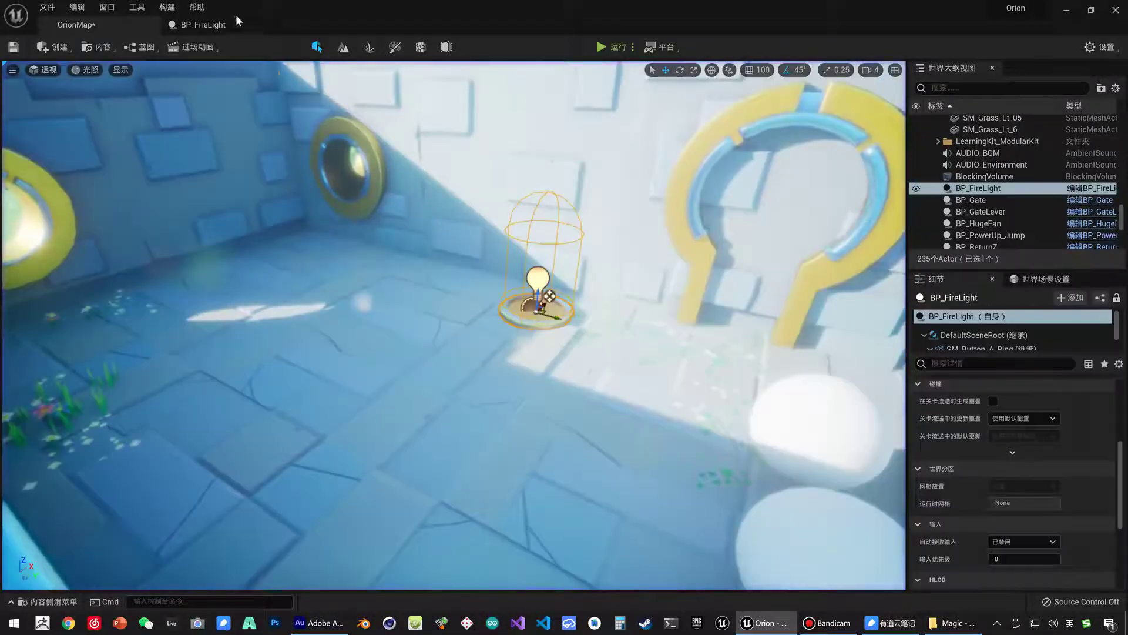
{"action": "left_click", "coordinate": [236, 20]}
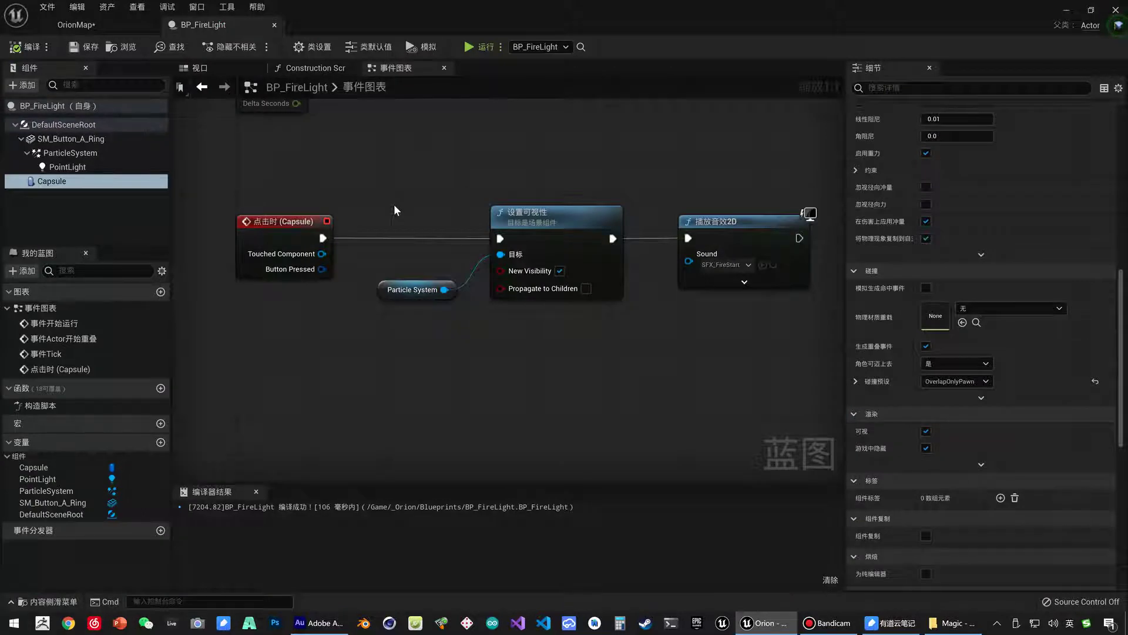
- Add a new Boolean variable named IsLightOn and compile the blueprint
{"action": "left_click", "coordinate": [8, 457]}
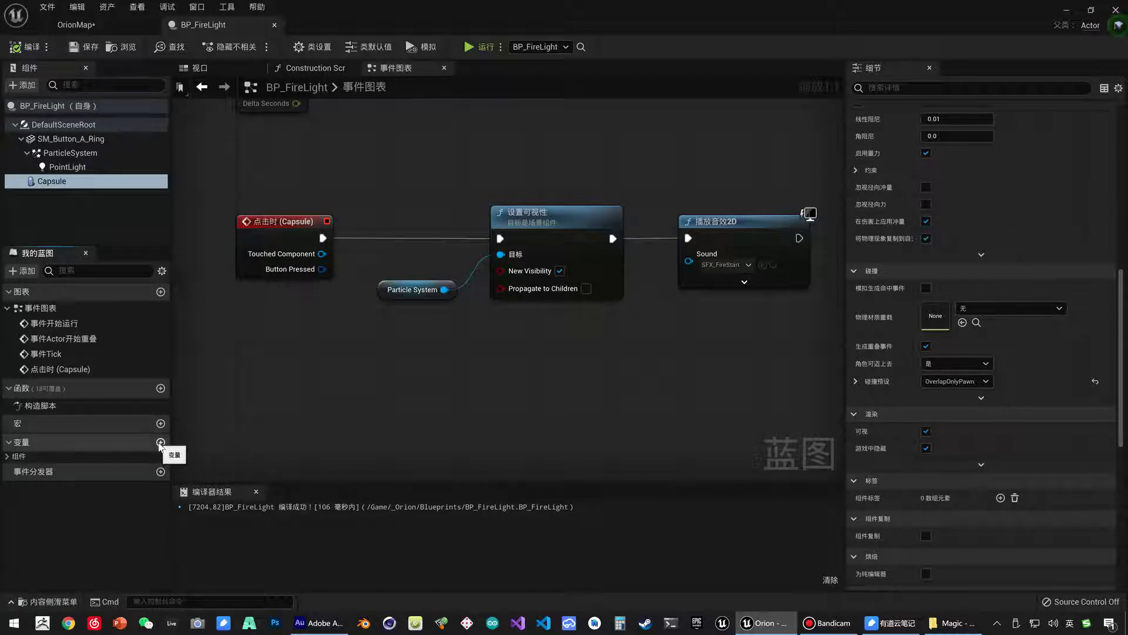
{"action": "left_click", "coordinate": [160, 442]}
{"action": "type", "text": "IsLightOn"}
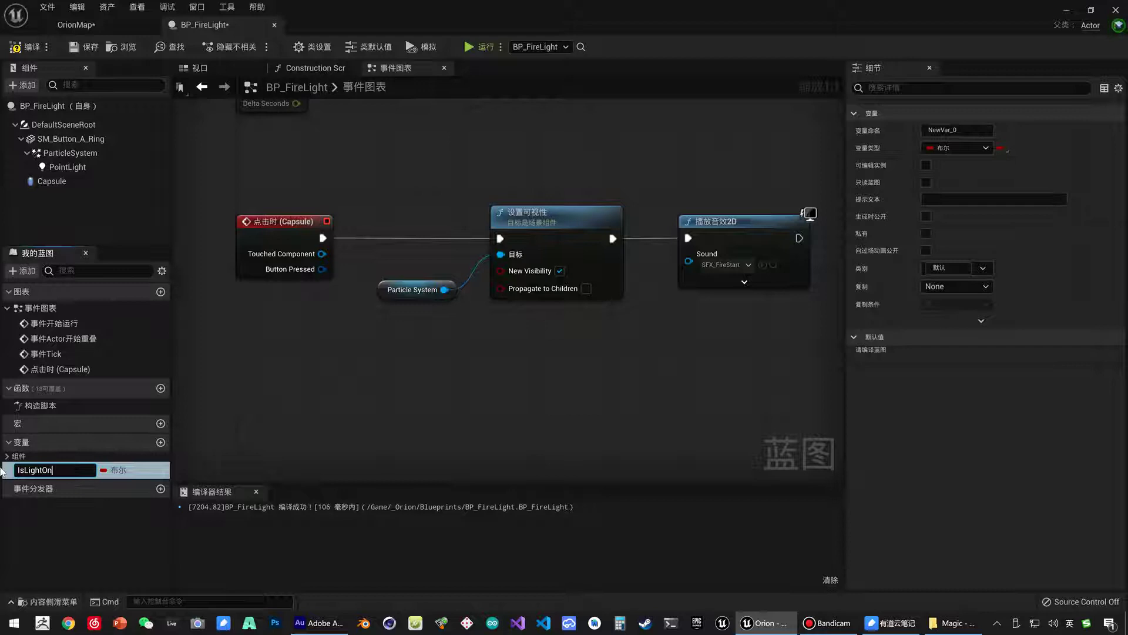
{"action": "key", "text": "Return"}
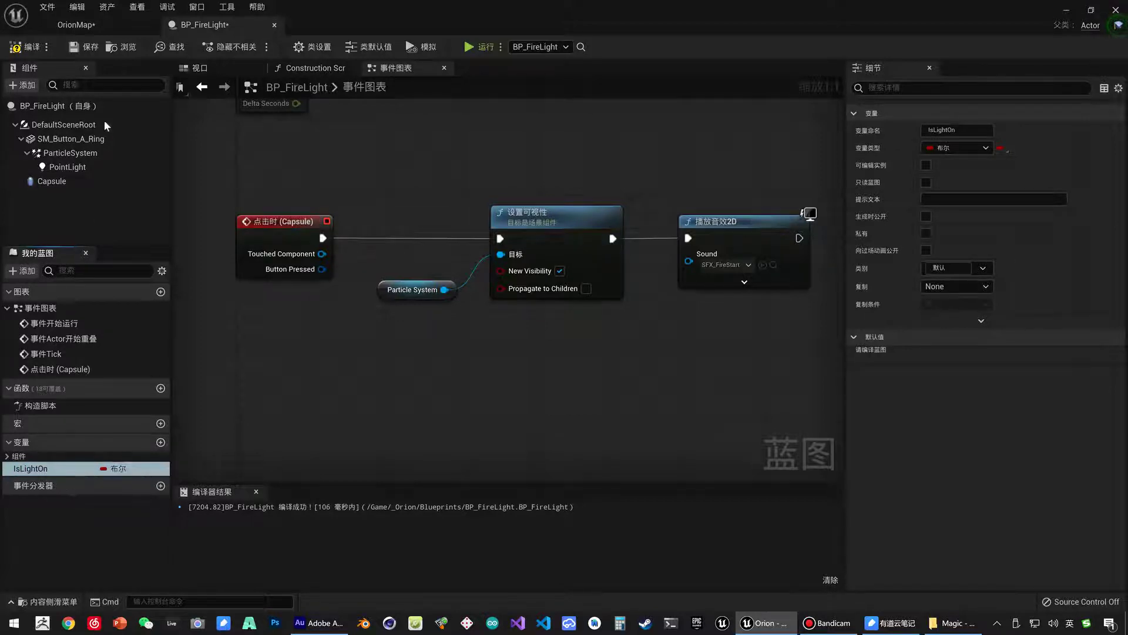
{"action": "left_click", "coordinate": [23, 46]}
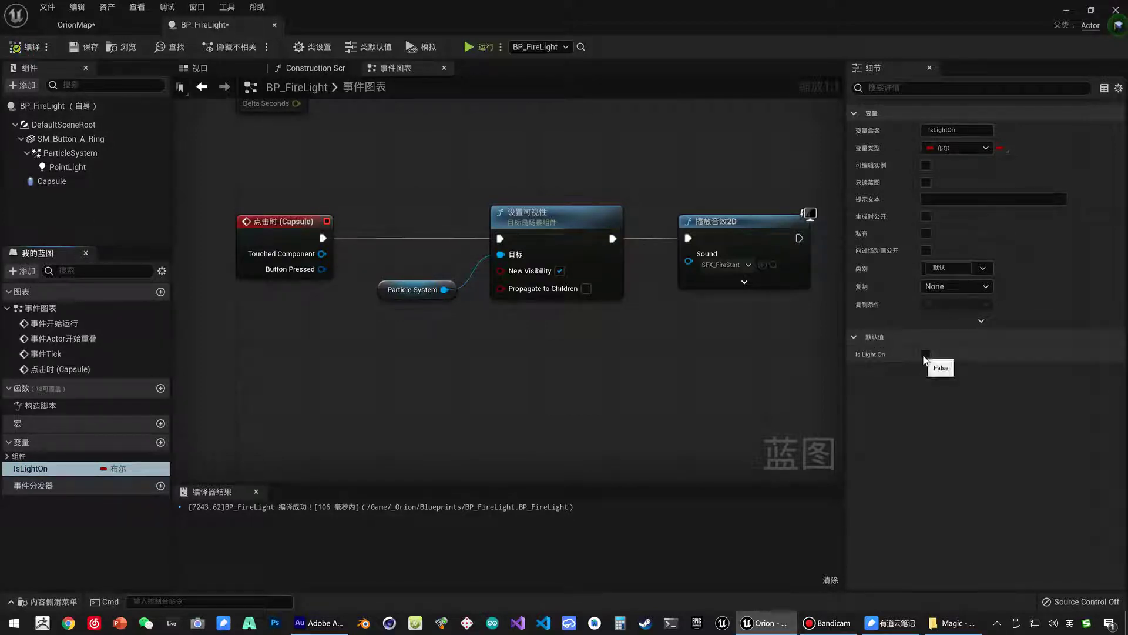
- Place an IsLightOn getter node in the event graph above the Particle System reference
{"action": "left_click_drag", "start_coordinate": [366, 224], "coordinate": [380, 196]}
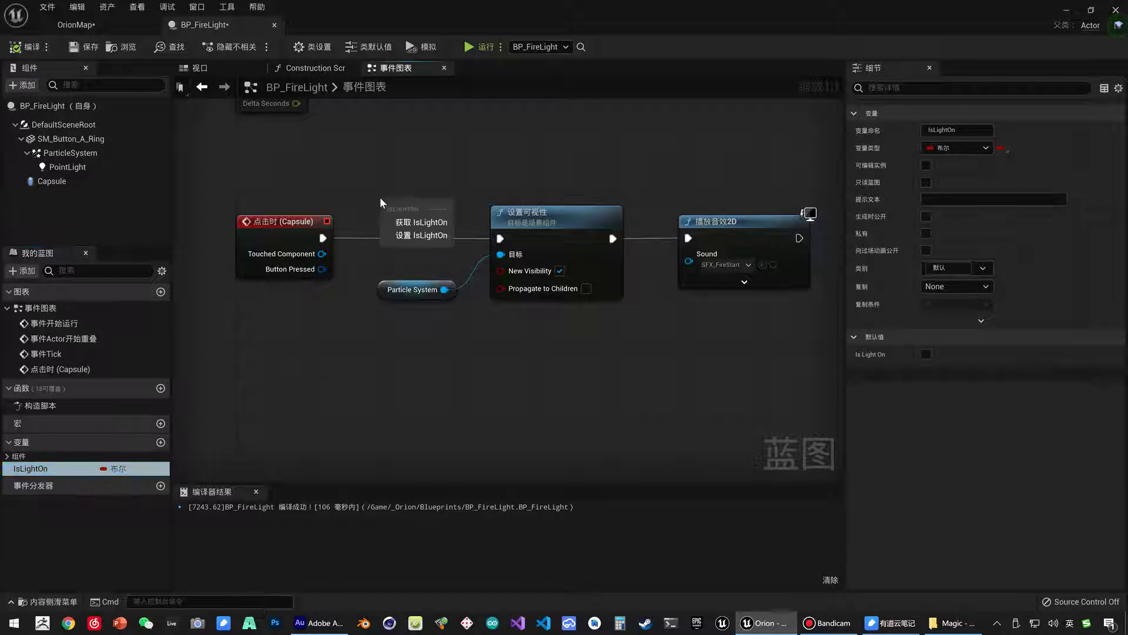
{"action": "left_click", "coordinate": [411, 222]}
{"action": "right_click_drag", "start_coordinate": [538, 220], "coordinate": [491, 232]}
- Shift the Set Visibility, Play Sound 2D and Particle System nodes right to make room for a Branch
{"action": "left_click", "coordinate": [491, 232]}
{"action": "left_click", "coordinate": [664, 233], "text": "ctrl"}
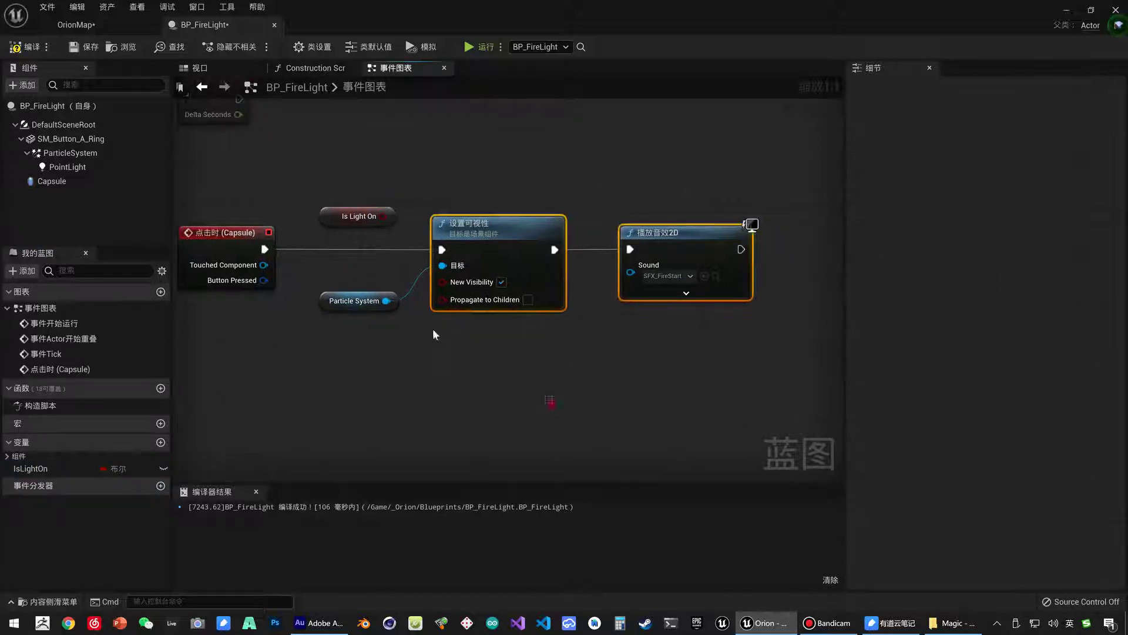
{"action": "left_click", "coordinate": [363, 301], "text": "ctrl"}
{"action": "left_click_drag", "start_coordinate": [491, 229], "coordinate": [614, 229]}
{"action": "right_click", "coordinate": [429, 211]}
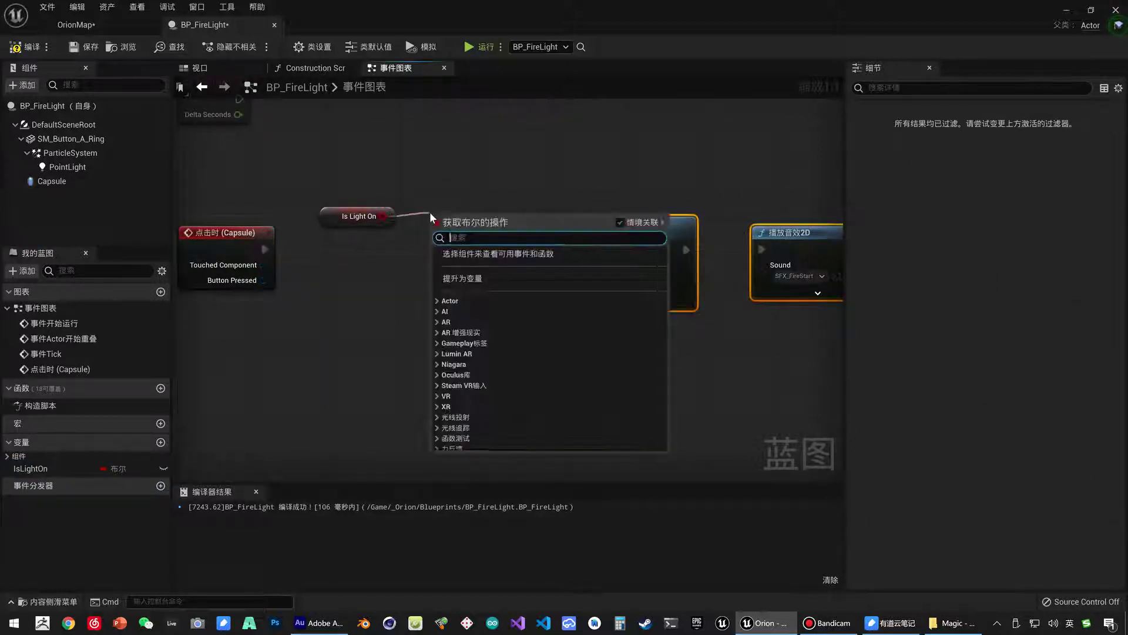
{"action": "type", "text": "branch"}
{"action": "key", "text": "Return"}
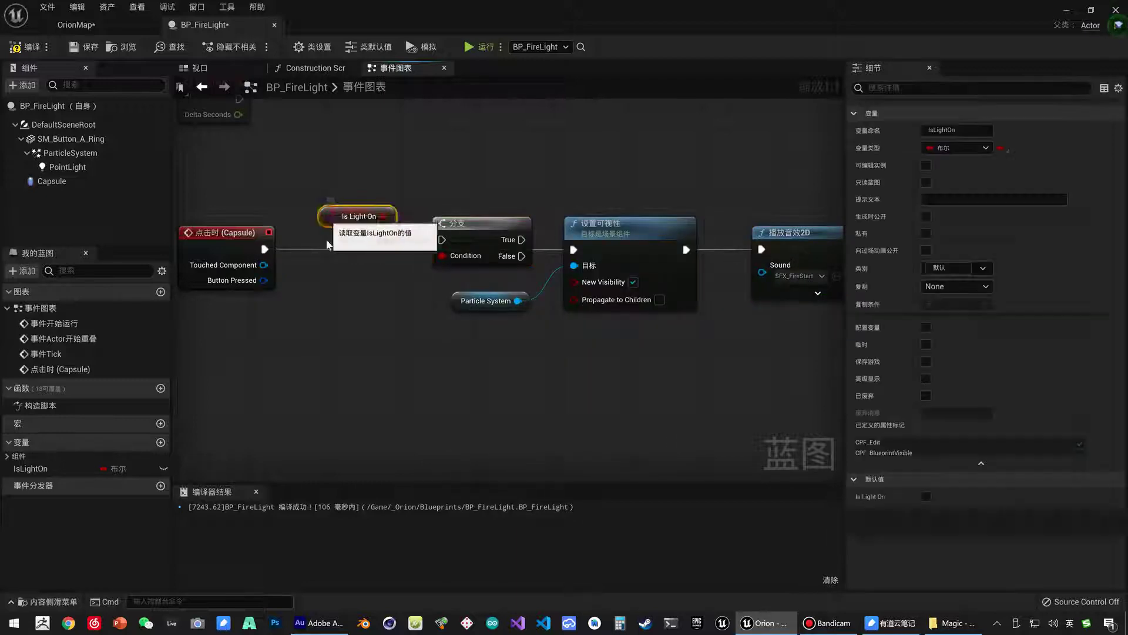
{"action": "left_click_drag", "start_coordinate": [355, 222], "coordinate": [346, 353]}
{"action": "left_click_drag", "start_coordinate": [482, 224], "coordinate": [432, 224]}
{"action": "key", "text": "Delete"}
- Insert a Branch after the Capsule click event, with its False output driving Set Visibility
{"action": "left_click_drag", "start_coordinate": [373, 352], "coordinate": [396, 246]}
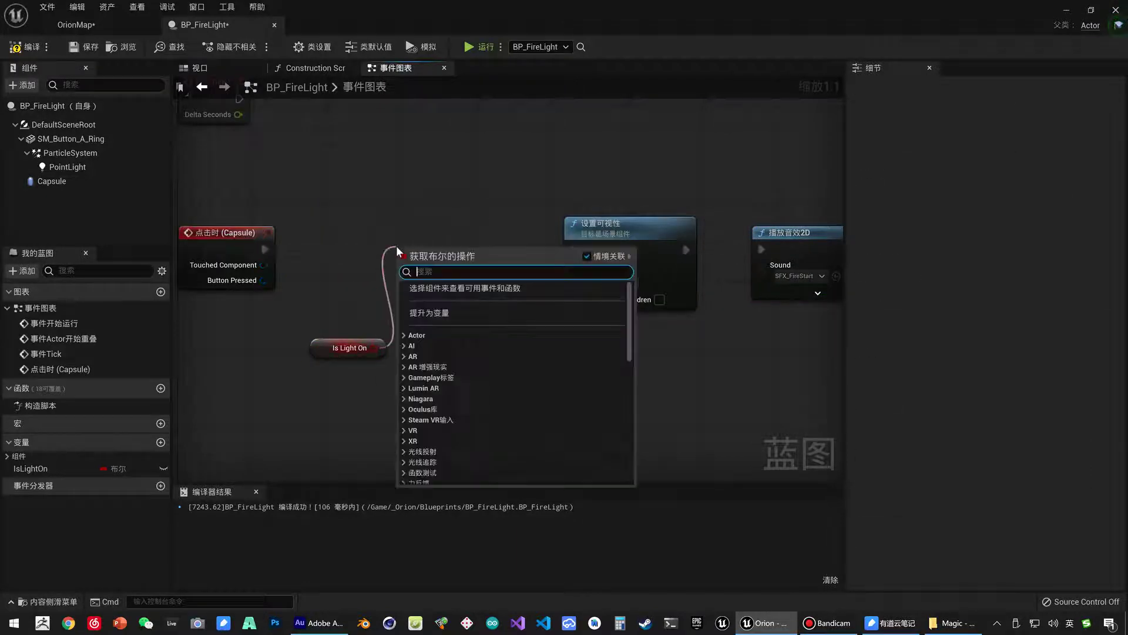
{"action": "type", "text": "if"}
{"action": "left_click", "coordinate": [451, 391]}
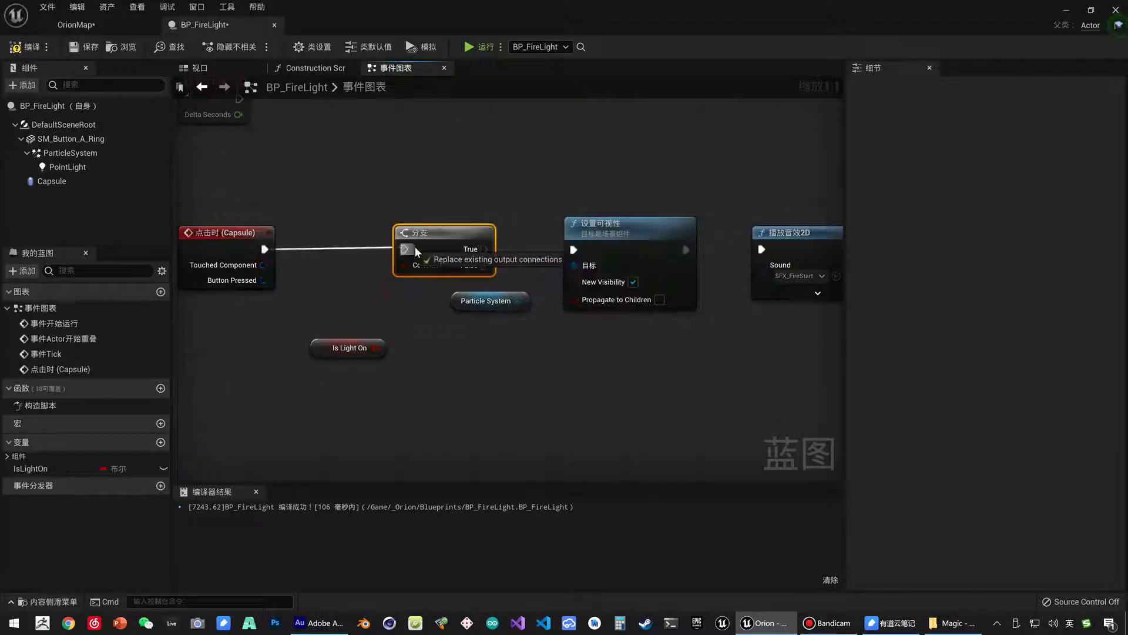
{"action": "left_click_drag", "start_coordinate": [265, 249], "coordinate": [404, 249]}
{"action": "left_click_drag", "start_coordinate": [348, 348], "coordinate": [292, 338]}
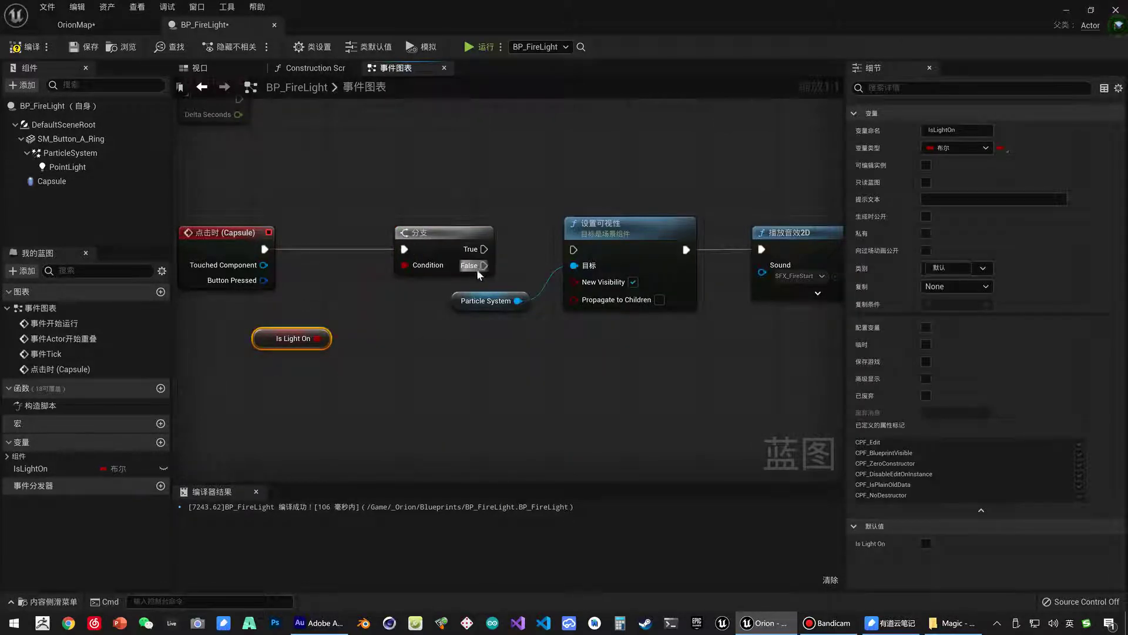
{"action": "left_click_drag", "start_coordinate": [483, 266], "coordinate": [539, 263]}
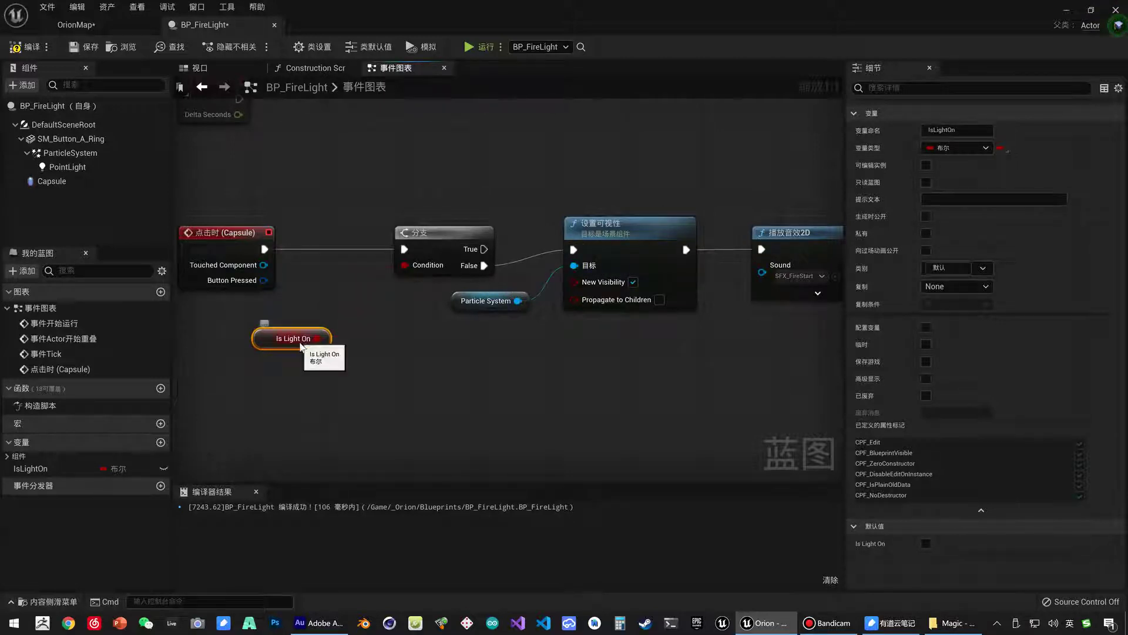
{"action": "left_click", "coordinate": [316, 339], "text": "alt"}
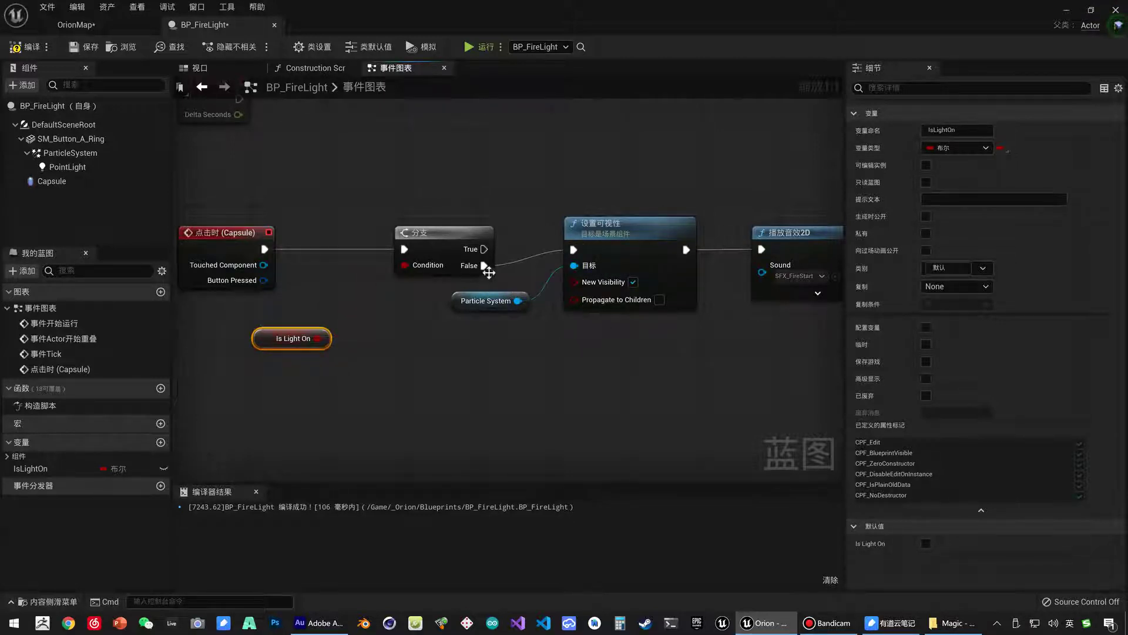
- Tidy the graph and delete the stray Is Light On getter node
{"action": "right_click_drag", "start_coordinate": [549, 354], "coordinate": [303, 343]}
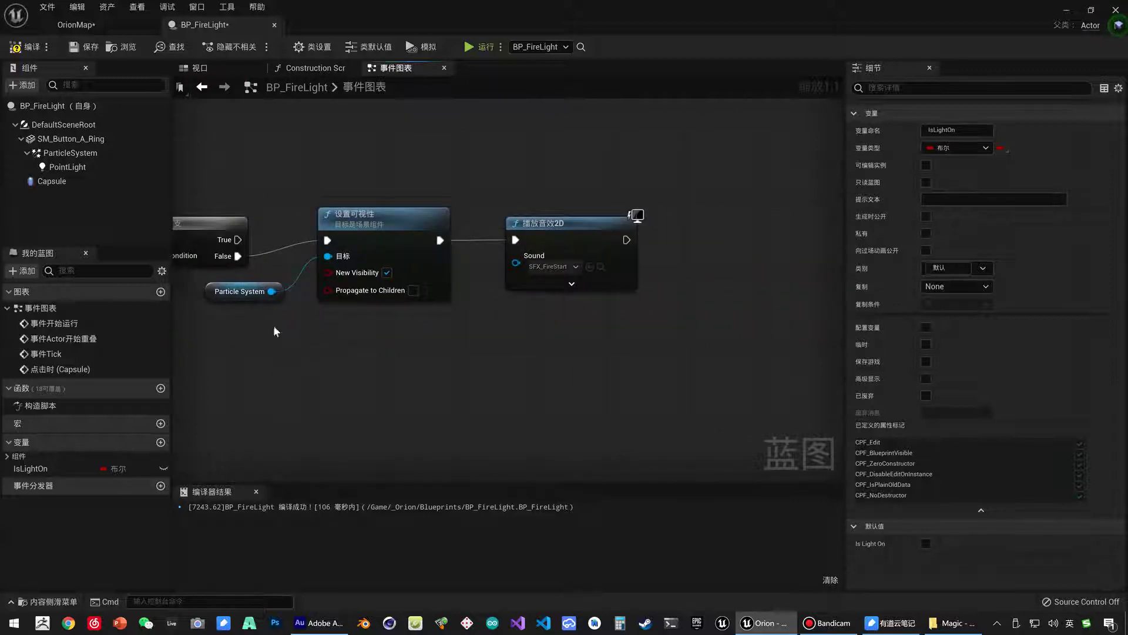
{"action": "left_click_drag", "start_coordinate": [273, 330], "coordinate": [341, 276]}
{"action": "mouse_move", "coordinate": [394, 355]}
{"action": "right_mouse_down"}
{"action": "mouse_move", "coordinate": [502, 351]}
{"action": "mouse_move", "coordinate": [491, 379]}
{"action": "mouse_move", "coordinate": [567, 376]}
{"action": "mouse_move", "coordinate": [516, 284]}
{"action": "right_mouse_up"}
{"action": "left_click", "coordinate": [650, 231]}
{"action": "left_click", "coordinate": [217, 328]}
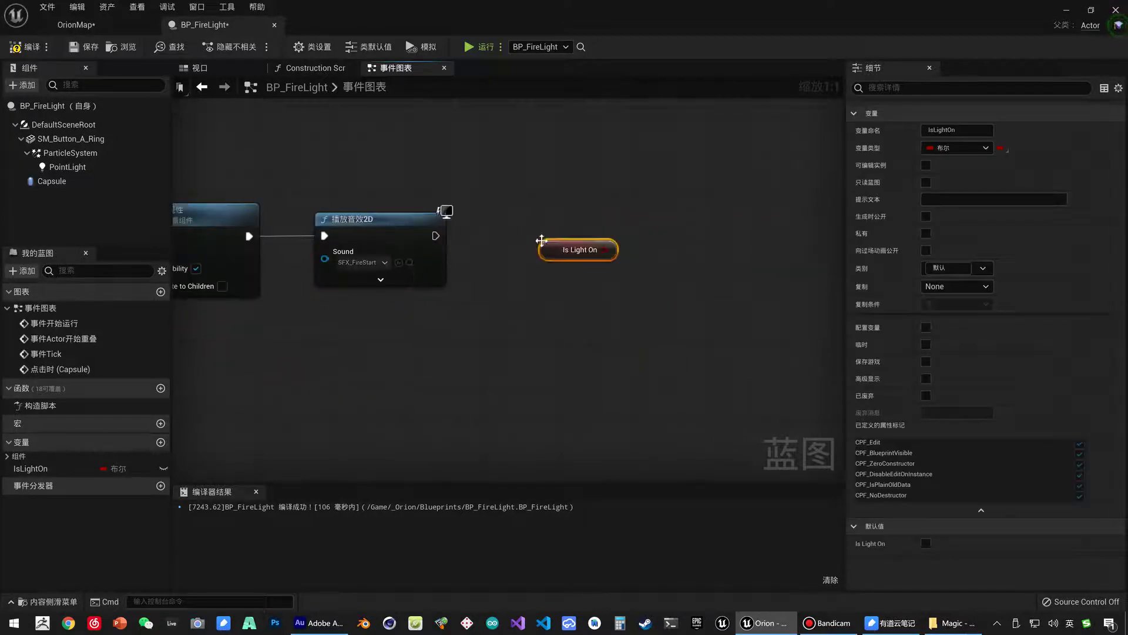
{"action": "left_click_drag", "start_coordinate": [556, 246], "coordinate": [538, 289]}
{"action": "key", "text": "Delete"}
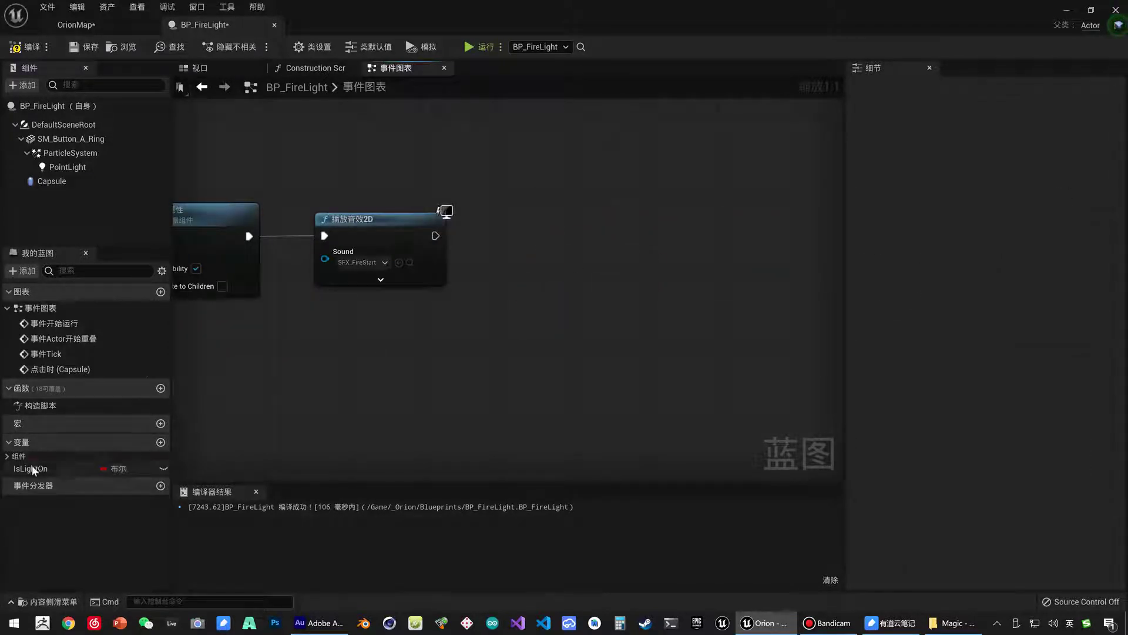
- Add a SET IsLightOn node after Play Sound 2D and compile the blueprint
{"action": "mouse_move", "coordinate": [33, 470]}
{"action": "left_mouse_down"}
{"action": "mouse_move", "coordinate": [476, 252]}
{"action": "mouse_move", "coordinate": [530, 212]}
{"action": "mouse_move", "coordinate": [494, 236]}
{"action": "left_mouse_up"}
{"action": "left_click", "coordinate": [506, 282]}
{"action": "left_click", "coordinate": [529, 329]}
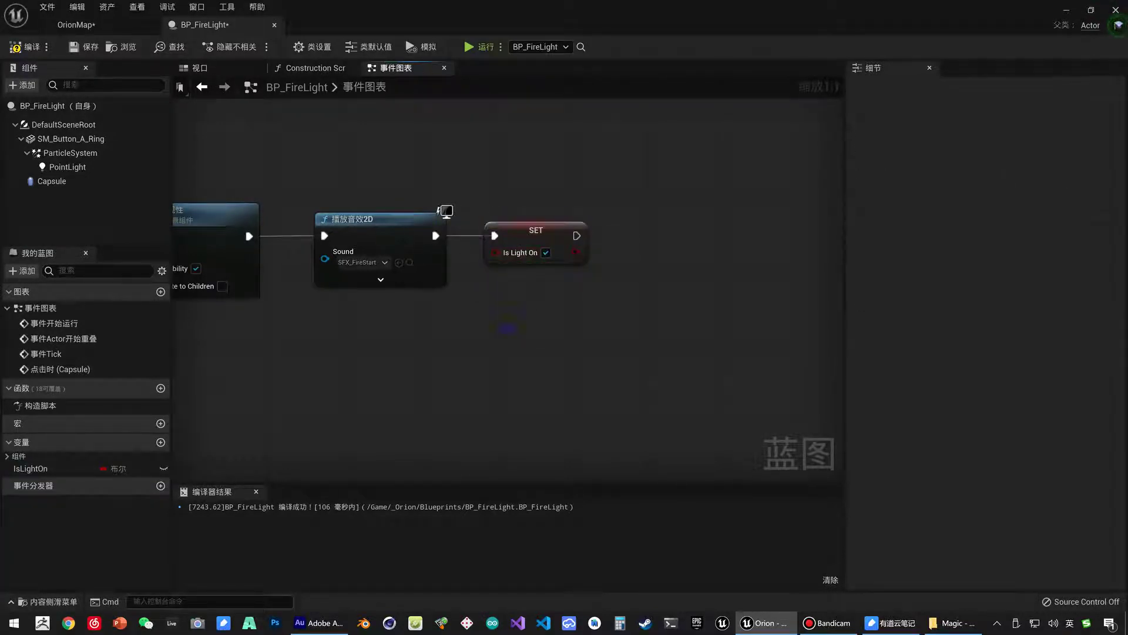
{"action": "right_click_drag", "start_coordinate": [529, 329], "coordinate": [755, 325]}
{"action": "left_click", "coordinate": [29, 47]}
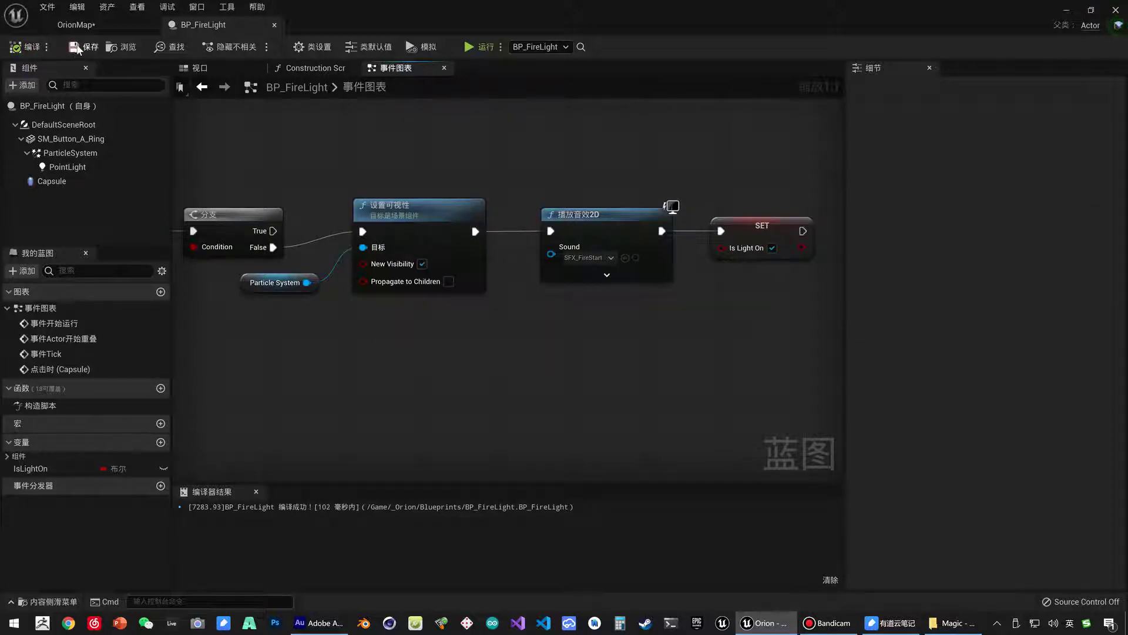
- Try a Do Once node after the Capsule click event, then delete it
{"action": "right_click_drag", "start_coordinate": [386, 191], "coordinate": [442, 172]}
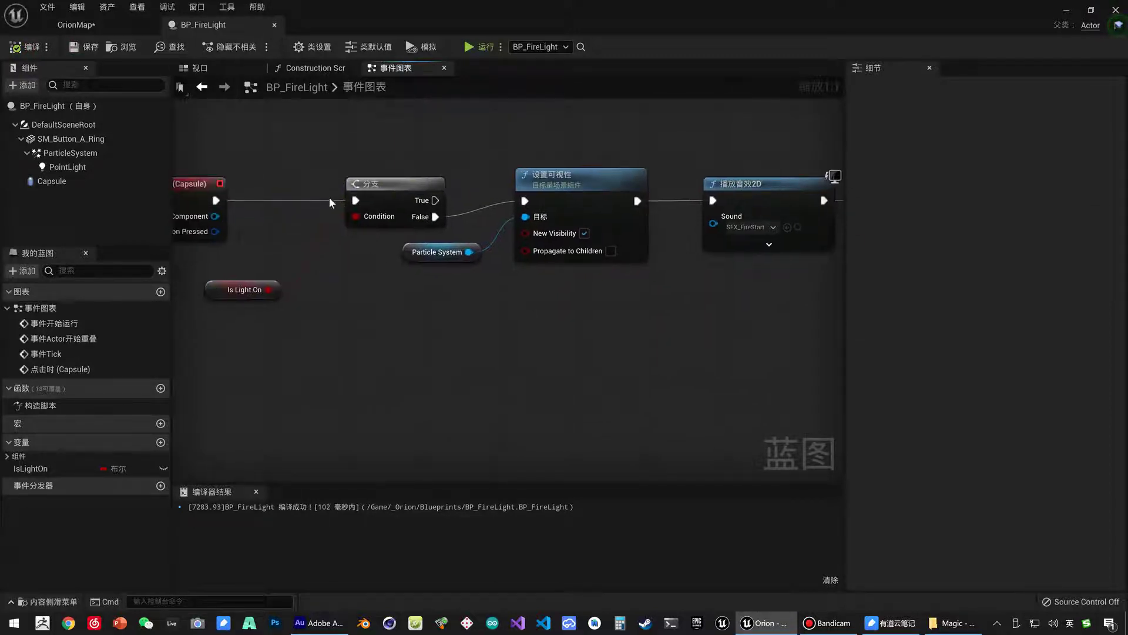
{"action": "right_click_drag", "start_coordinate": [251, 199], "coordinate": [331, 238]}
{"action": "left_click_drag", "start_coordinate": [303, 243], "coordinate": [338, 195]}
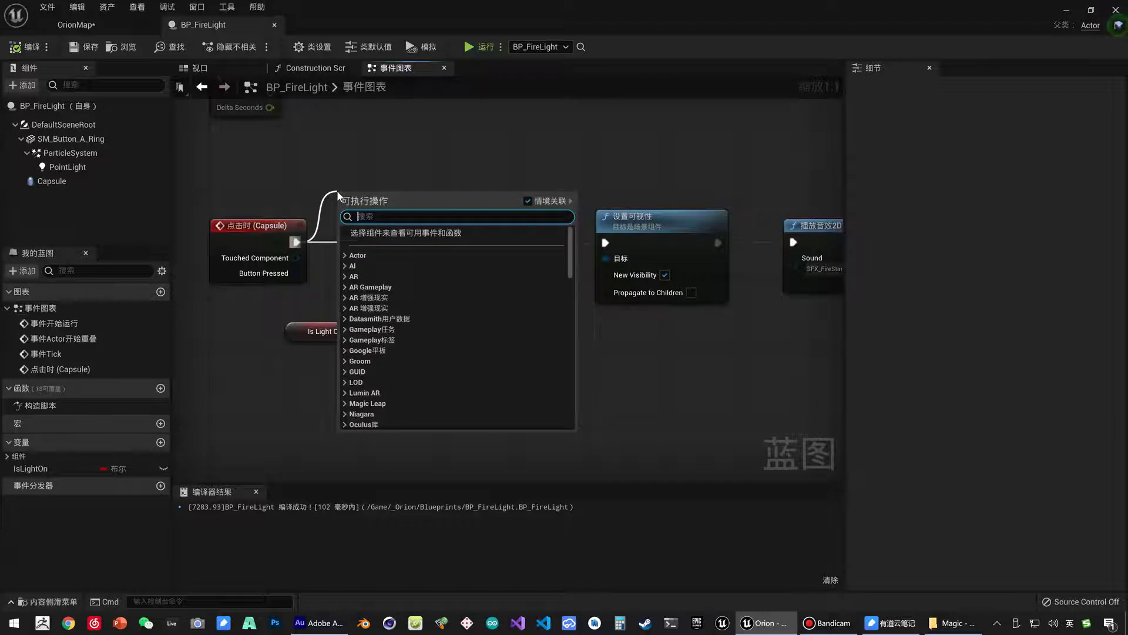
{"action": "type", "text": "do once"}
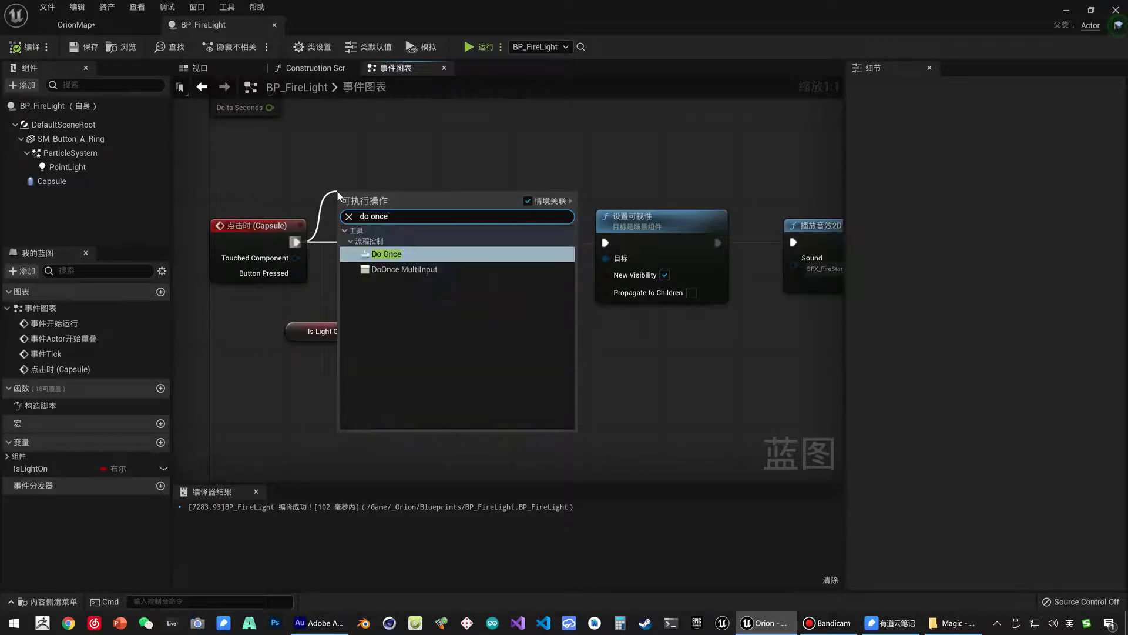
{"action": "left_click", "coordinate": [383, 254]}
{"action": "left_click_drag", "start_coordinate": [388, 217], "coordinate": [398, 180]}
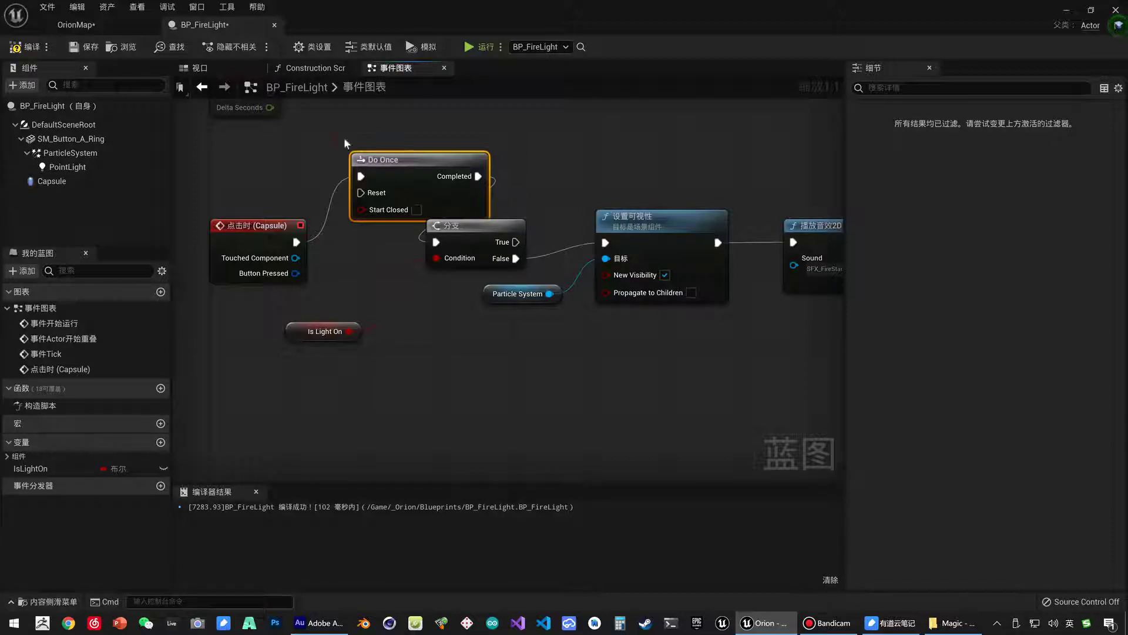
{"action": "key", "text": "Delete"}
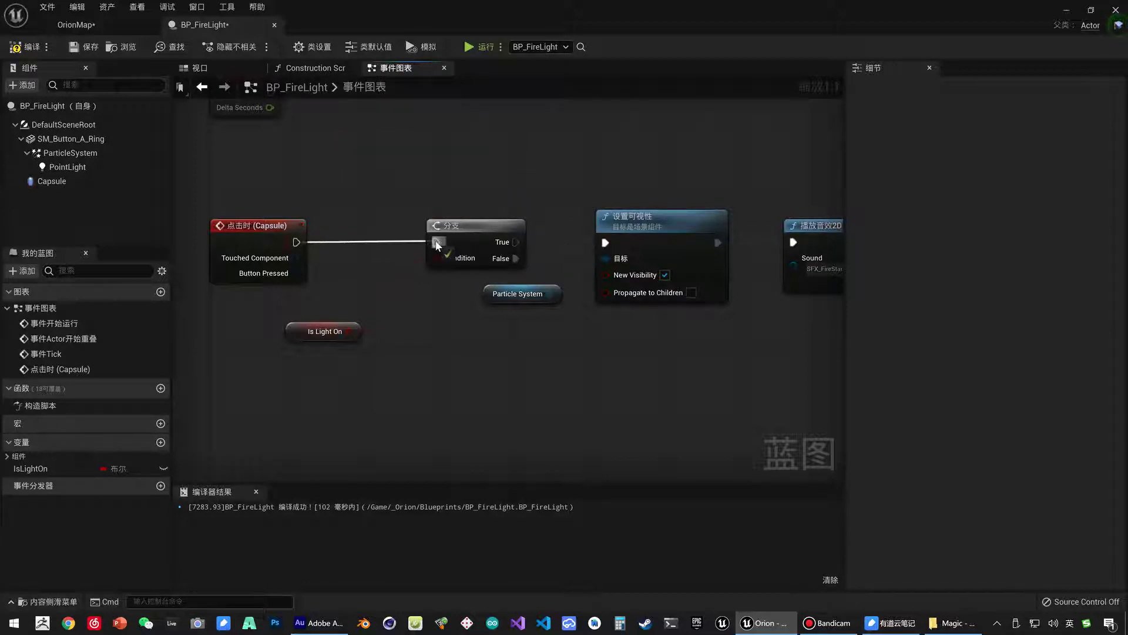
- Reconnect the click event directly to the Branch, move the getter beside it, compile and save
{"action": "left_click_drag", "start_coordinate": [437, 245], "coordinate": [436, 242]}
{"action": "left_click_drag", "start_coordinate": [292, 340], "coordinate": [339, 283]}
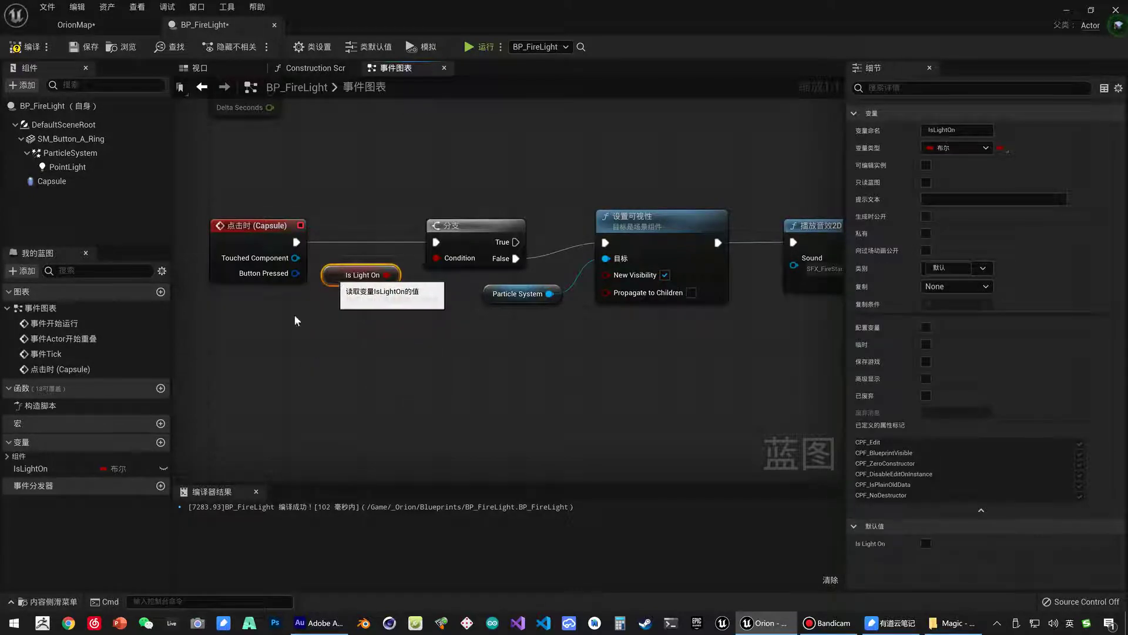
{"action": "left_click", "coordinate": [23, 46]}
{"action": "left_click", "coordinate": [77, 47]}
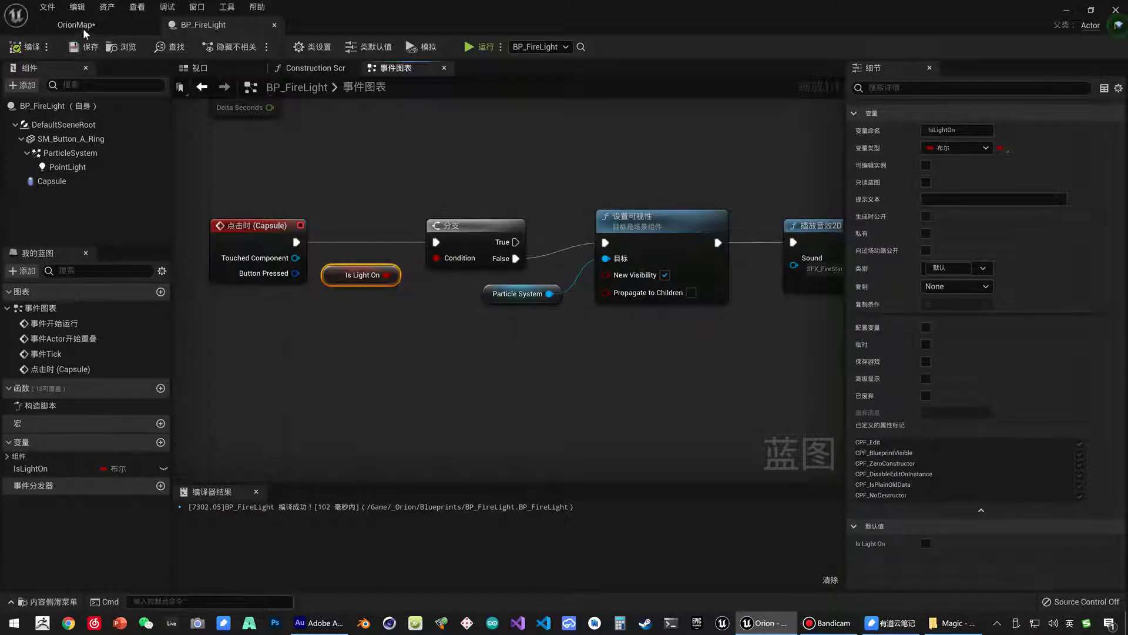
{"action": "left_click", "coordinate": [82, 29]}
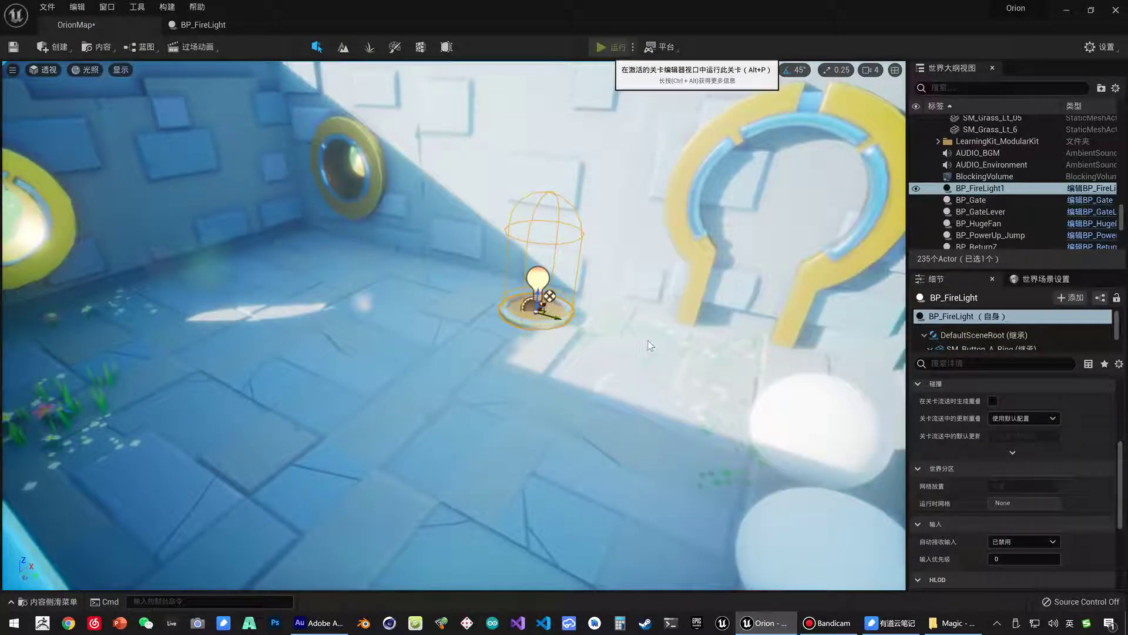
- Test-play OrionMap, move BP_FireLight up behind the wall, then play again toward the keyhole door
{"action": "key", "text": "alt+p"}
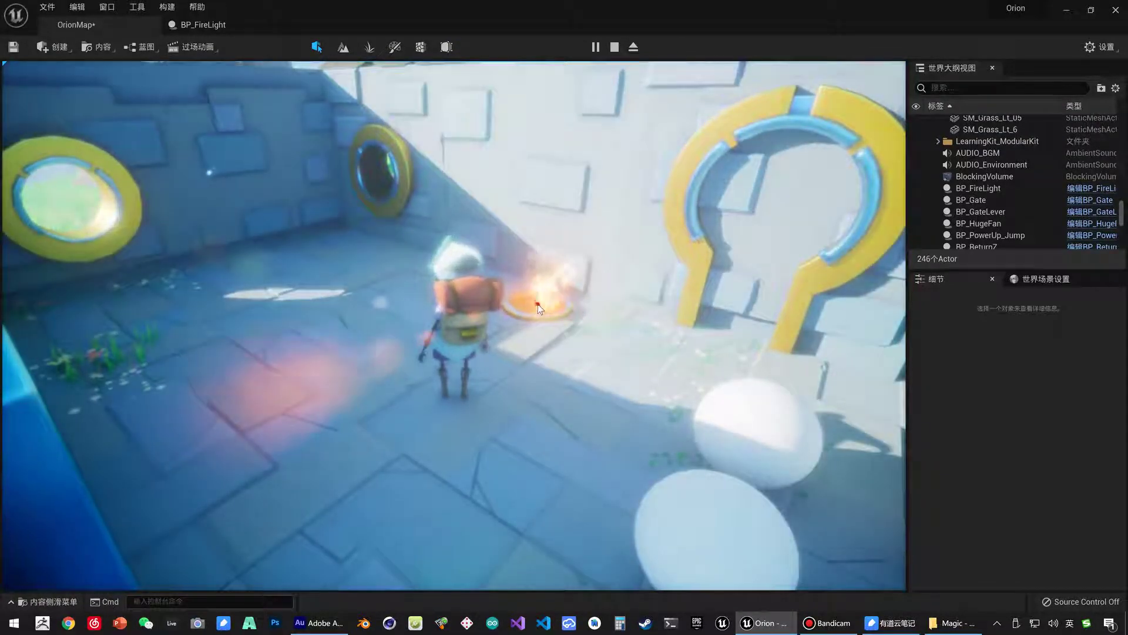
{"action": "key", "text": "Escape"}
{"action": "left_click", "coordinate": [538, 304]}
{"action": "right_click", "coordinate": [536, 302]}
{"action": "left_click", "coordinate": [470, 297]}
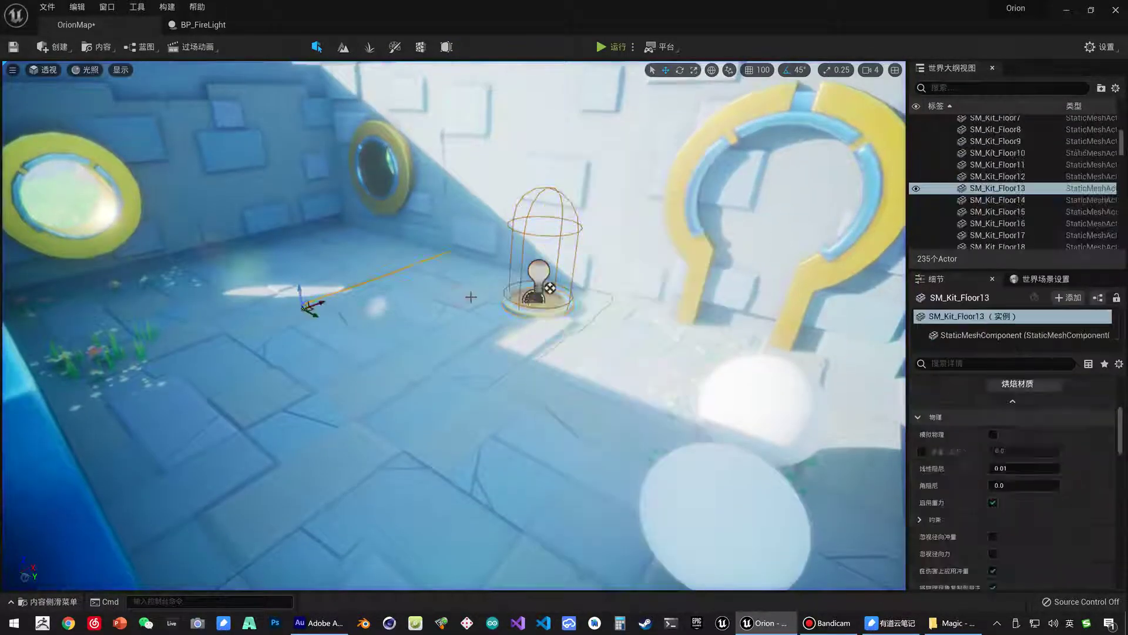
{"action": "left_click", "coordinate": [570, 299]}
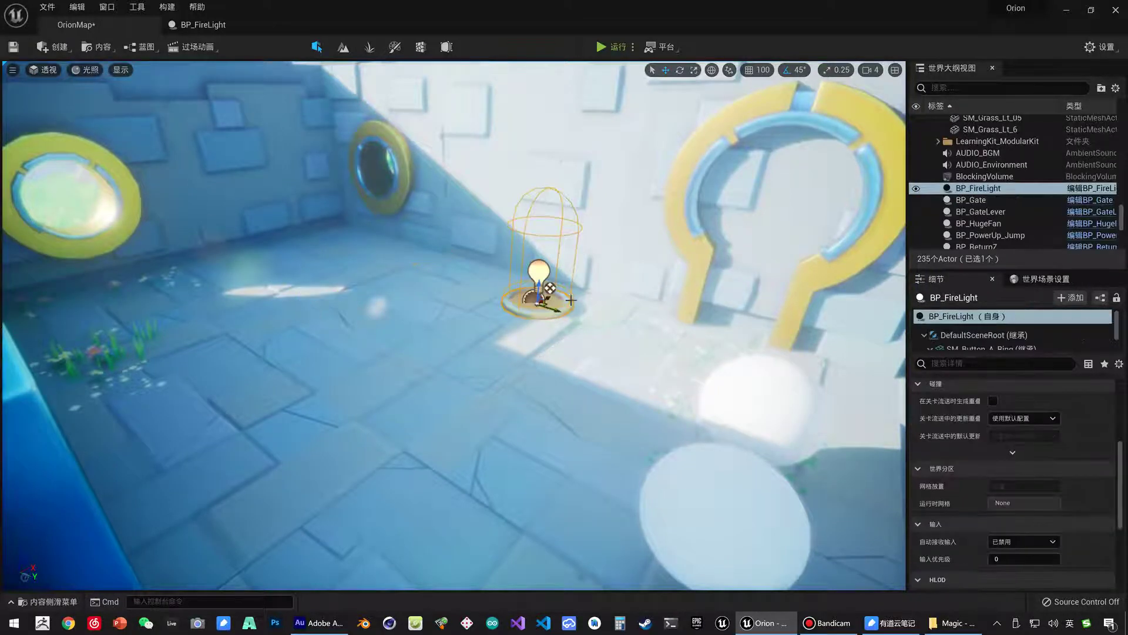
{"action": "left_click_drag", "start_coordinate": [550, 288], "coordinate": [600, 263]}
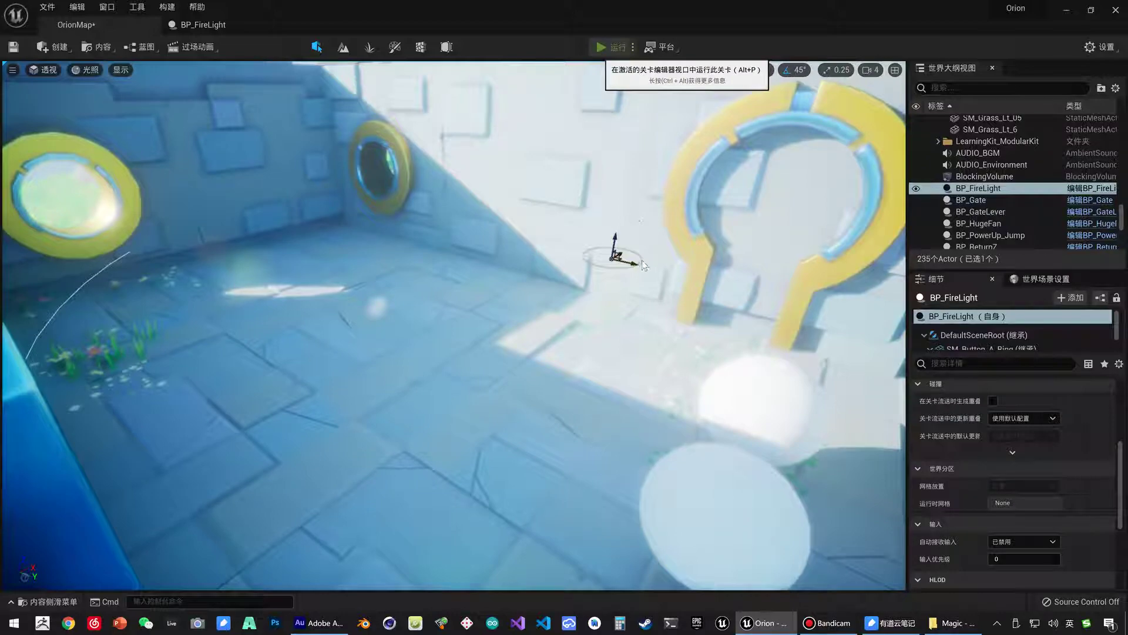
{"action": "key", "text": "alt+p"}
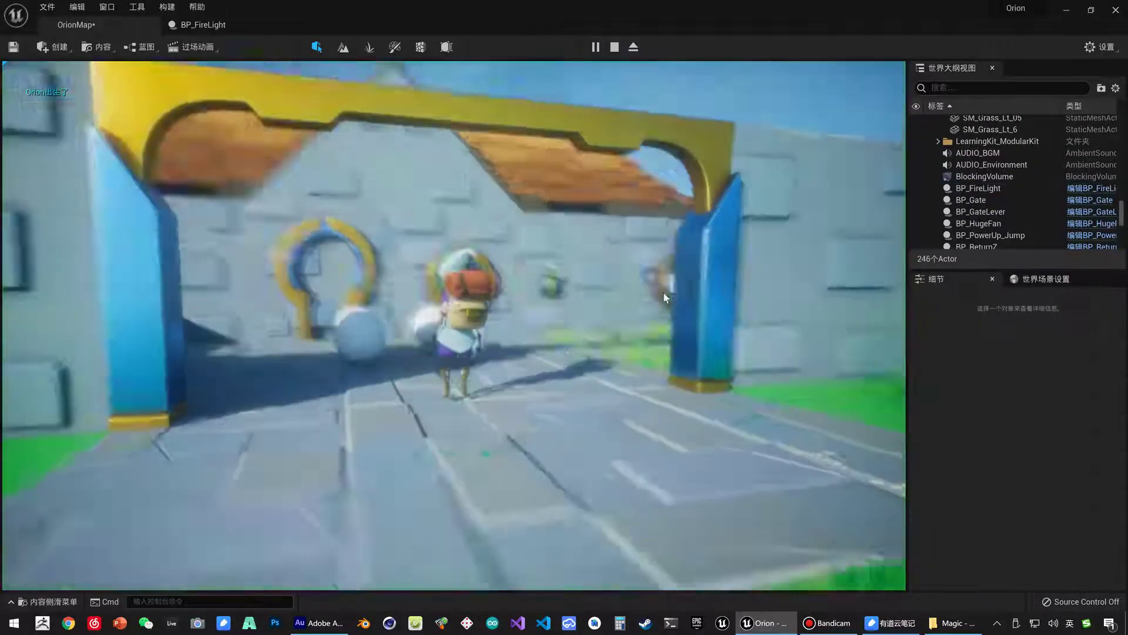
{"action": "key", "text": "a"}
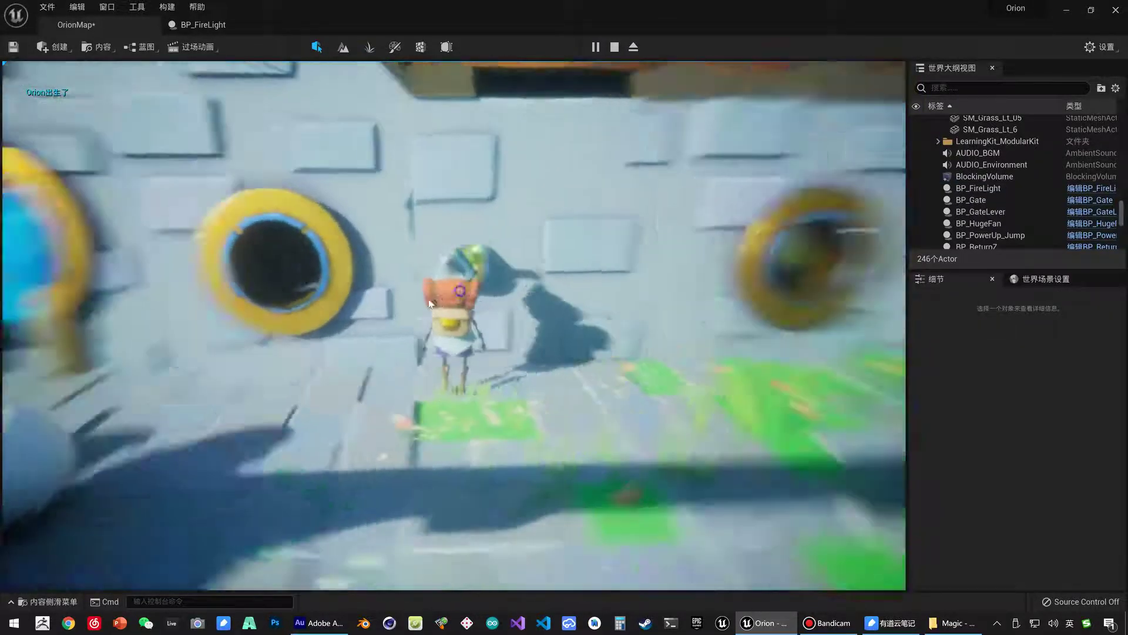